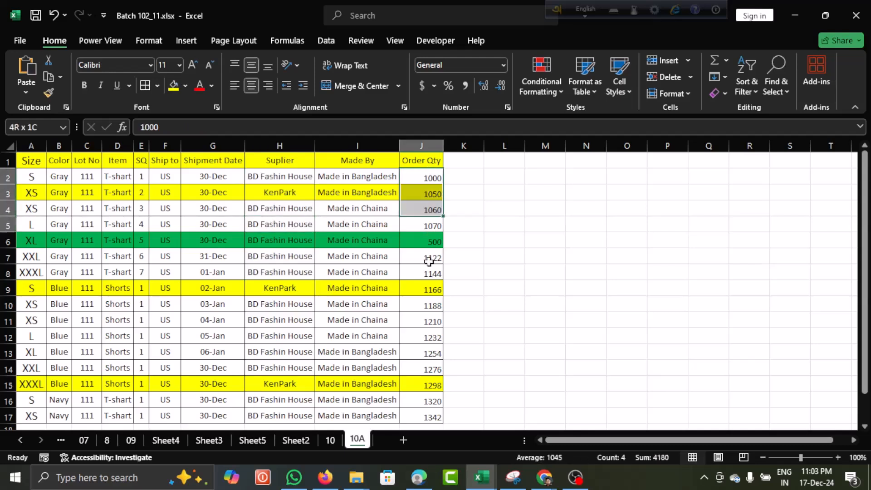
click(338, 210)
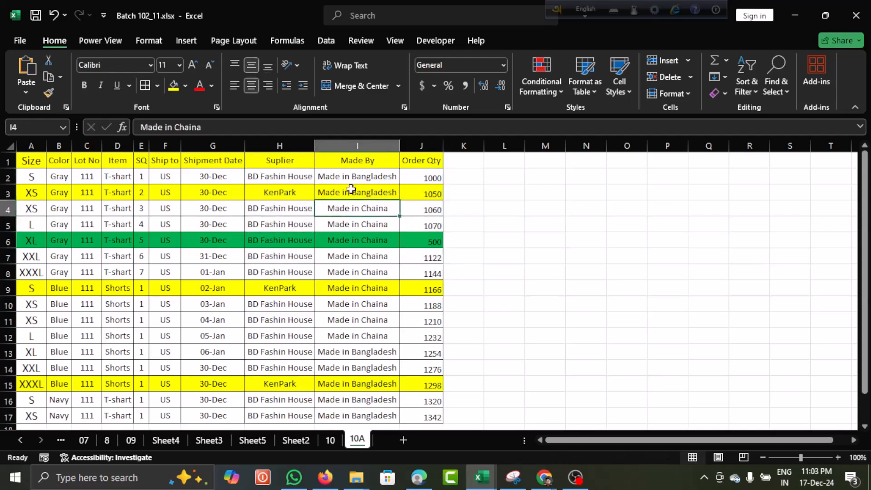
click(287, 164)
drag(431, 161, 32, 167)
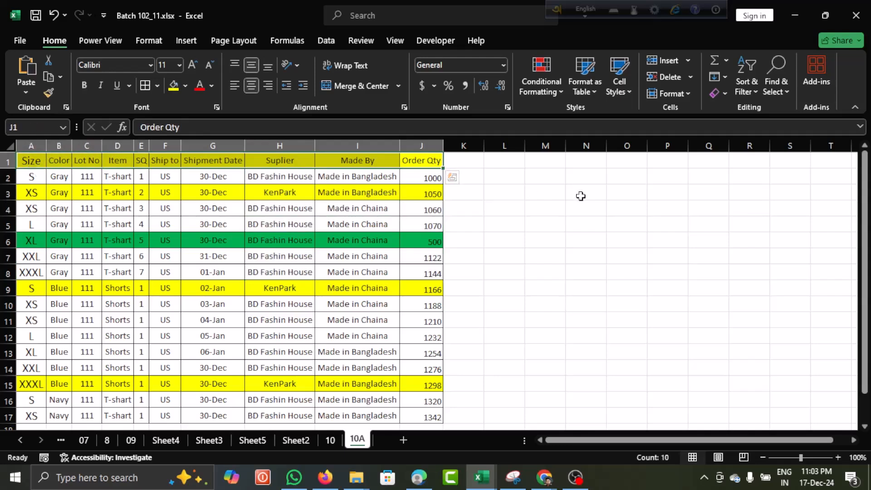
click(515, 172)
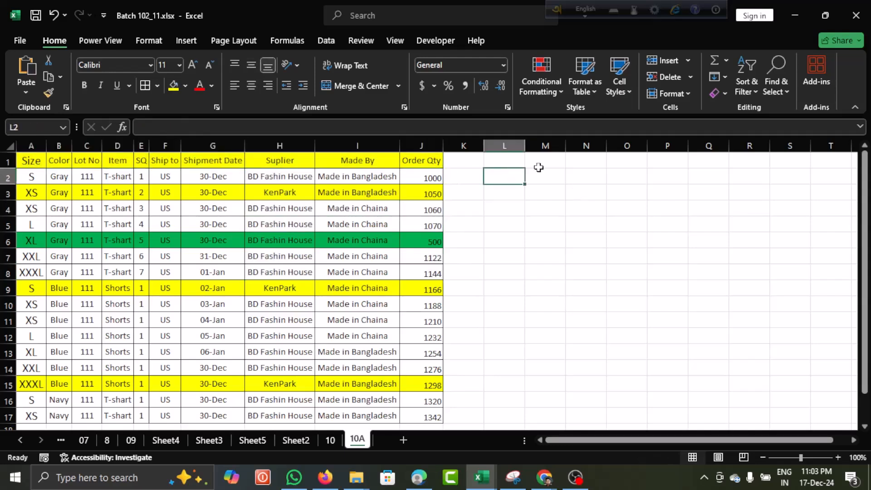
click(582, 189)
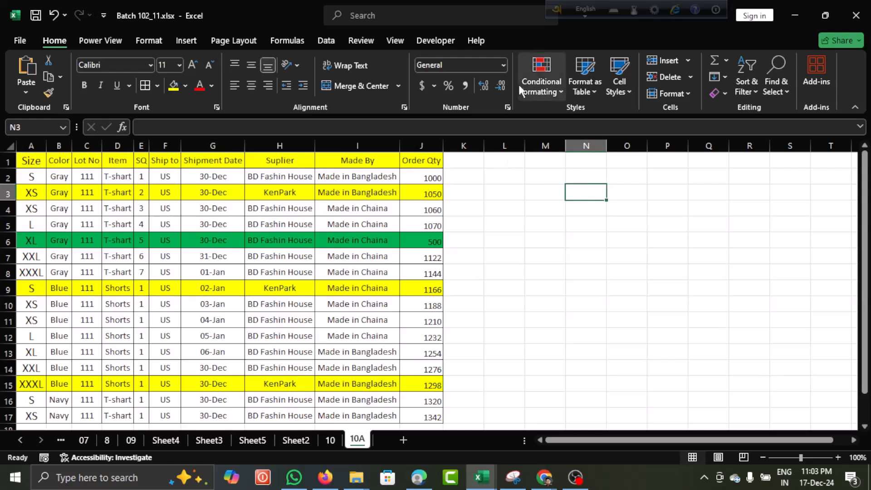
click(219, 195)
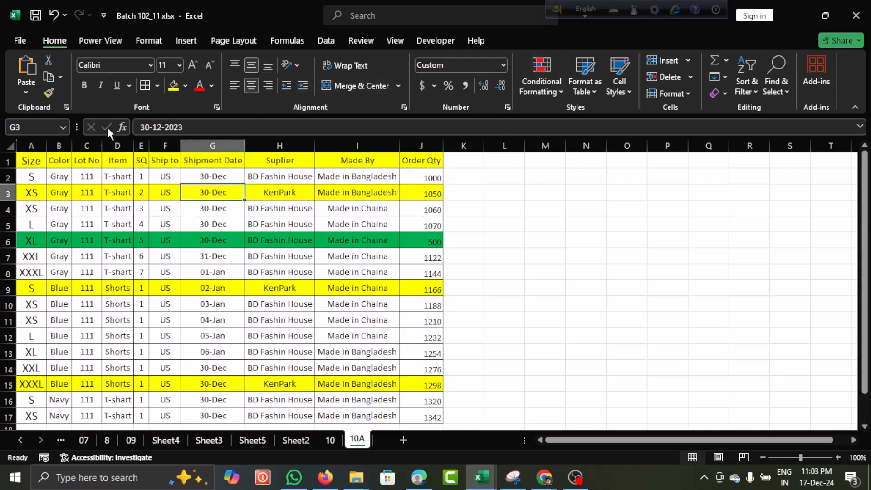
click(20, 166)
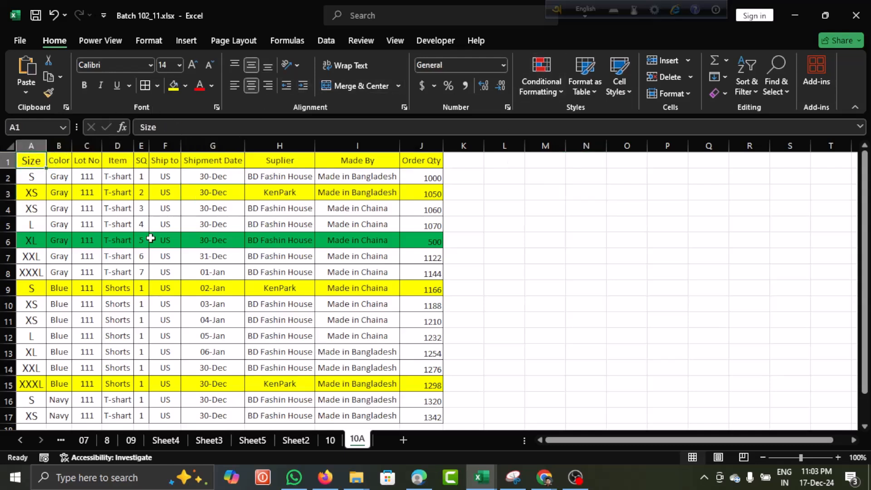
- Undo the last edit to the XS order in row 3 of the order table
key(ctrl+z)
scroll(302, 268, down, 7)
scroll(301, 272, up, 6)
- Start a PivotTable from a table or range, using '10A'!$A$1:$J$17 as its source
click(302, 272)
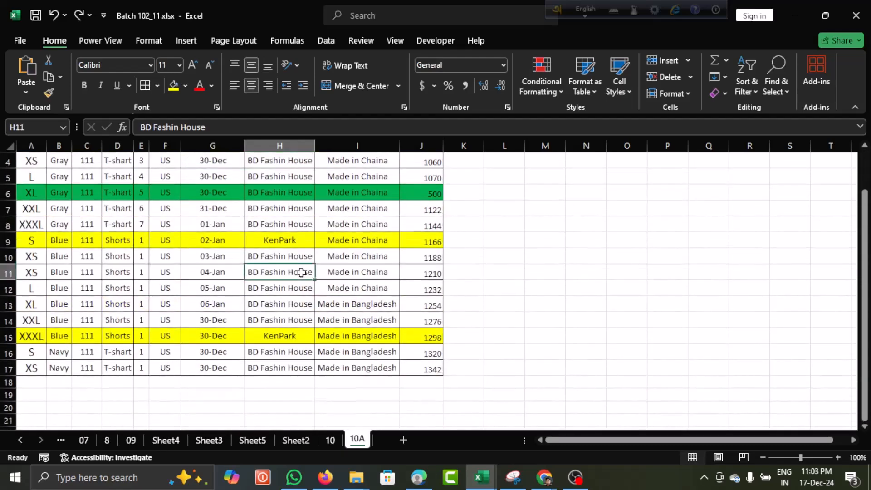
key(ctrl+a)
scroll(339, 260, up, 1)
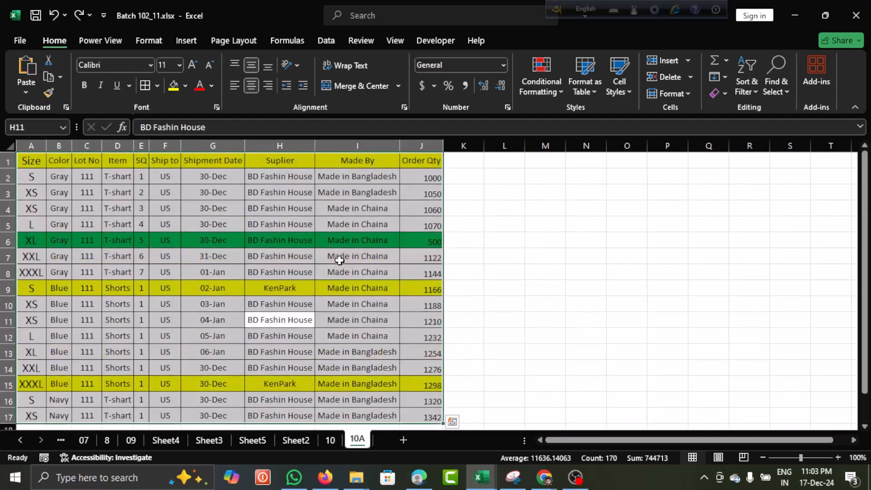
click(187, 41)
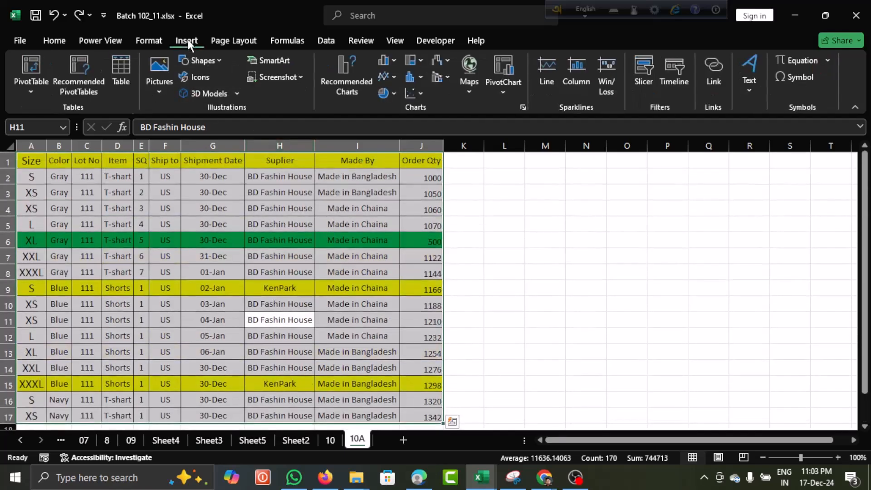
click(36, 83)
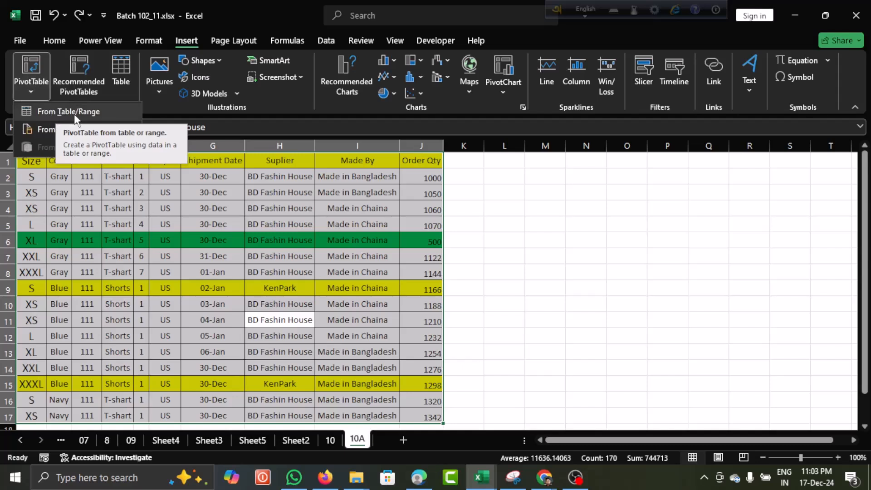
click(87, 112)
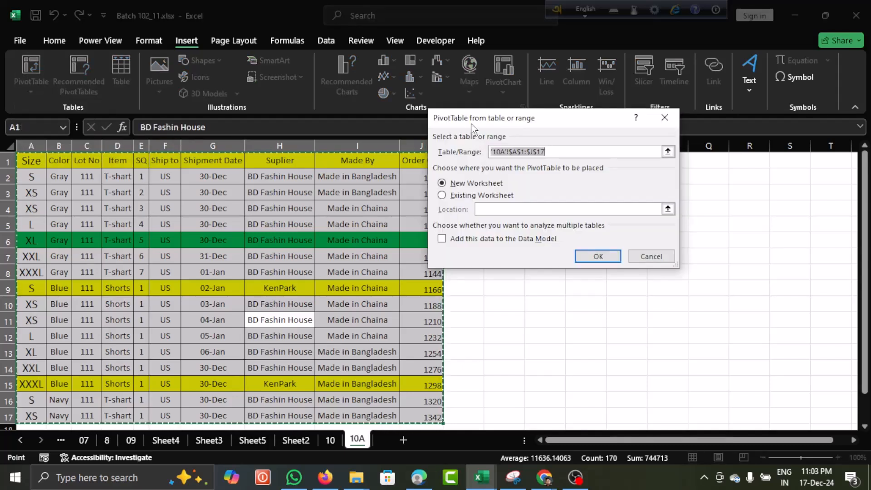
drag(472, 128, 594, 144)
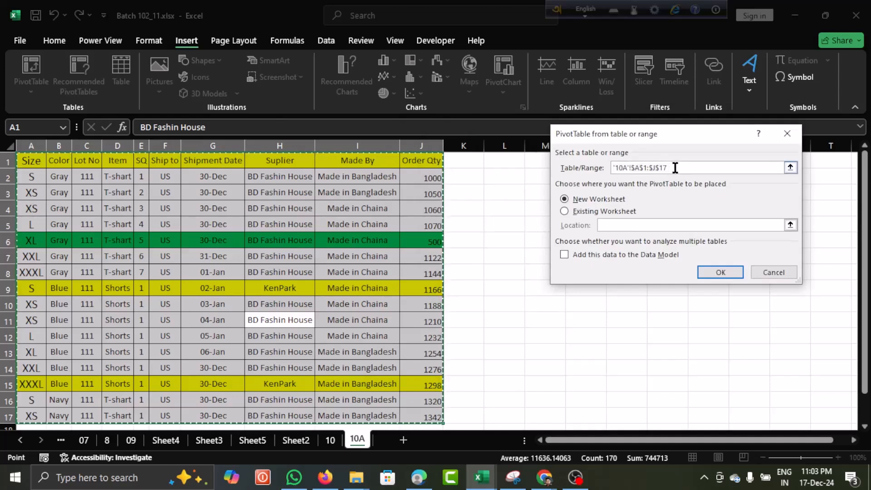
key(BackSpace)
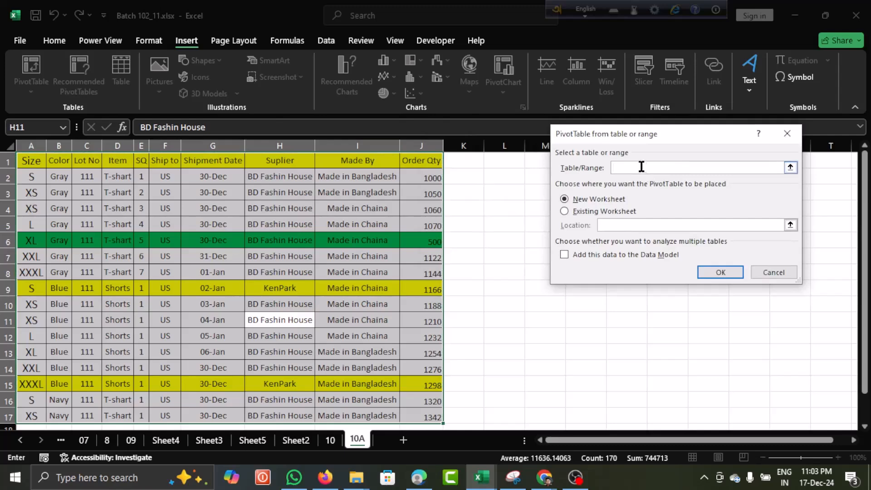
drag(25, 161, 434, 385)
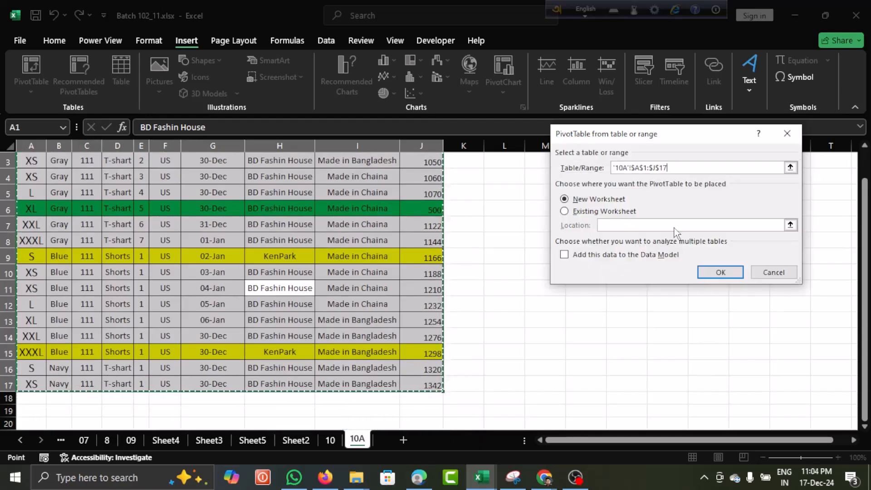
- Place the PivotTable on the existing worksheet at cell L2 of sheet 10A and create it
click(565, 213)
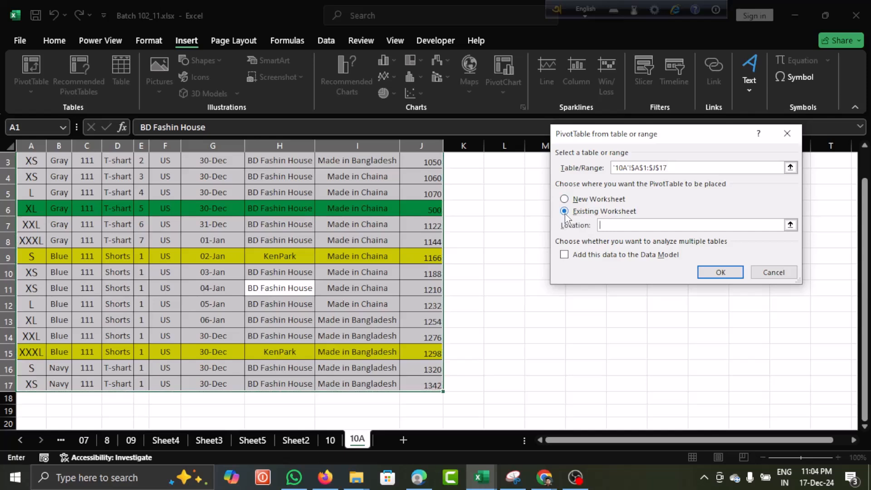
click(568, 201)
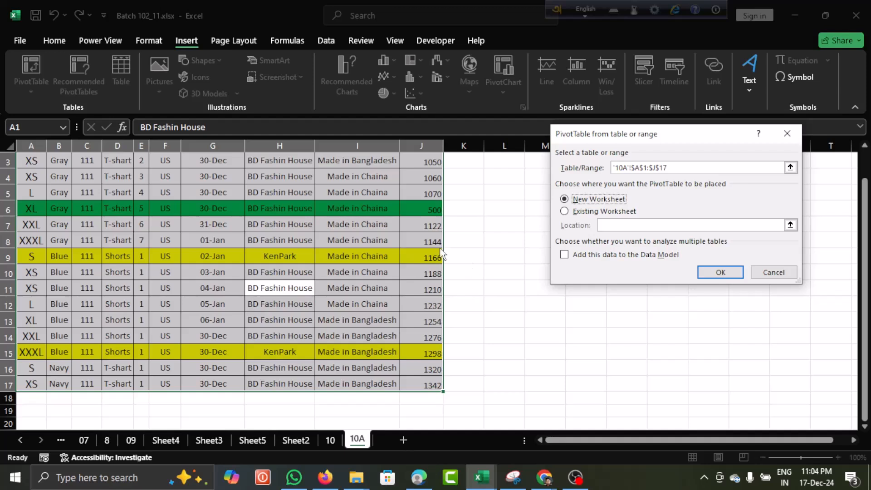
click(565, 212)
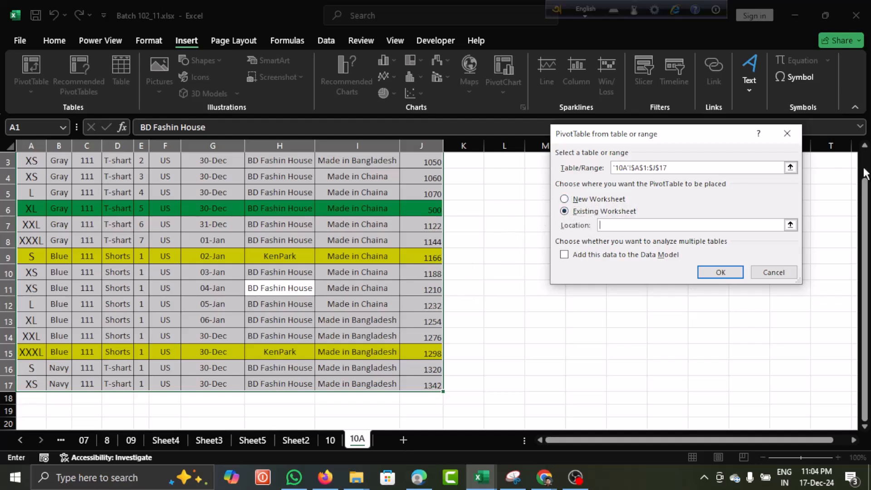
scroll(866, 199, up, 1)
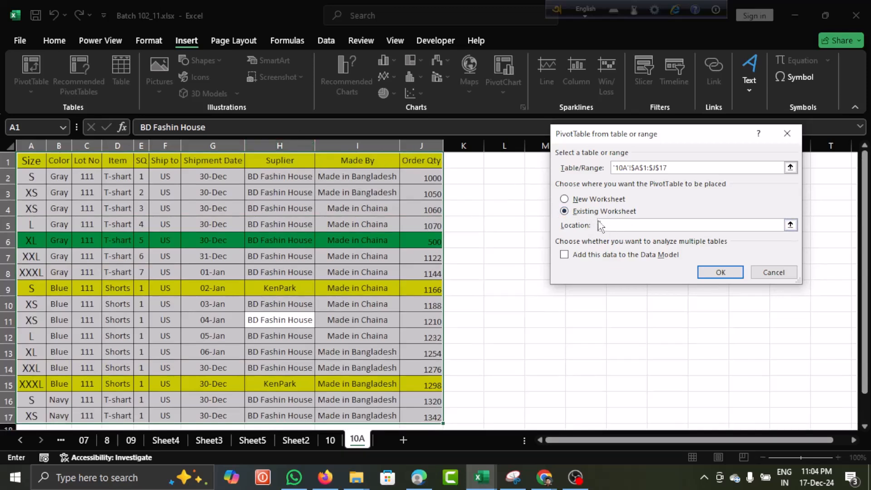
click(516, 177)
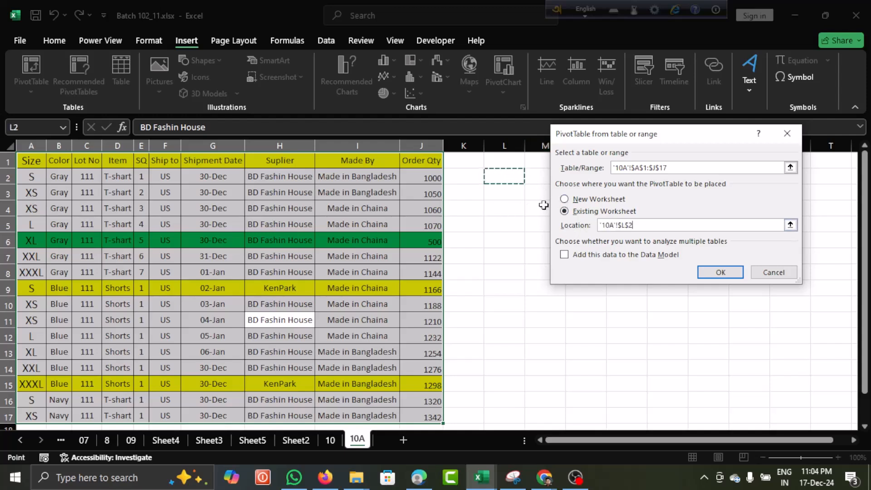
click(721, 272)
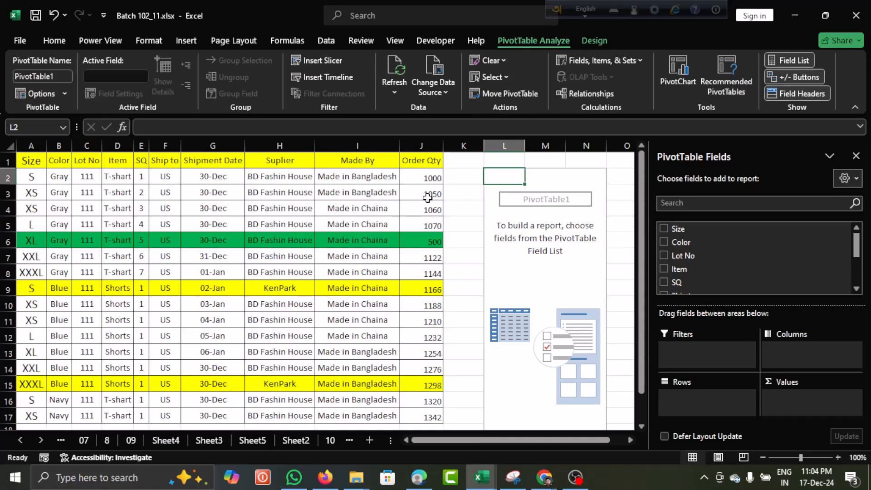
- Close the Skype account window and add the Suplier field to the PivotTable's rows
scroll(693, 269, down, 2)
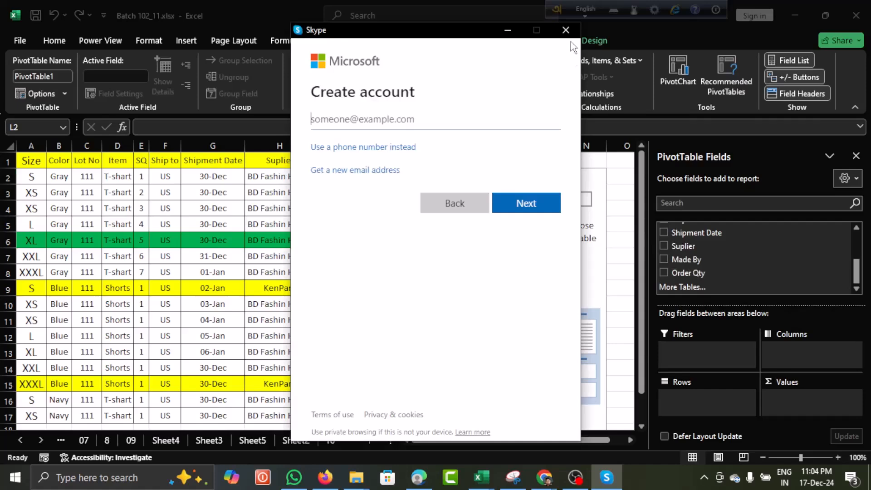
click(564, 30)
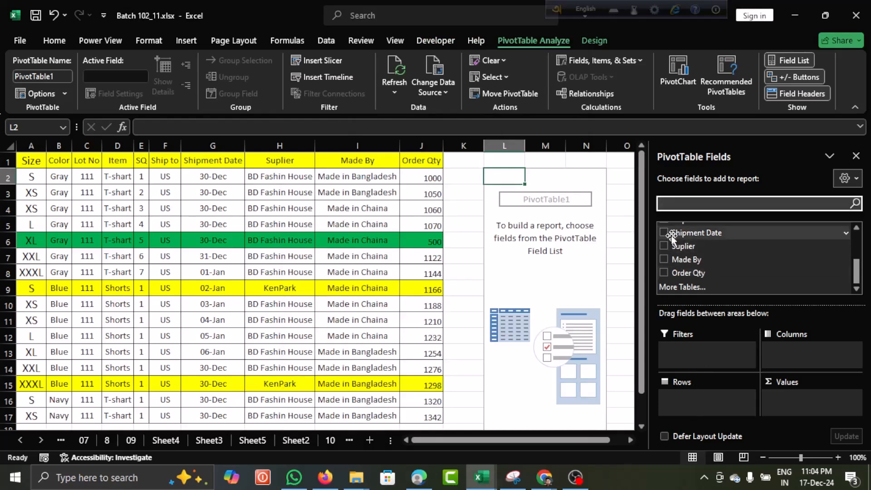
click(665, 246)
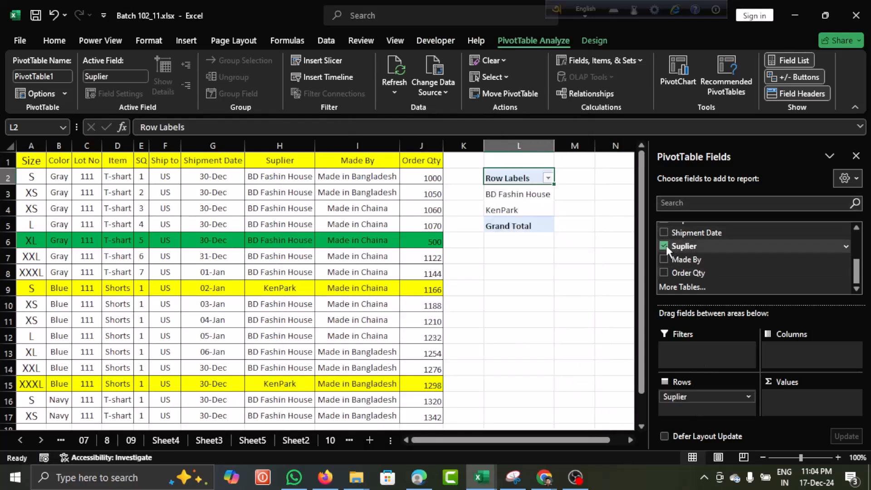
drag(669, 243, 682, 397)
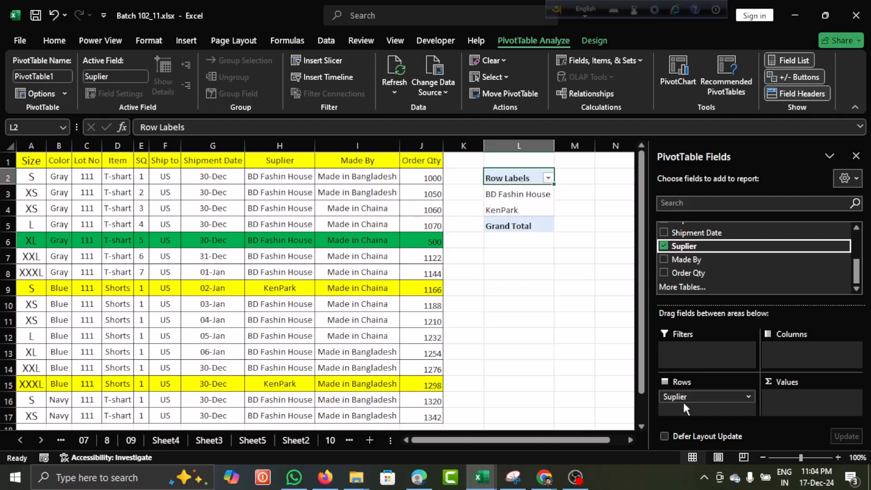
mouse_move(687, 397)
mouse_down()
mouse_move(687, 359)
mouse_move(687, 398)
mouse_up()
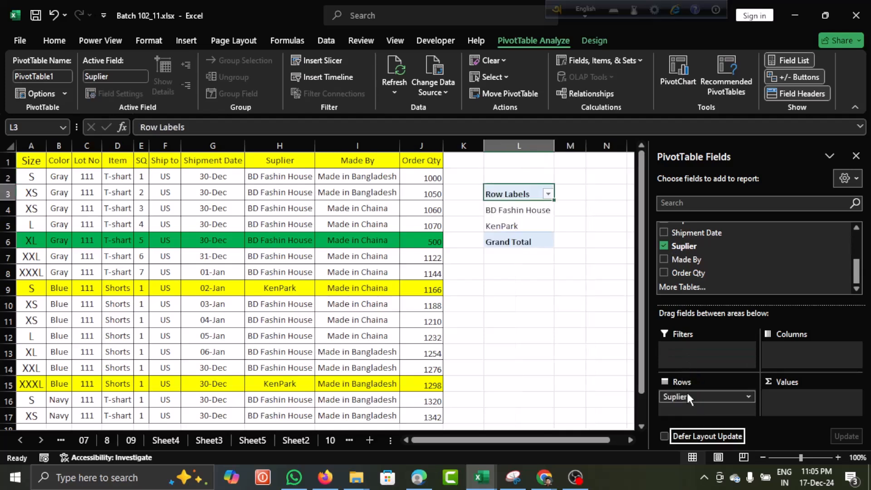
click(518, 219)
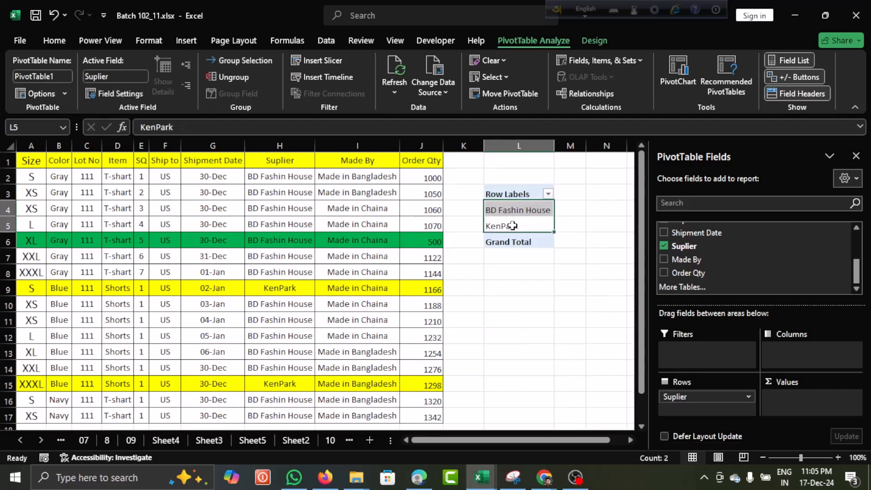
click(504, 226)
shift+click(512, 210)
click(515, 214)
- Add the Order Qty field to the PivotTable's values as a sum per supplier
scroll(538, 226, right, 2)
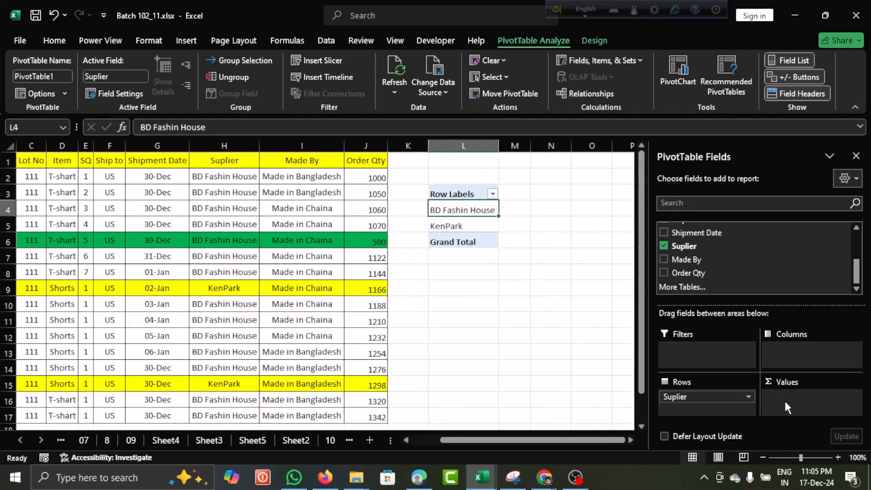
click(663, 272)
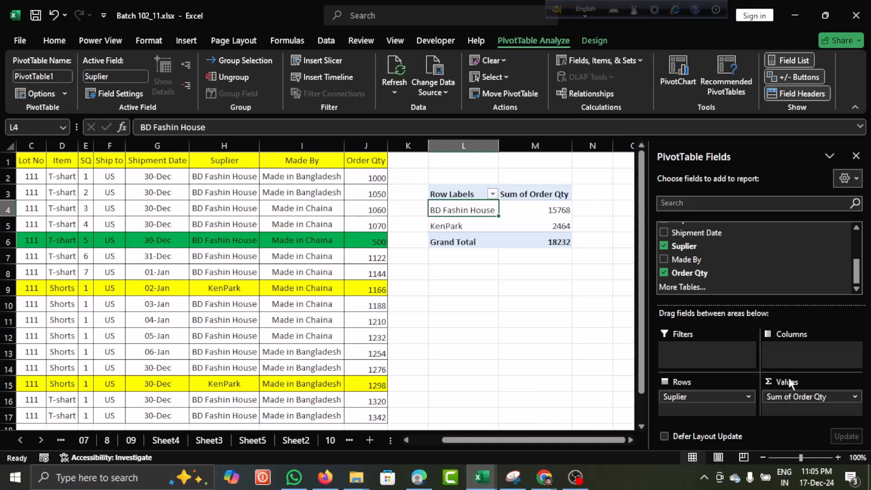
mouse_move(787, 398)
mouse_down()
mouse_move(781, 356)
mouse_move(785, 400)
mouse_up()
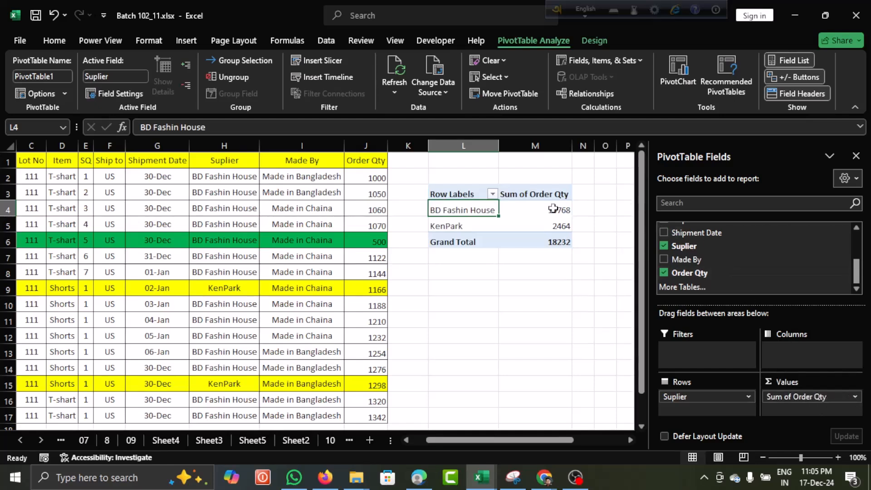
mouse_move(565, 223)
- View the calculation types in the Sum of Order Qty value field settings and leave without changes
click(856, 398)
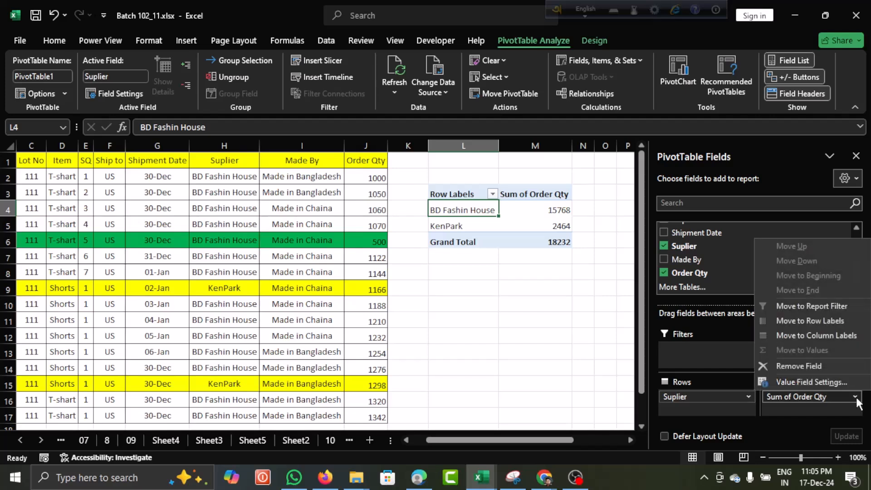
click(840, 383)
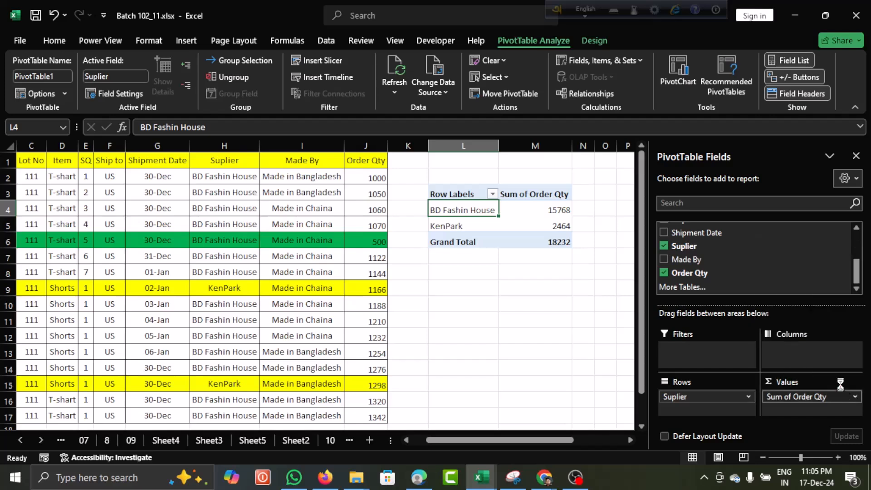
drag(621, 94, 728, 124)
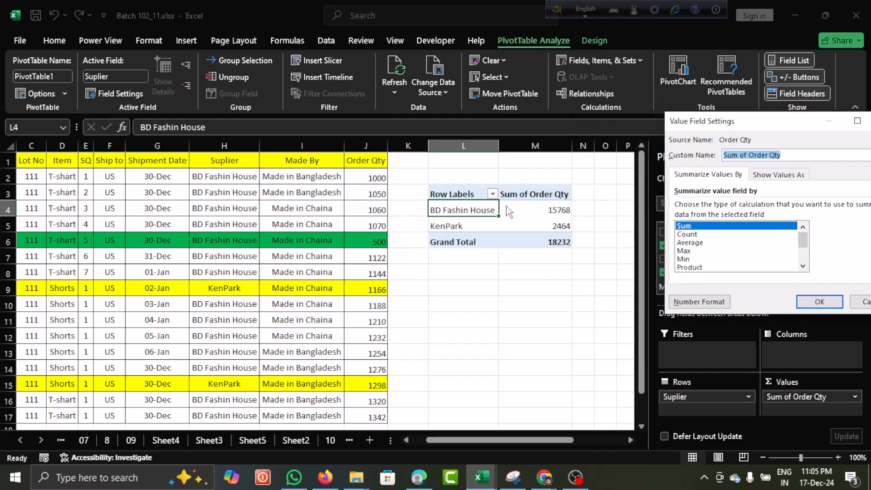
click(855, 302)
- Turn on filters for the order table's header row, from Size to Order Qty (A1:J1)
click(370, 162)
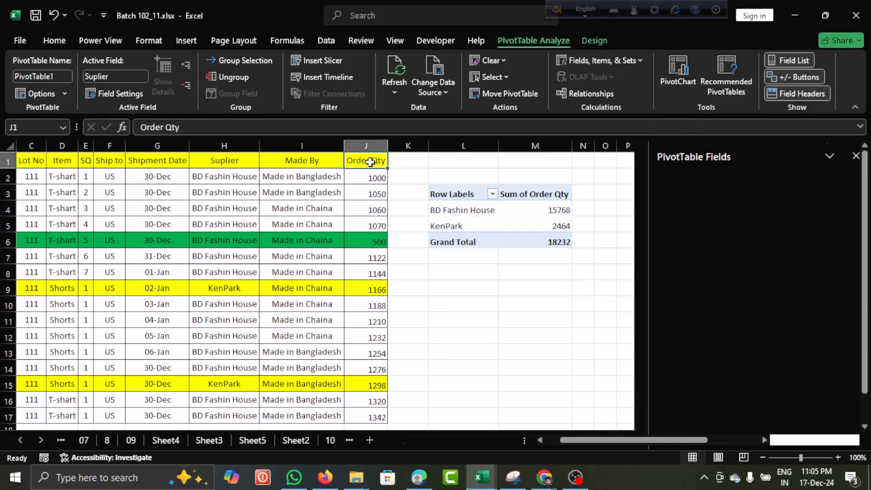
drag(370, 162, 4, 160)
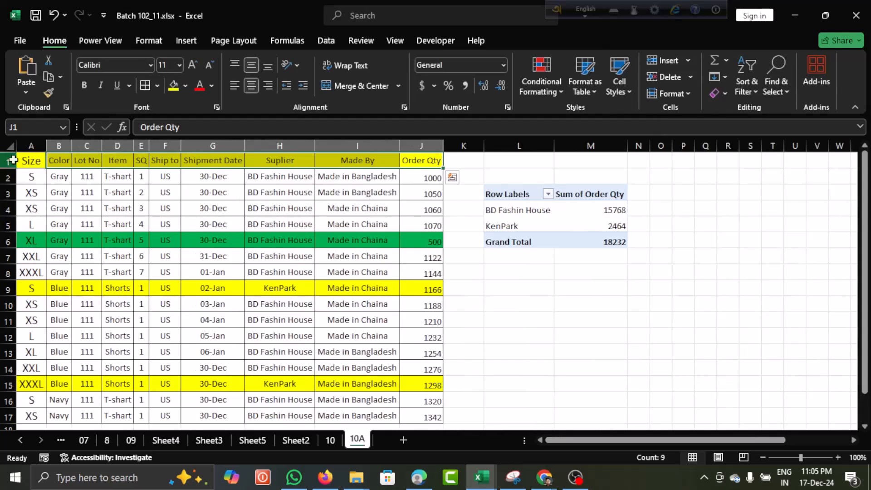
click(30, 160)
drag(30, 160, 404, 163)
key(ctrl+shift+l)
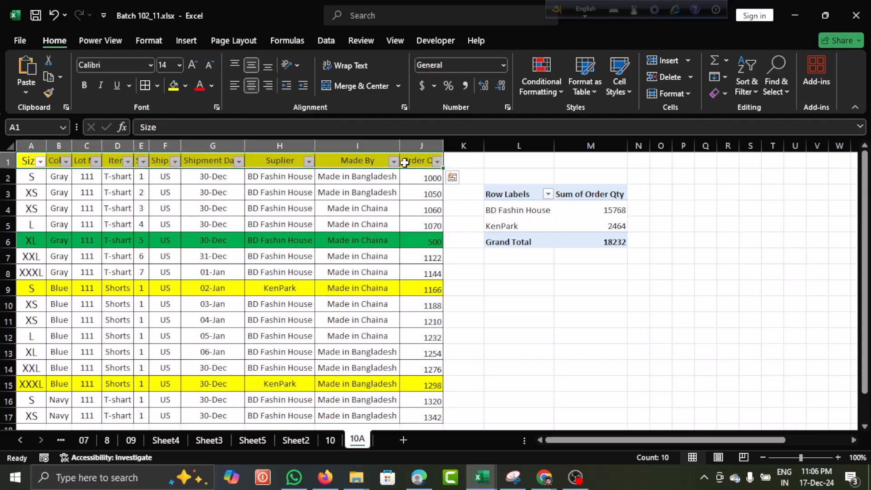
- Filter the order table to supplier BD Fashin House and compare the sum of its Order Qty values with the PivotTable
click(308, 162)
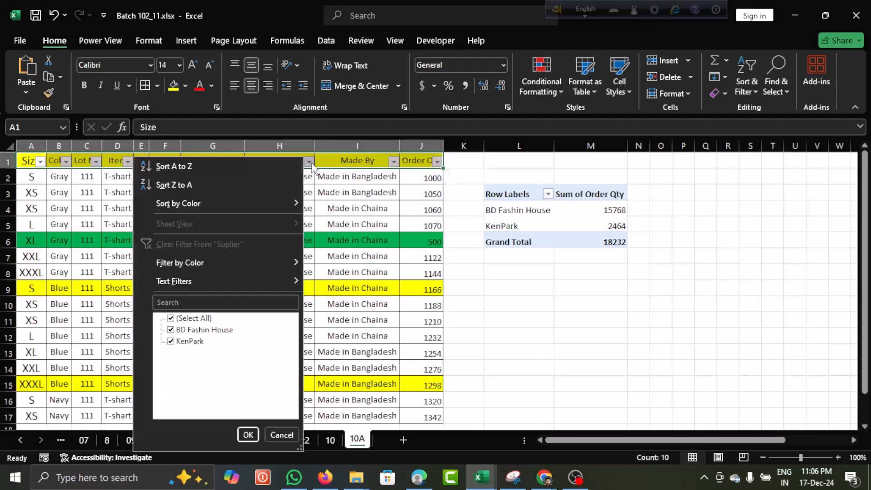
click(170, 318)
click(171, 330)
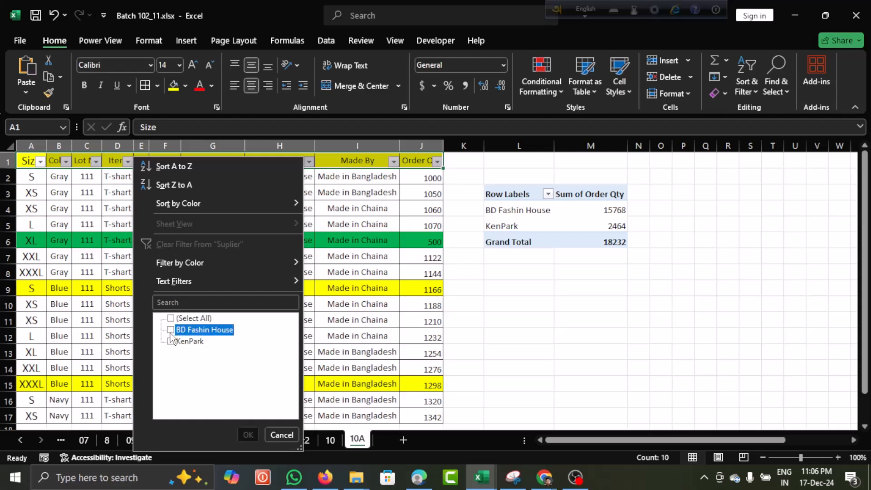
click(248, 435)
drag(417, 178, 430, 394)
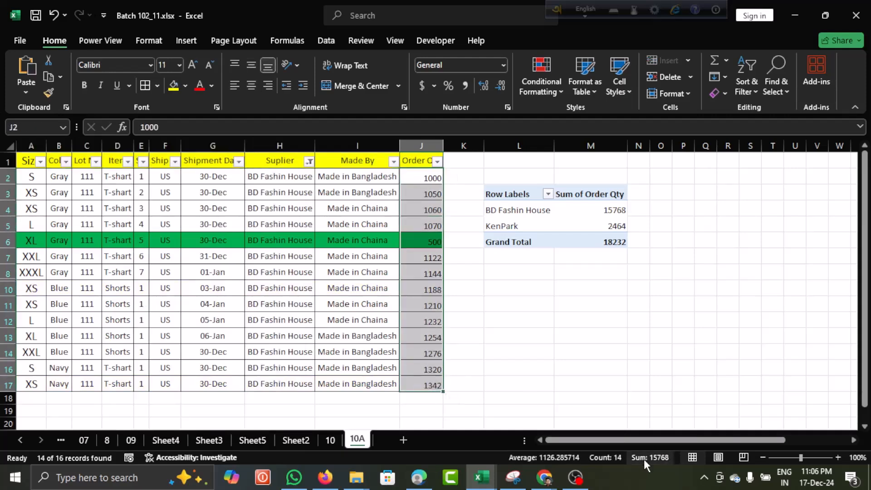
click(614, 209)
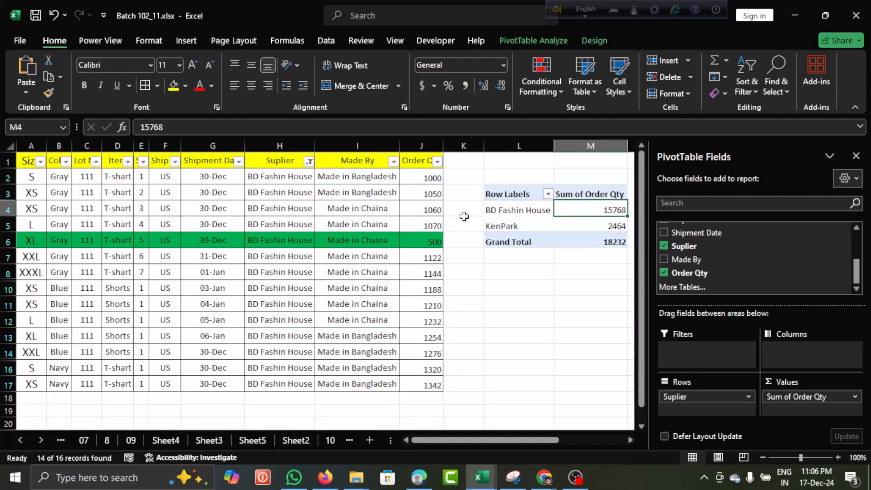
- Turn off the filters on the order table so that all suppliers' rows are listed
click(301, 188)
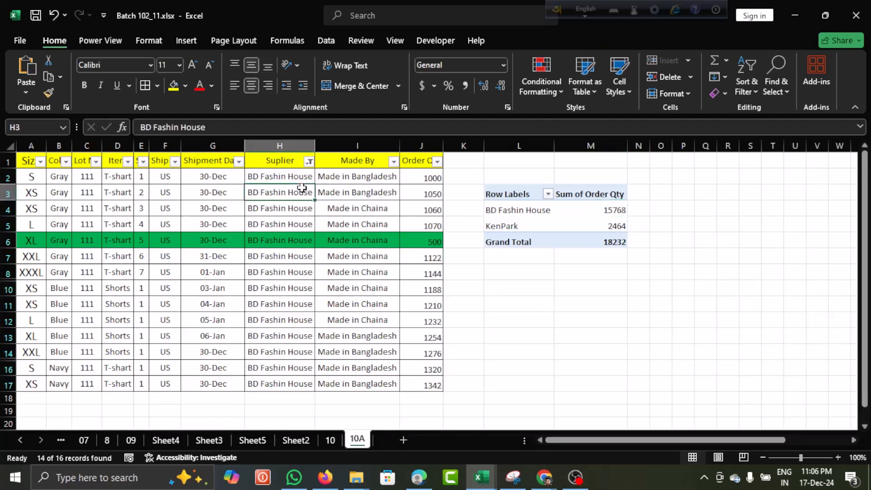
key(ctrl+shift+l)
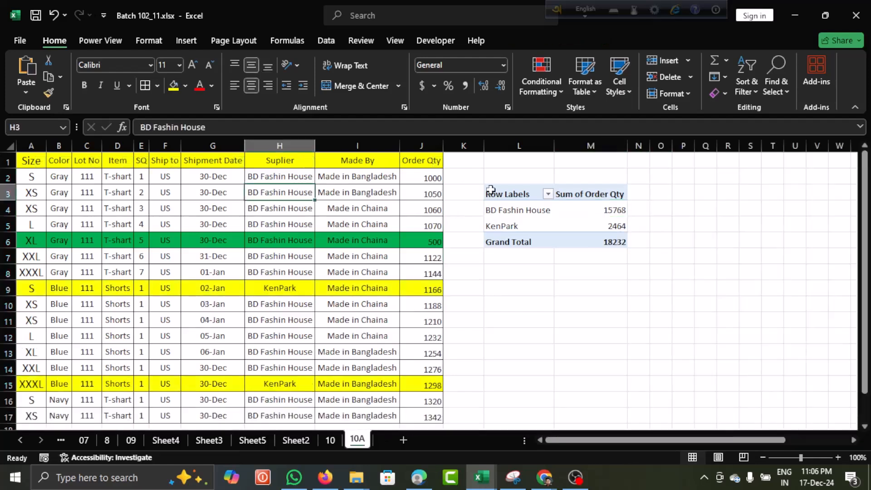
click(519, 218)
click(518, 308)
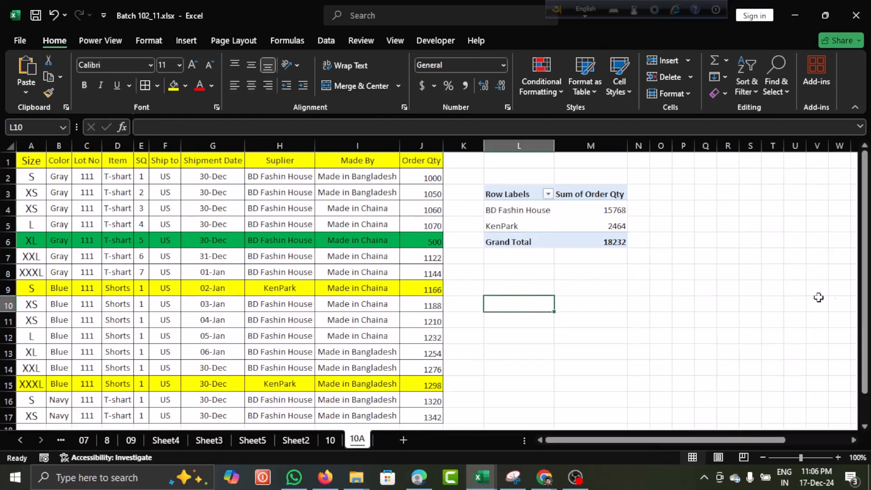
- Change the PivotTable's Order Qty value field from Sum to Average
click(522, 226)
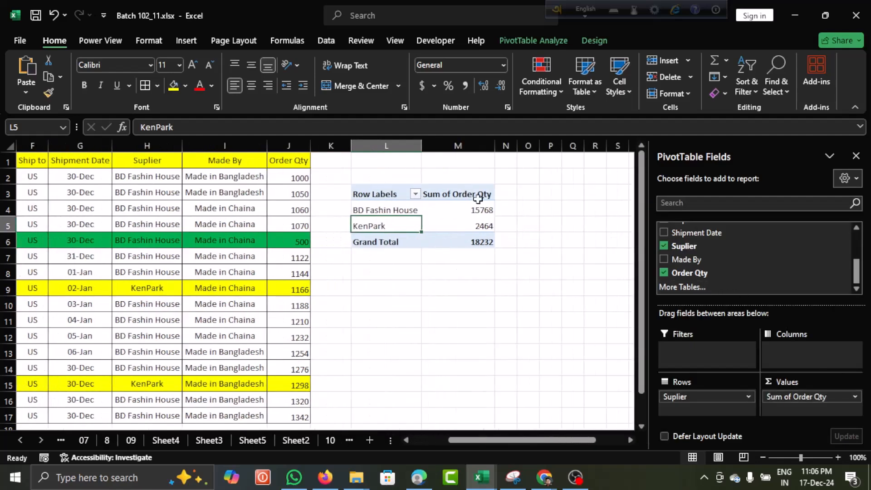
click(397, 203)
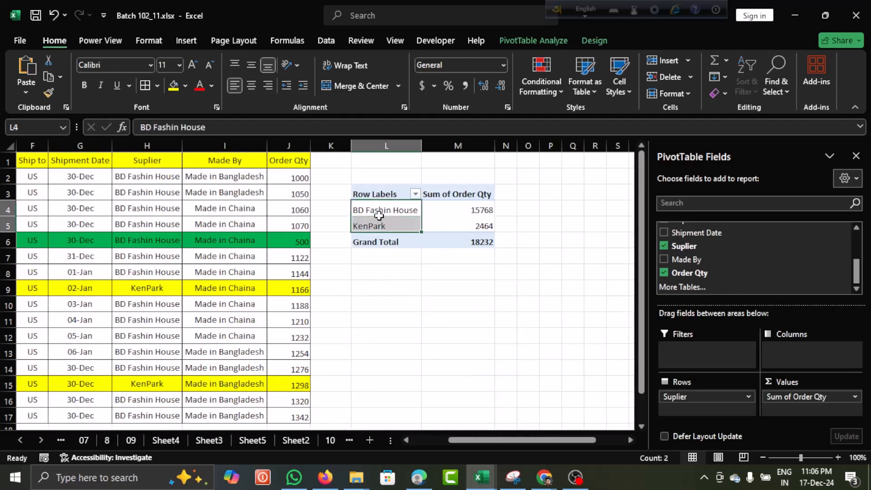
click(478, 207)
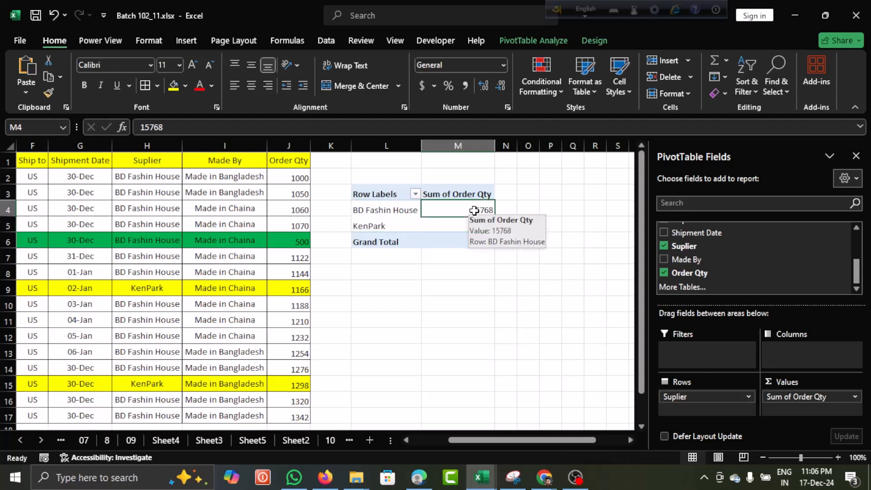
click(855, 397)
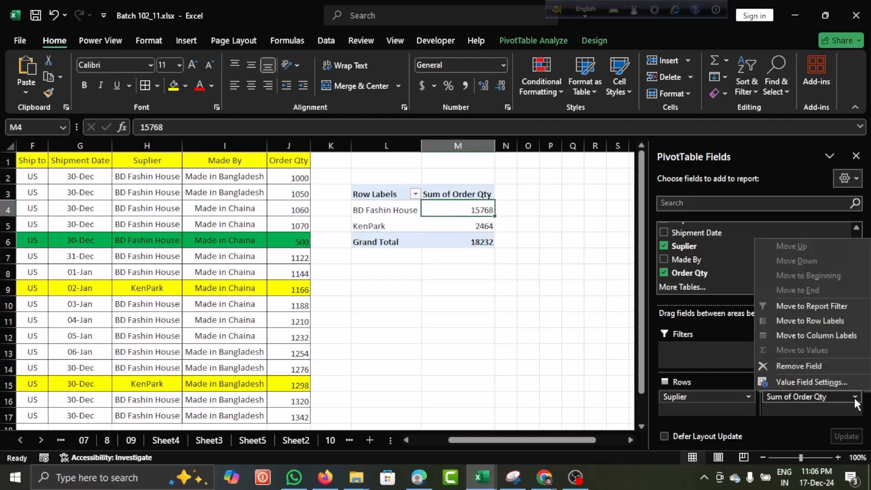
click(812, 382)
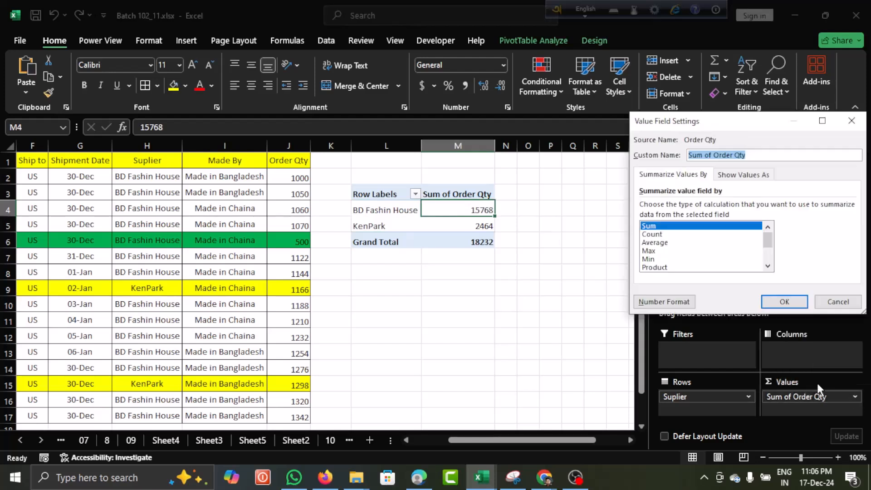
click(653, 243)
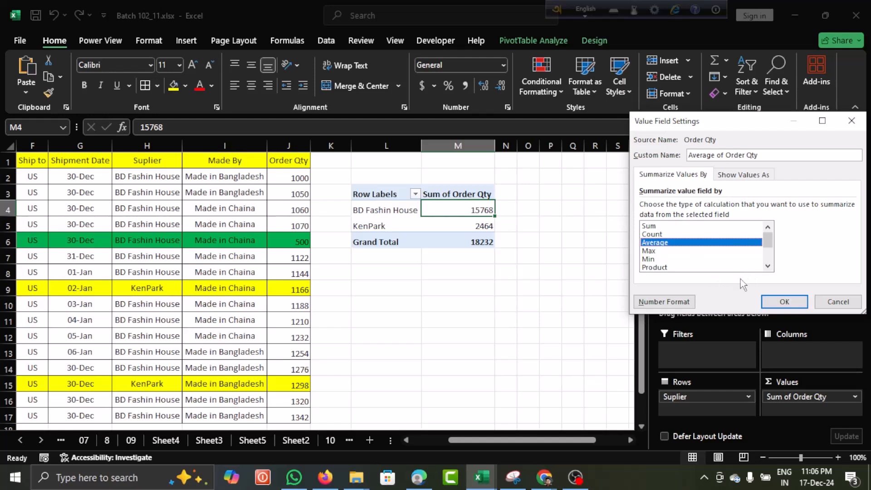
click(783, 301)
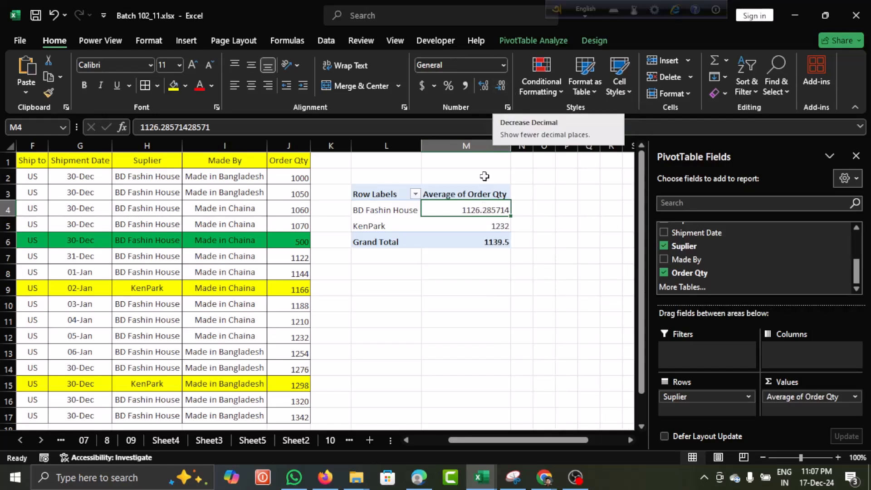
- Reduce BD Fashin House's average order quantity in the PivotTable to zero decimal places
click(499, 90)
click(500, 90)
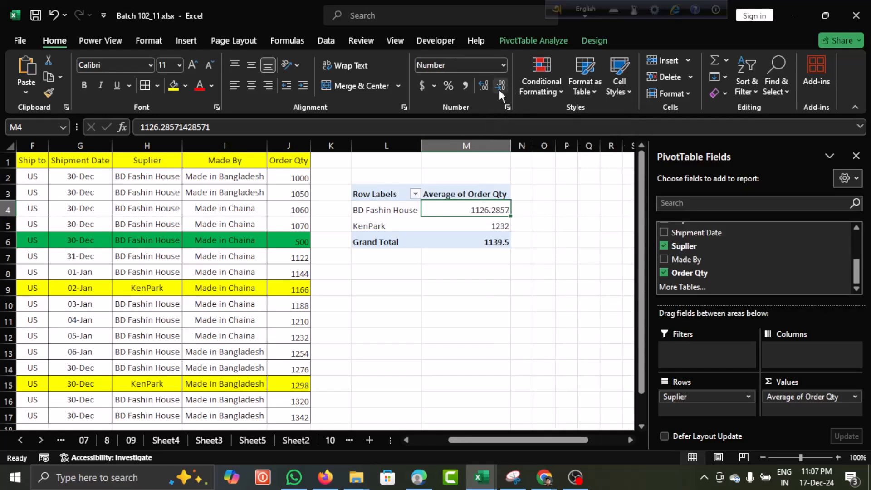
click(499, 90)
click(499, 90)
click(500, 90)
click(500, 89)
click(547, 301)
click(466, 223)
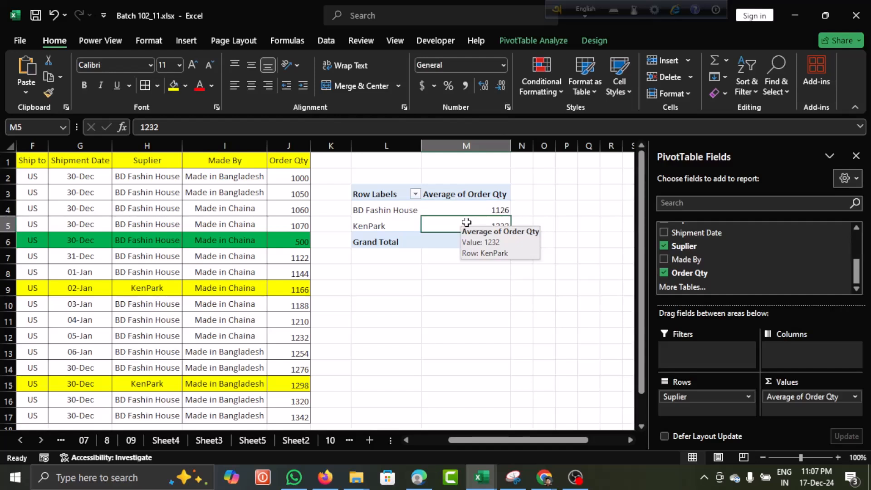
- Apply the orange style from the first row of the Medium PivotTable styles
click(398, 194)
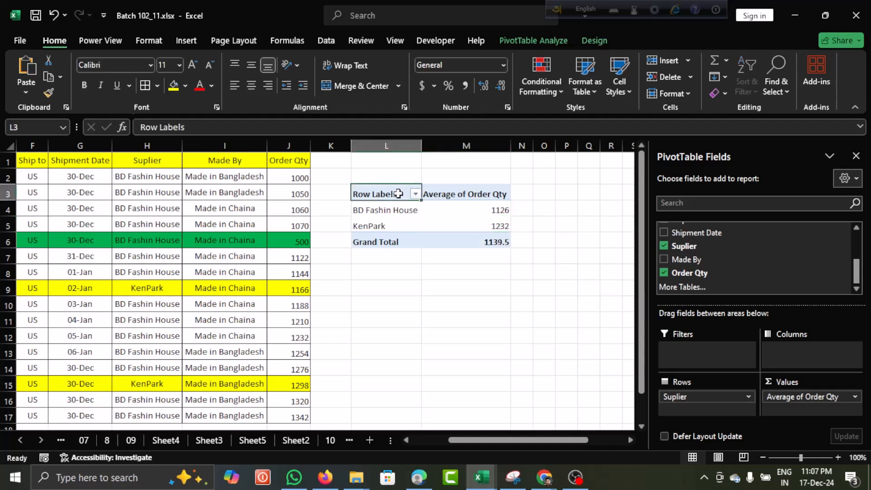
click(480, 205)
click(399, 196)
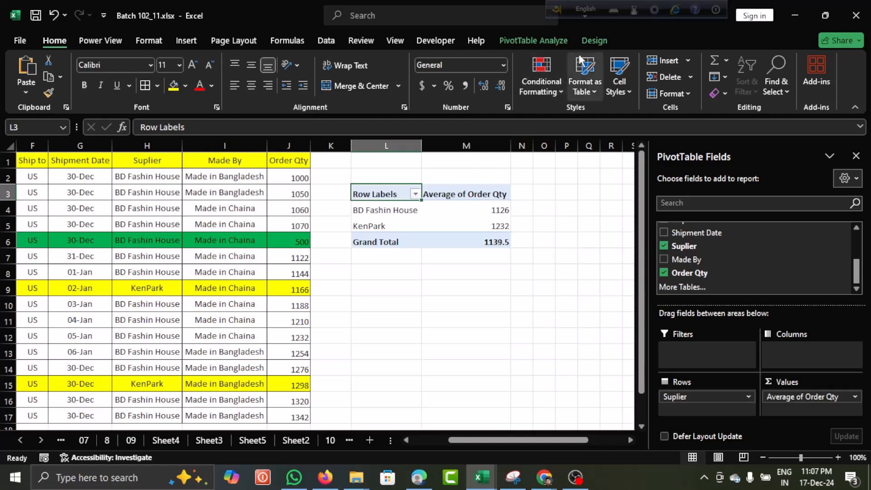
click(595, 42)
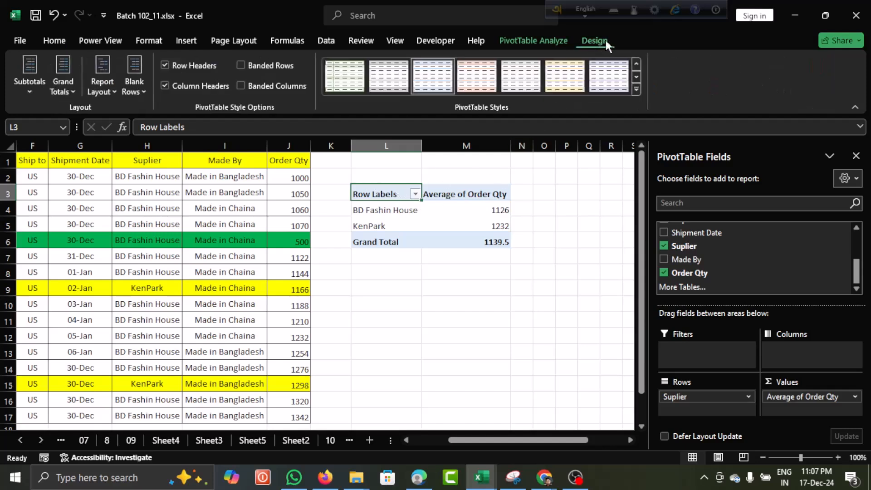
click(638, 87)
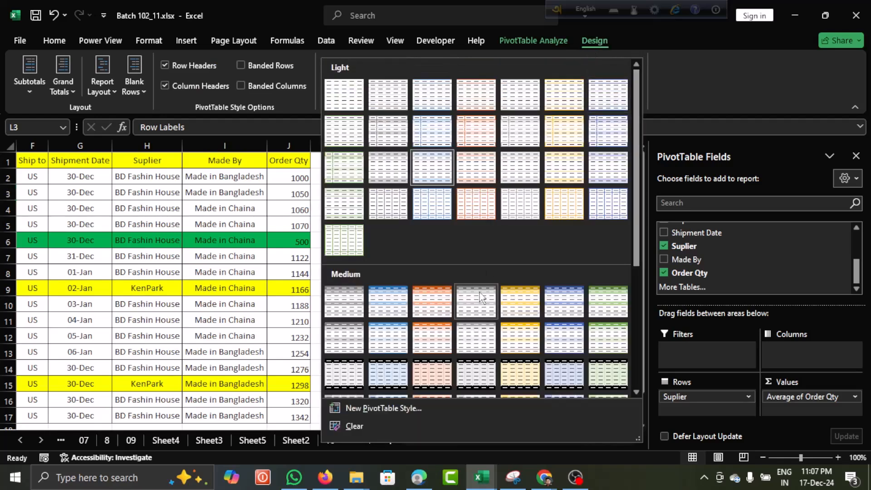
click(421, 317)
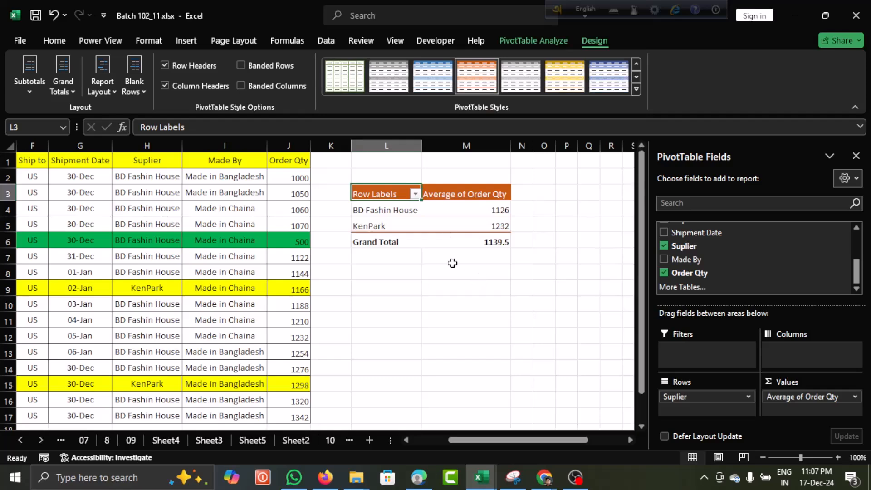
- Apply the orange style from the first row of the Dark PivotTable styles
scroll(476, 267, right, 4)
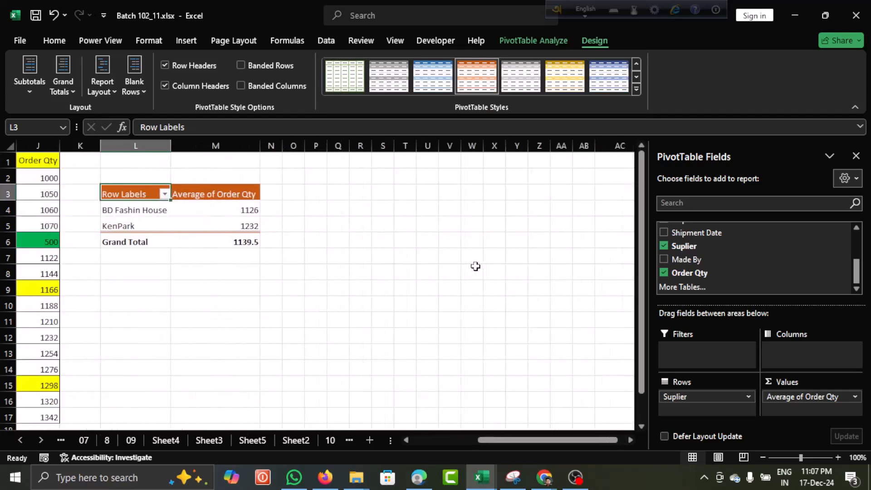
scroll(475, 266, right, 1)
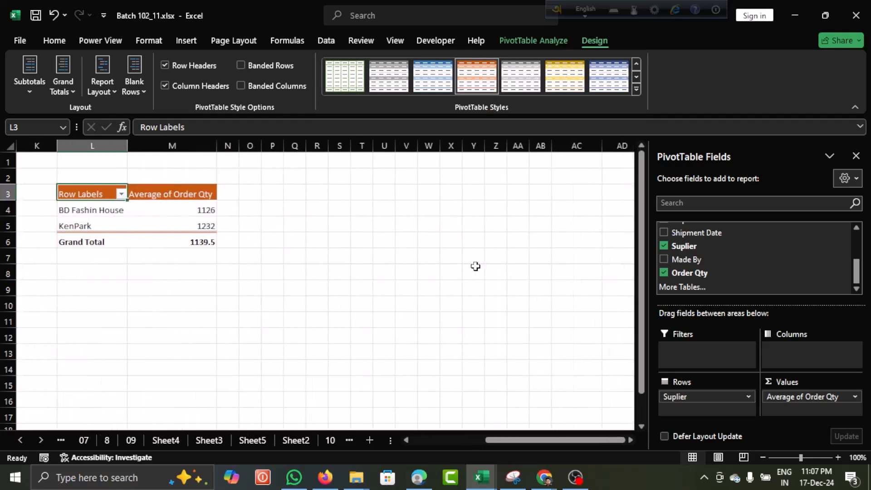
click(636, 90)
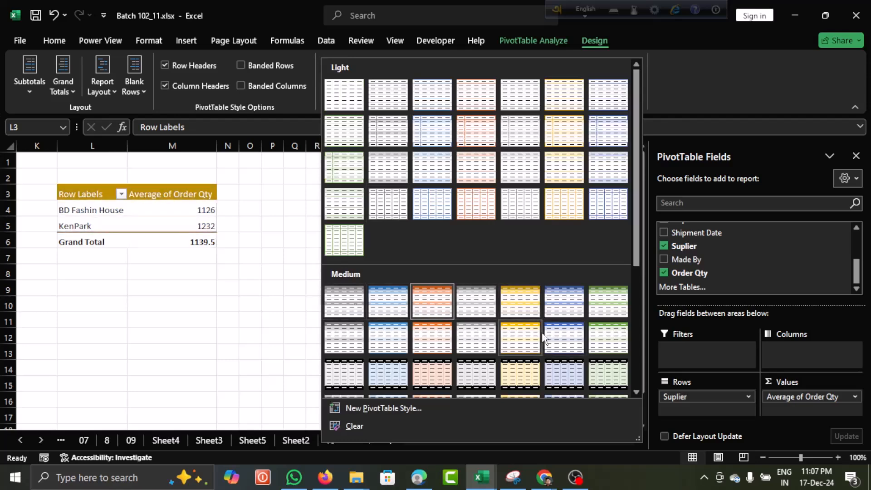
scroll(542, 336, down, 4)
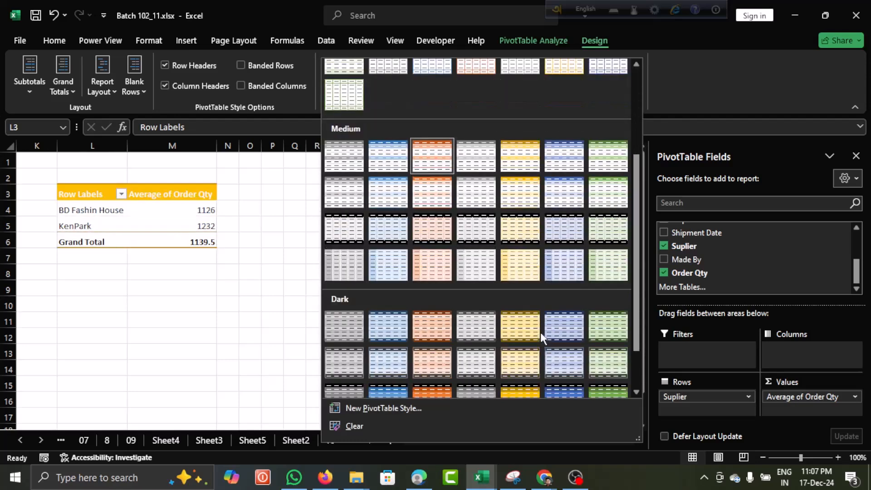
click(421, 322)
scroll(224, 308, left, 5)
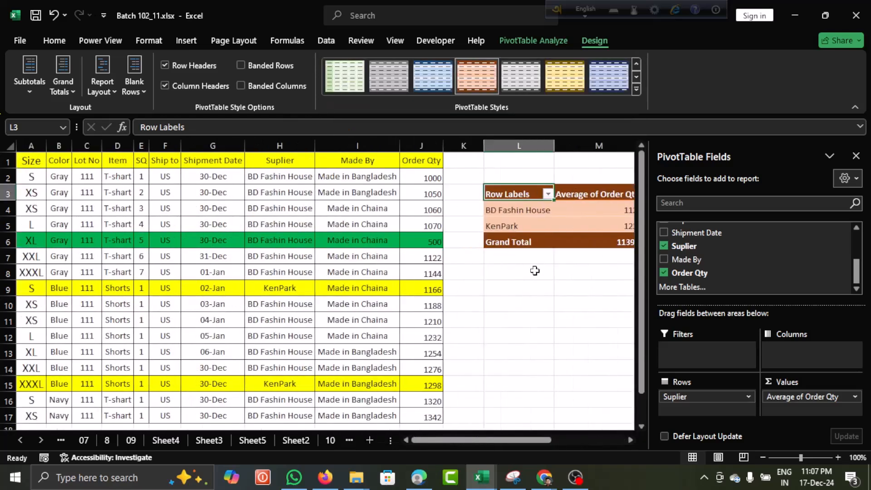
scroll(535, 271, right, 1)
scroll(535, 271, right, 1)
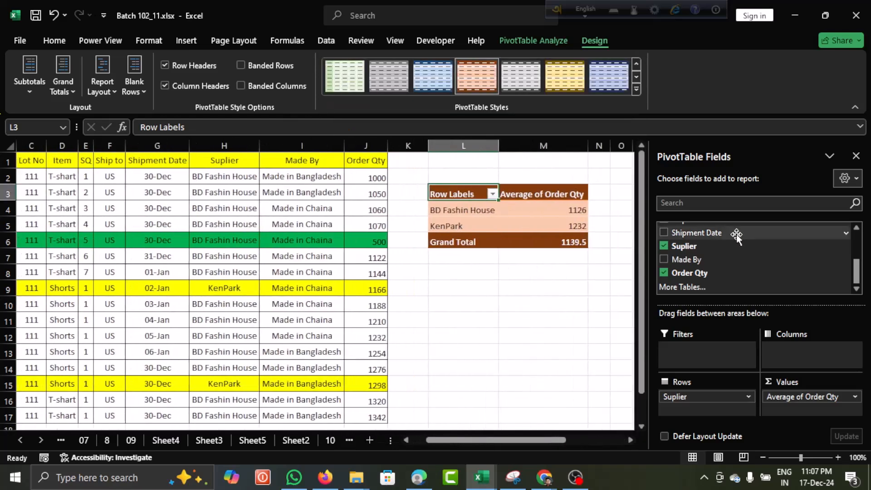
- Hide the PivotTable field list while keeping a PivotTable cell selected
click(591, 331)
click(550, 227)
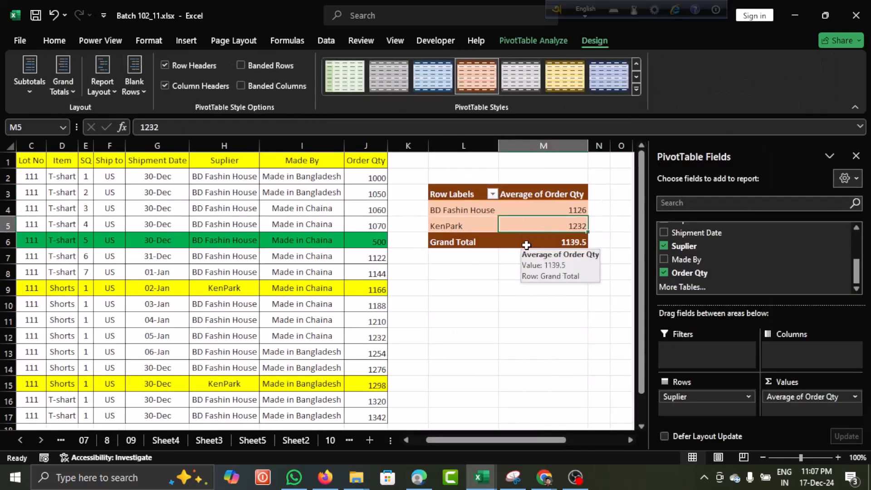
right_click(526, 248)
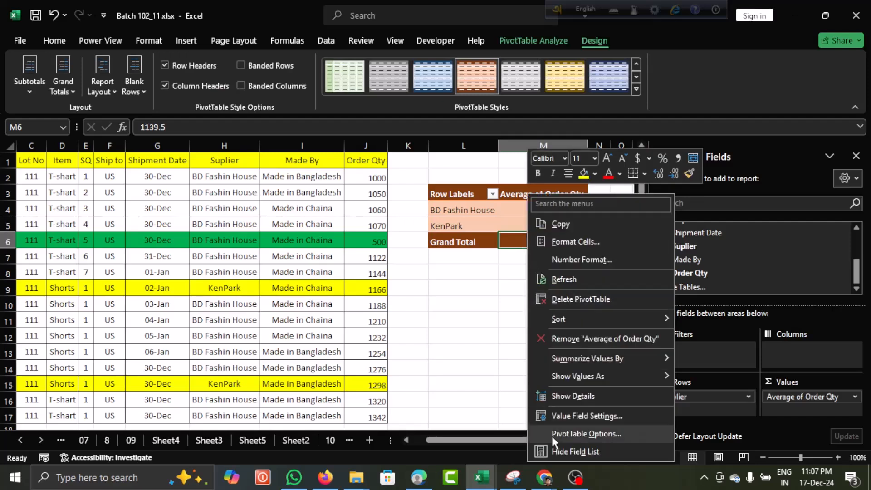
click(576, 451)
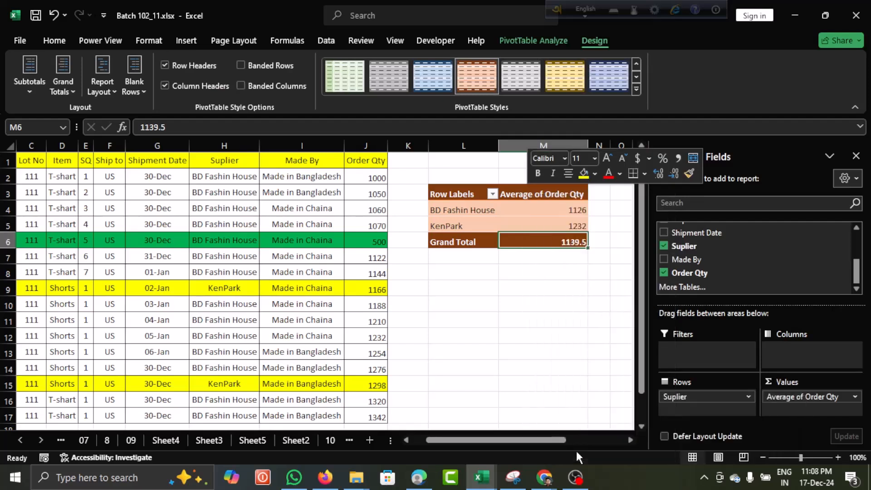
click(587, 315)
click(567, 242)
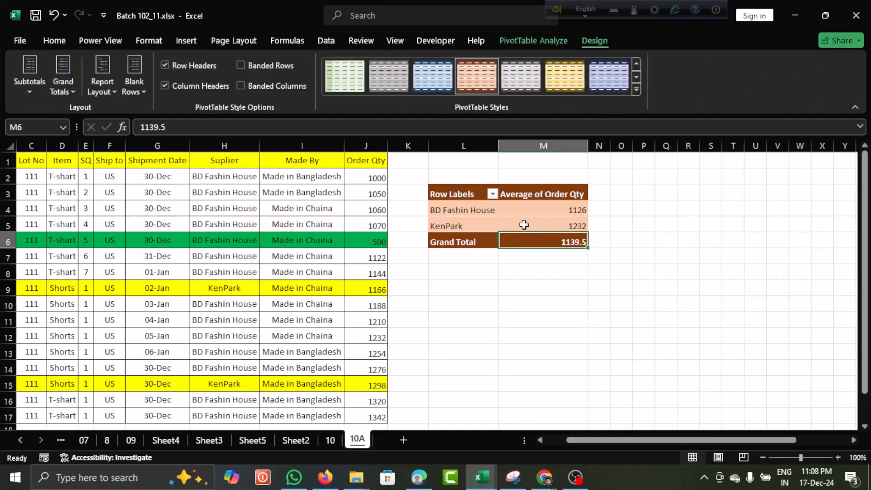
- Show the PivotTable field list again and select the BD Fashin House row label
click(523, 226)
right_click(523, 226)
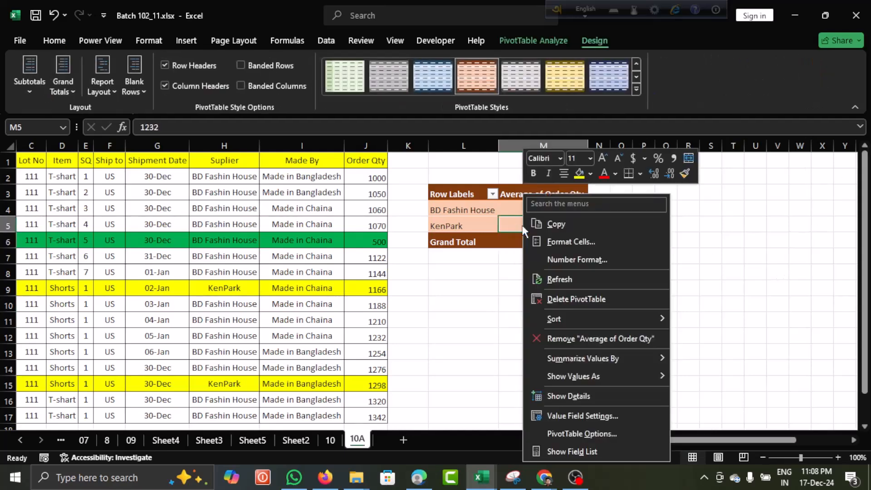
click(548, 449)
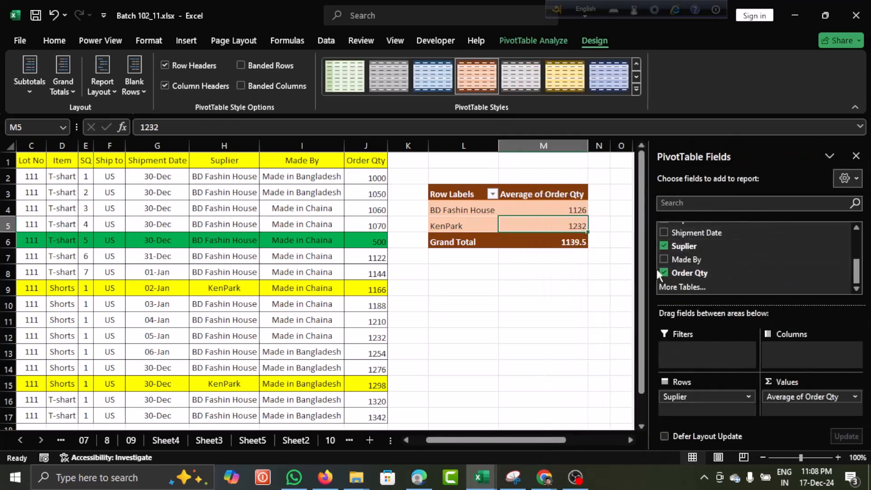
click(537, 270)
click(495, 227)
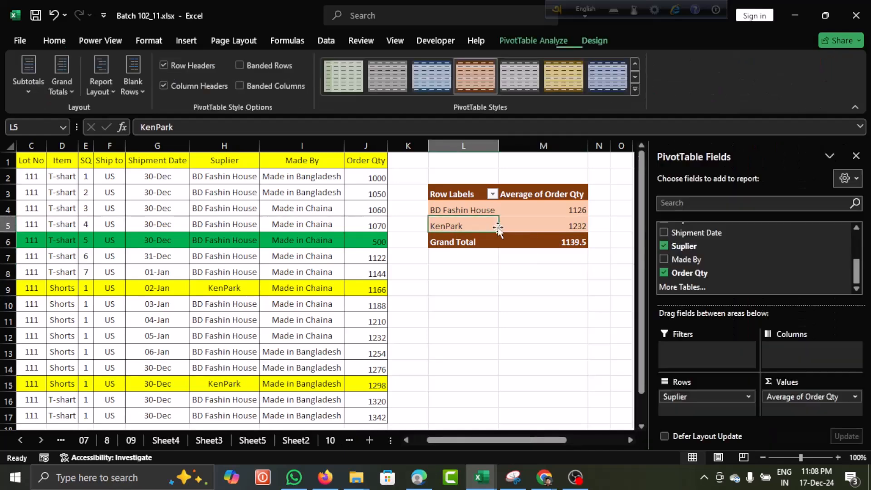
click(468, 209)
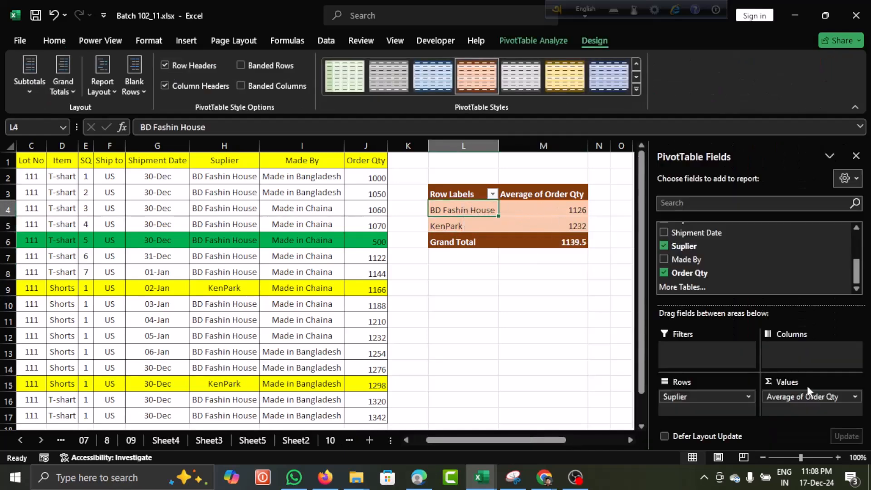
- Summarize the Order Qty value field by Sum in the PivotTable
click(855, 399)
click(841, 389)
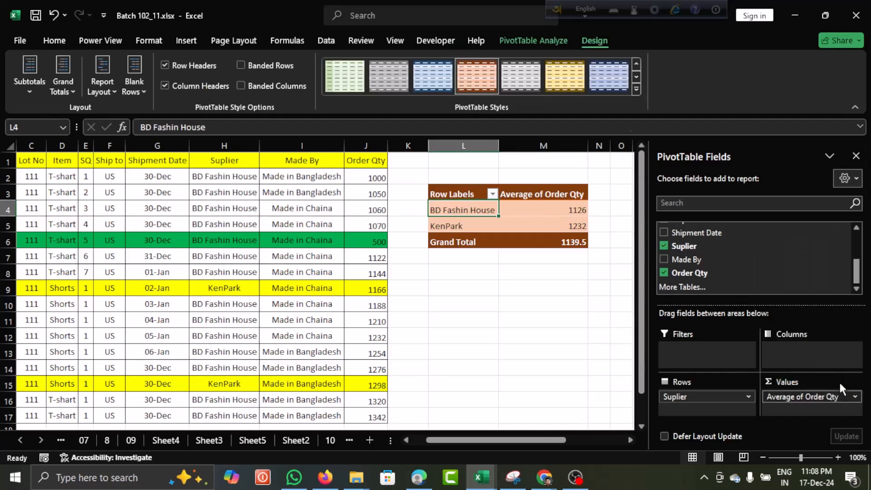
click(679, 227)
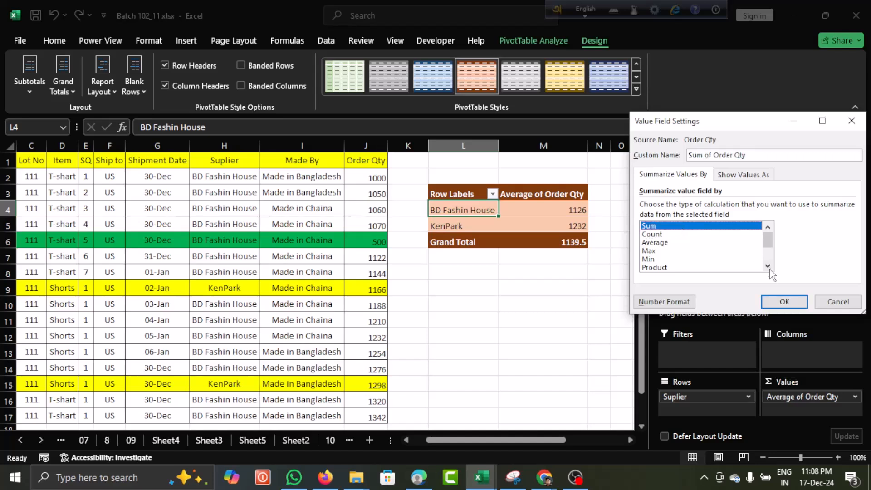
click(783, 301)
click(532, 227)
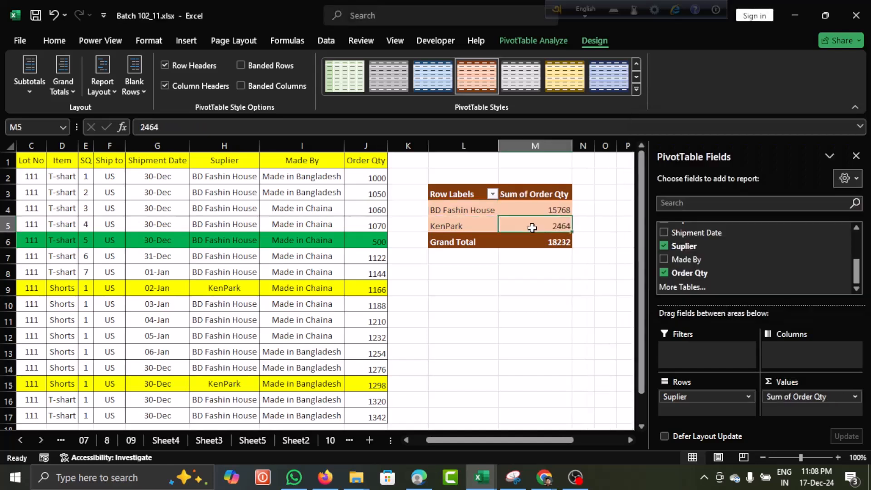
click(472, 210)
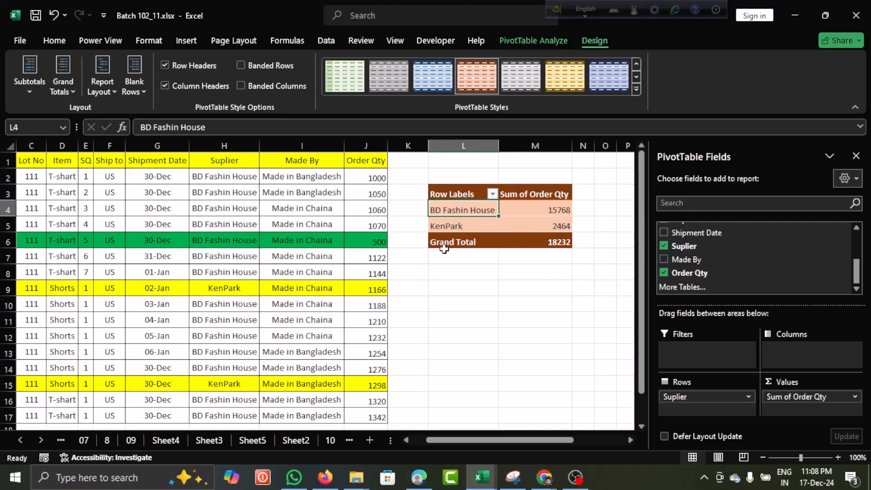
- Add the Size field to the PivotTable rows beneath Suplier
scroll(116, 243, left, 2)
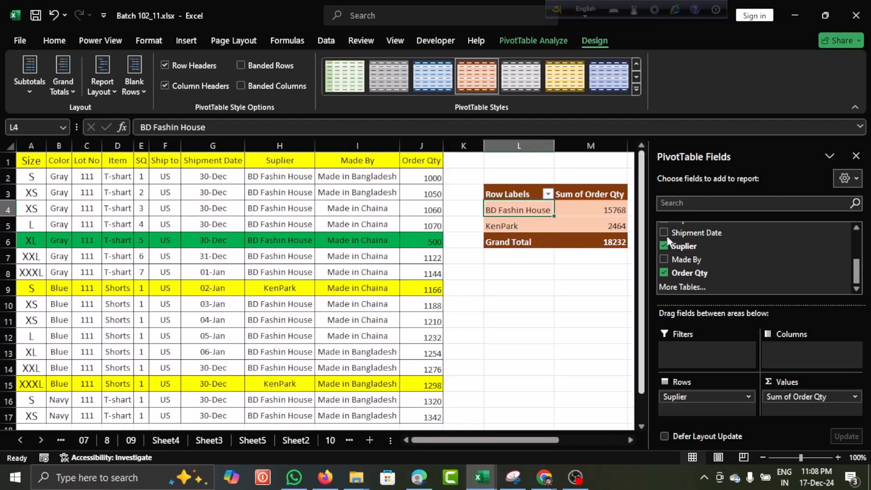
scroll(713, 255, up, 4)
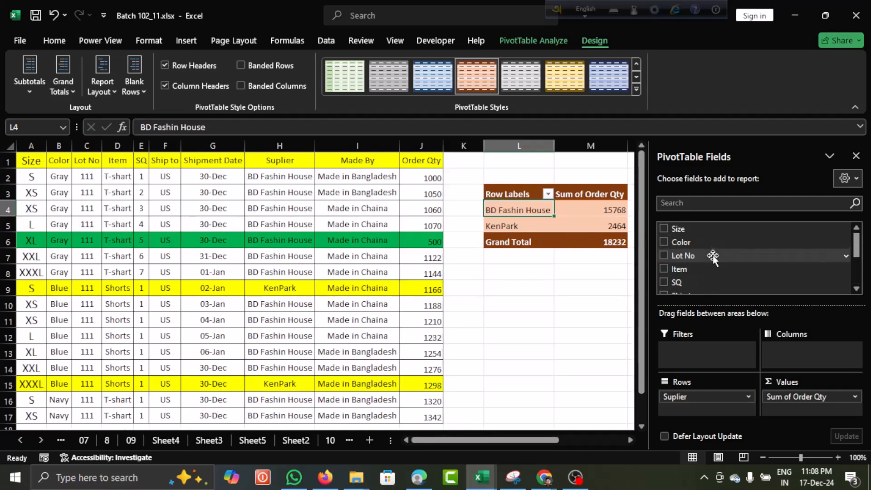
drag(686, 230, 683, 410)
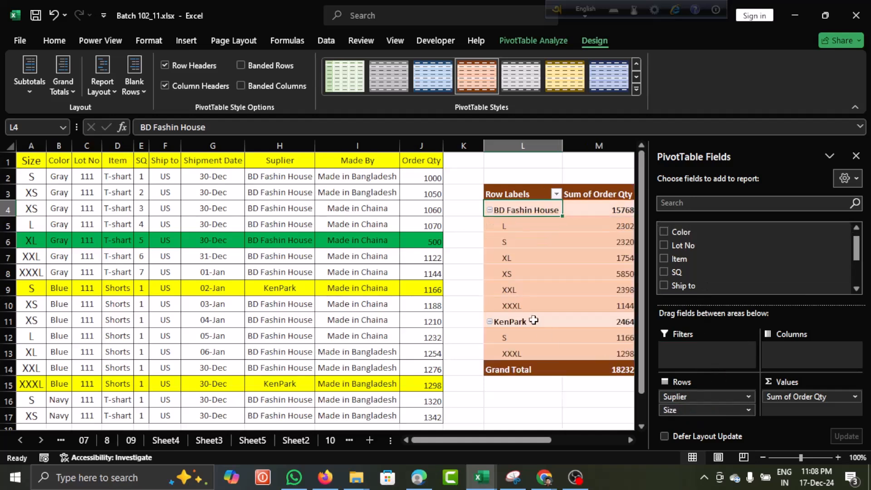
- Examine the order quantities per size under BD Fashin House and KenPark in the PivotTable
scroll(534, 320, right, 5)
drag(378, 227, 378, 301)
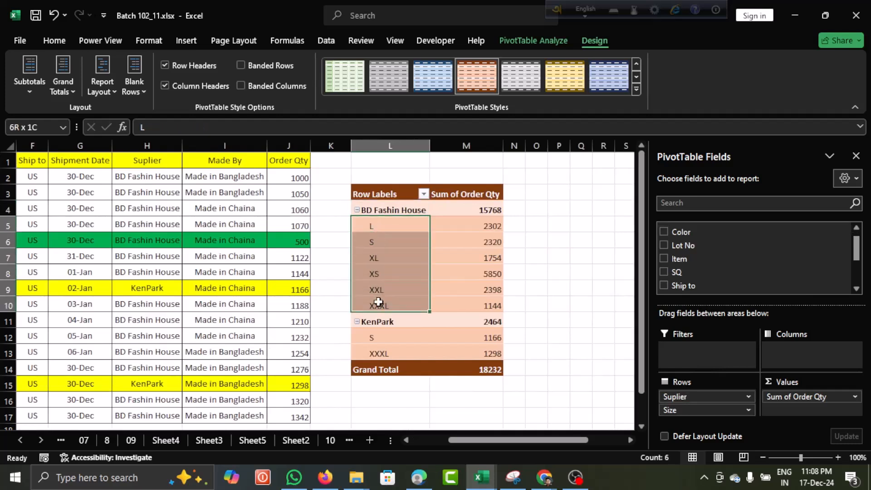
drag(484, 225, 483, 302)
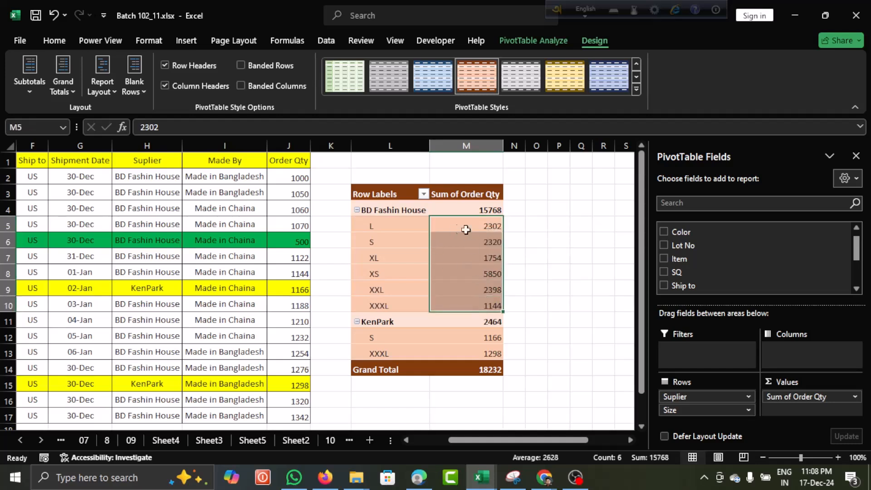
click(488, 209)
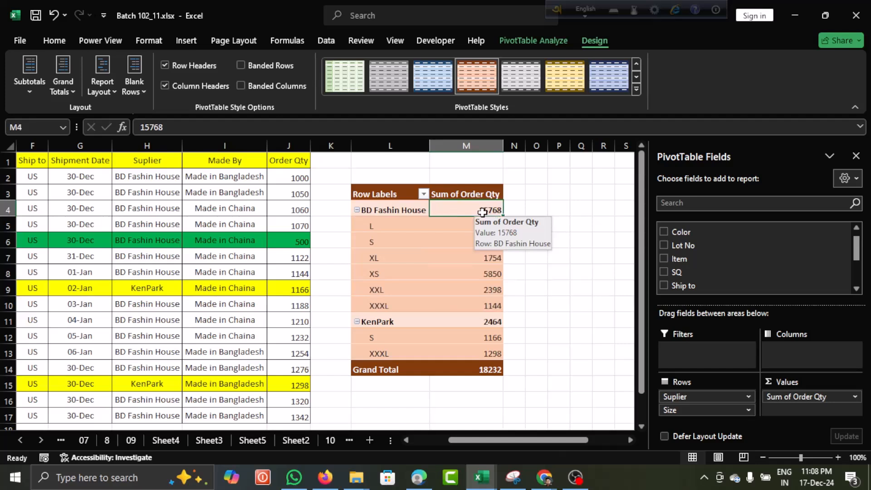
click(482, 229)
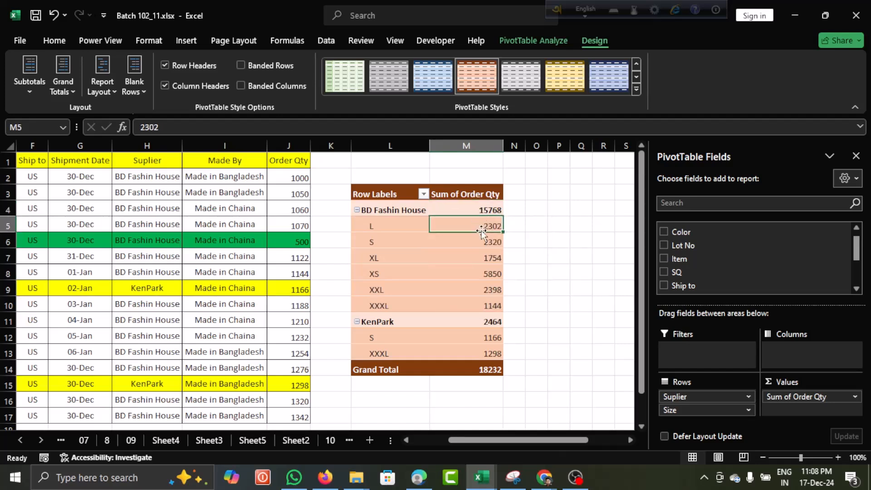
click(478, 304)
click(383, 326)
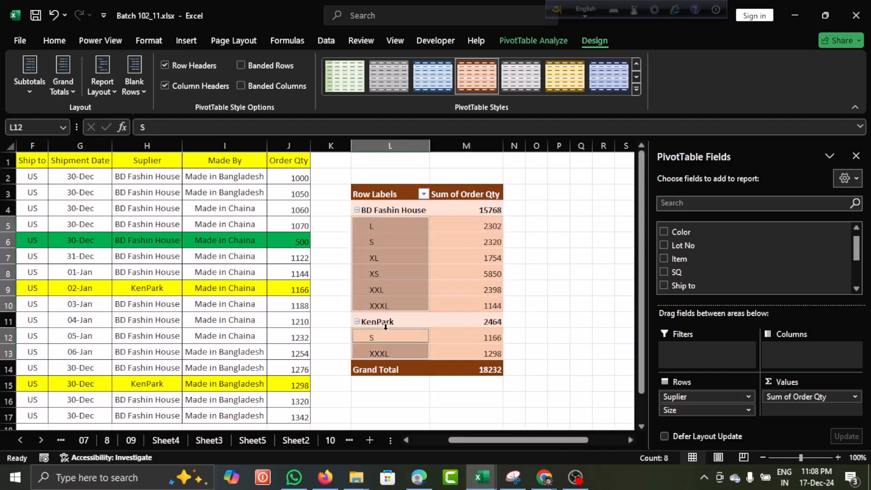
click(482, 339)
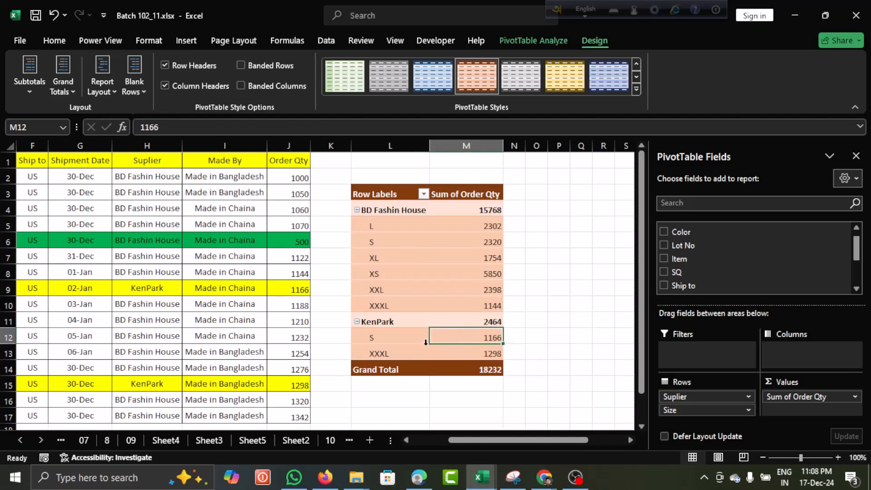
scroll(426, 342, left, 1)
scroll(425, 342, right, 2)
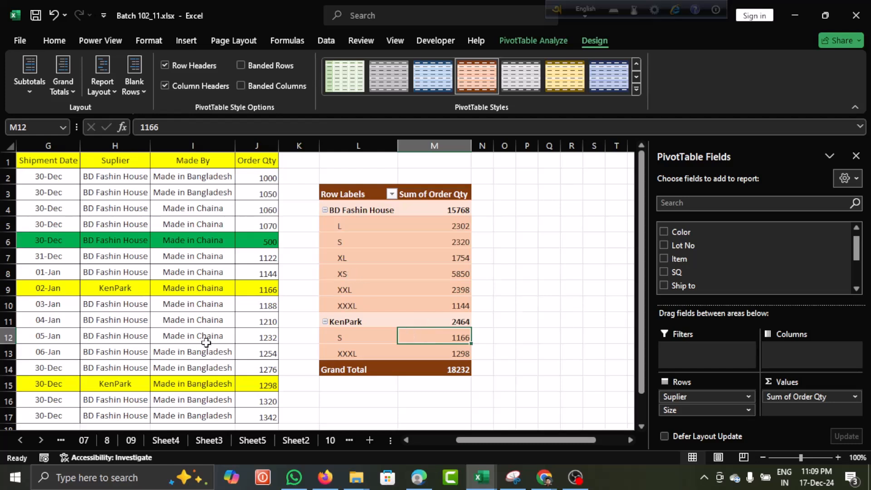
- Replace the Suplier row field with Made By, placed above Size in the PivotTable rows
click(690, 397)
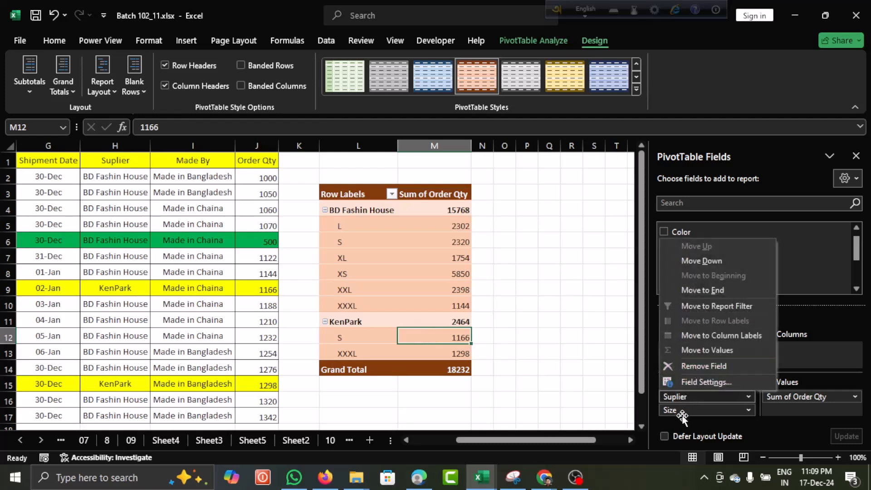
click(699, 365)
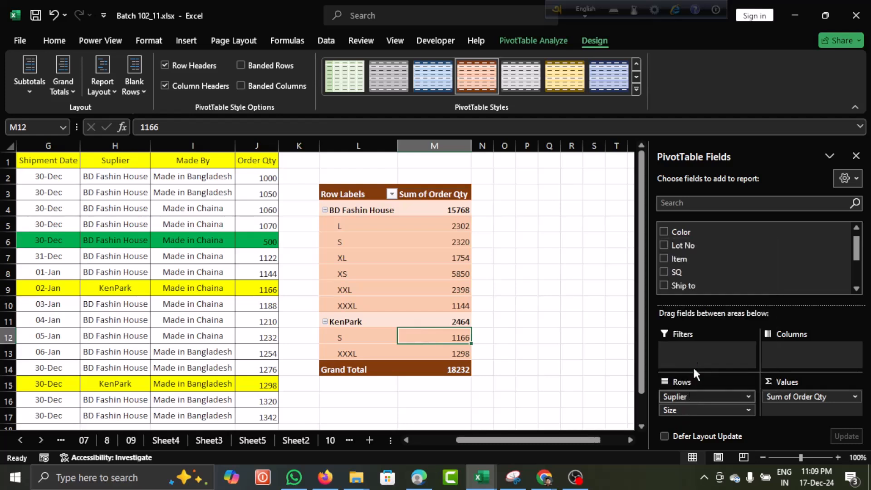
scroll(699, 282, up, 1)
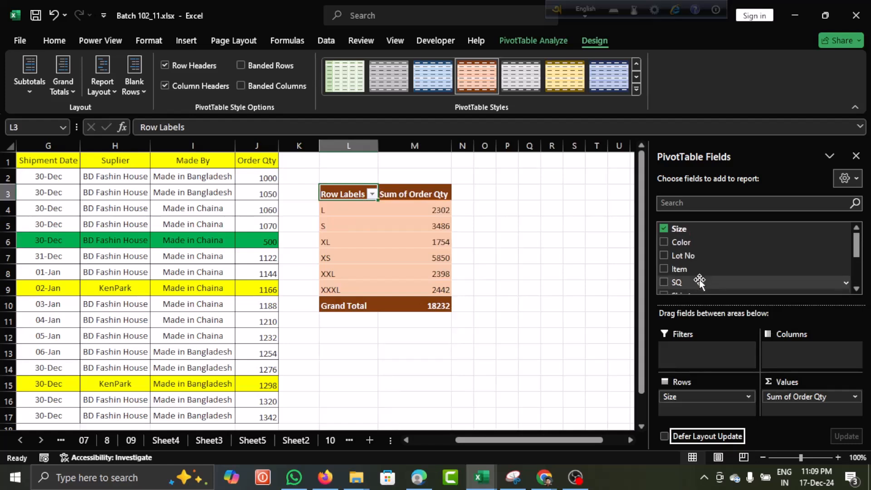
scroll(699, 281, down, 2)
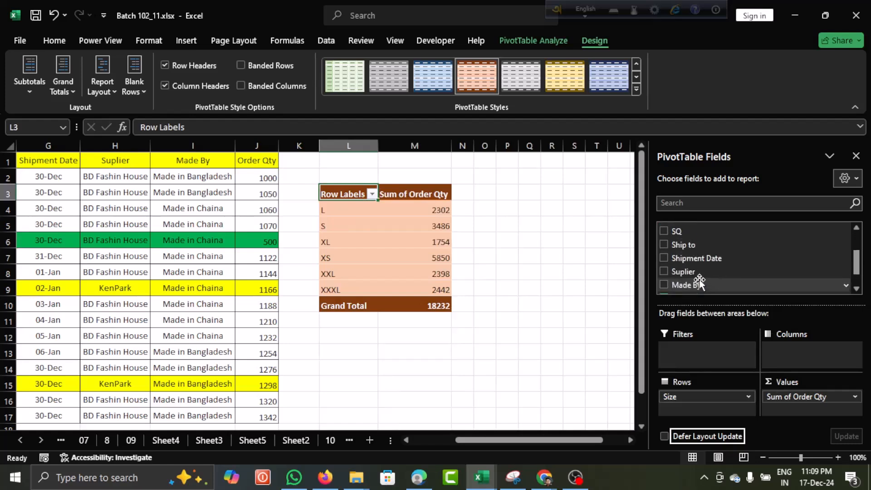
scroll(699, 282, down, 1)
drag(694, 263, 695, 403)
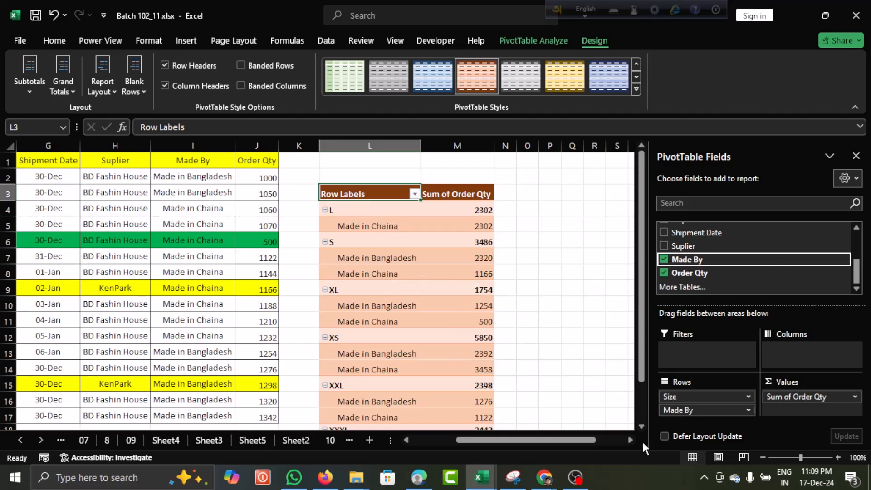
drag(682, 412, 682, 396)
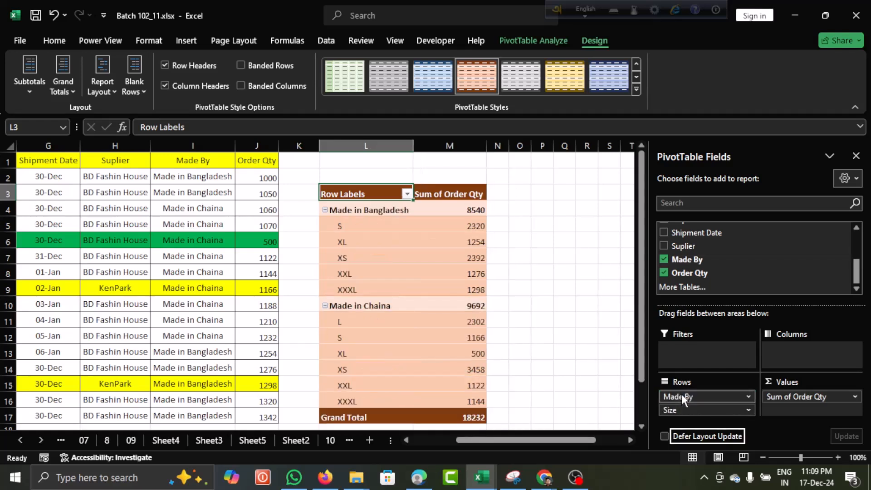
- Examine the size breakdown and order quantities under Made in Bangladesh and Made in Chaina
click(363, 212)
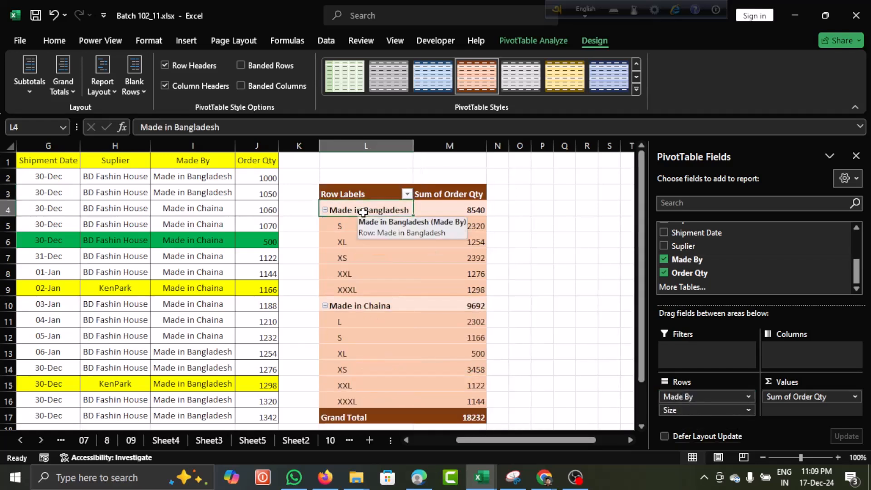
click(350, 227)
drag(348, 242, 469, 287)
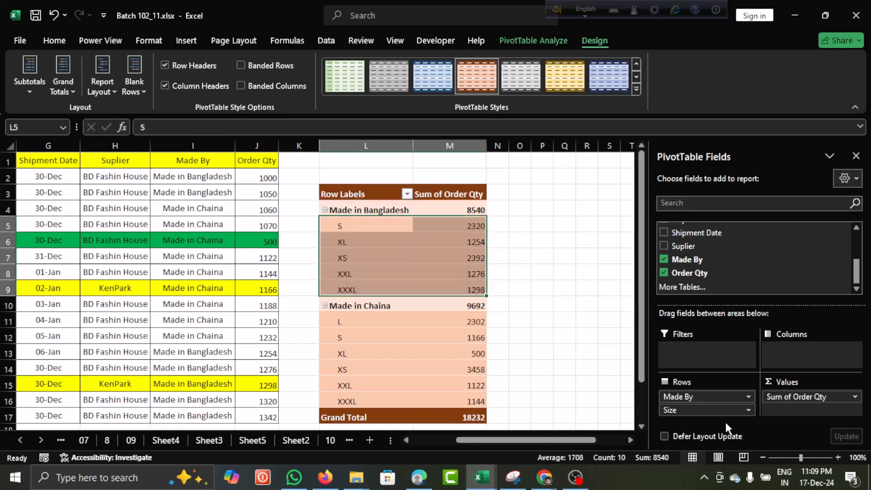
click(488, 305)
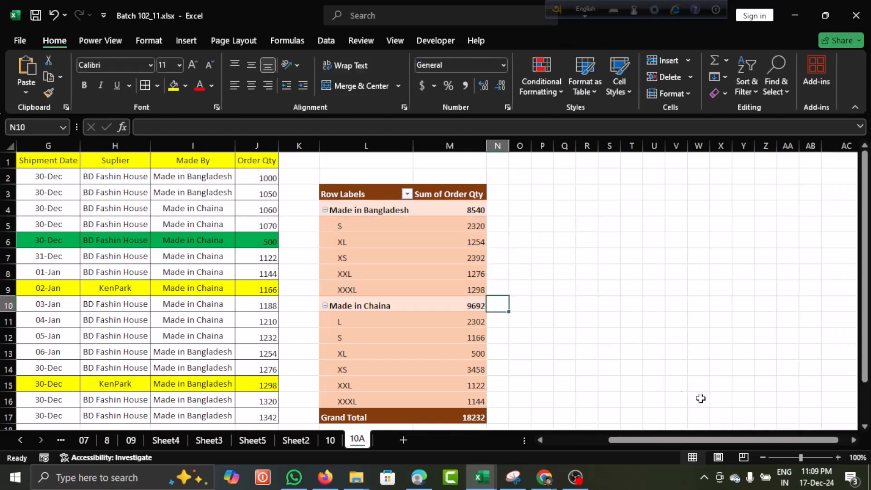
click(454, 336)
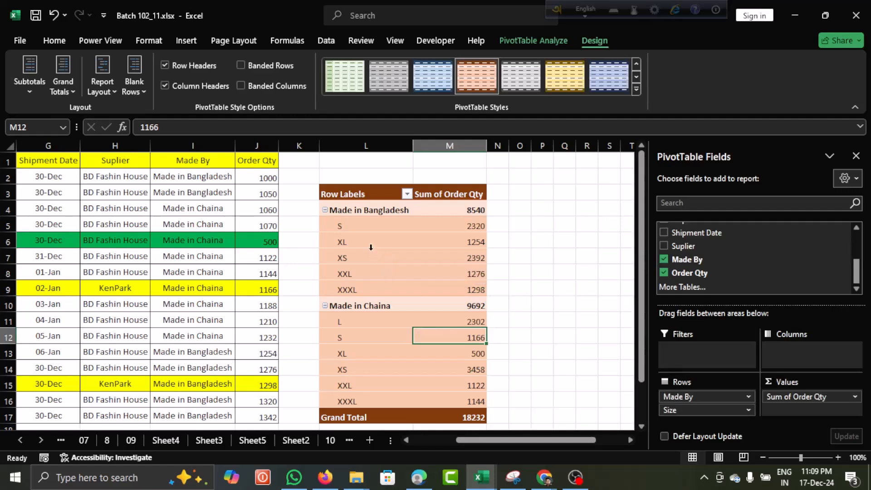
click(366, 214)
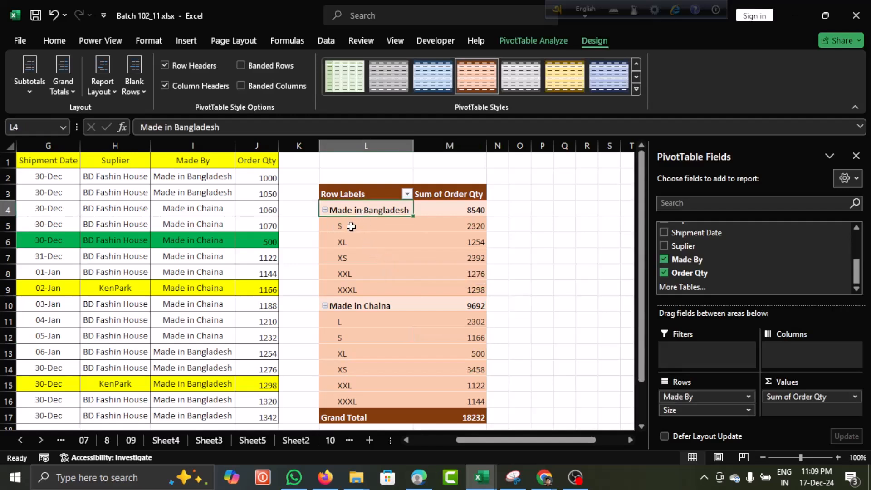
click(351, 226)
drag(352, 263, 372, 293)
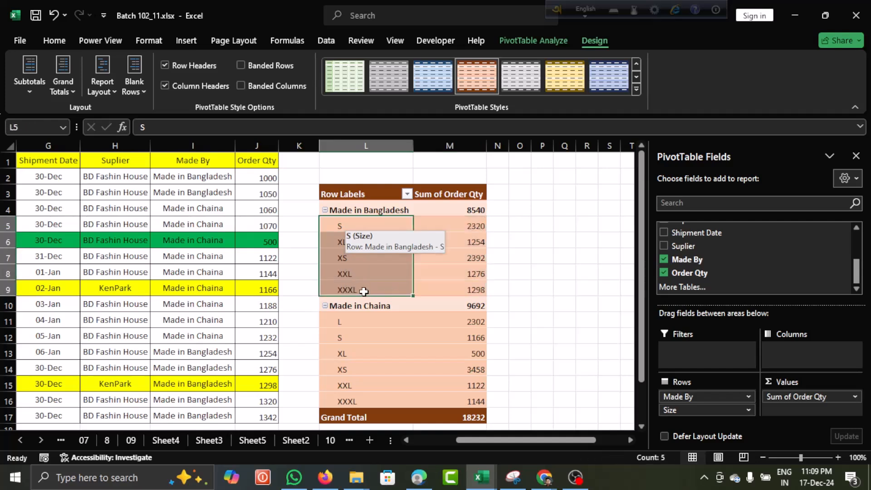
click(677, 410)
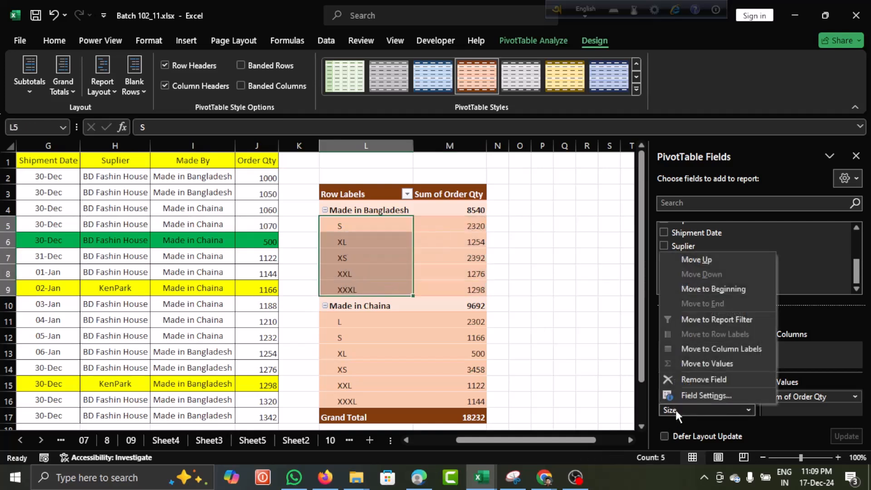
click(677, 410)
ctrl+click(399, 345)
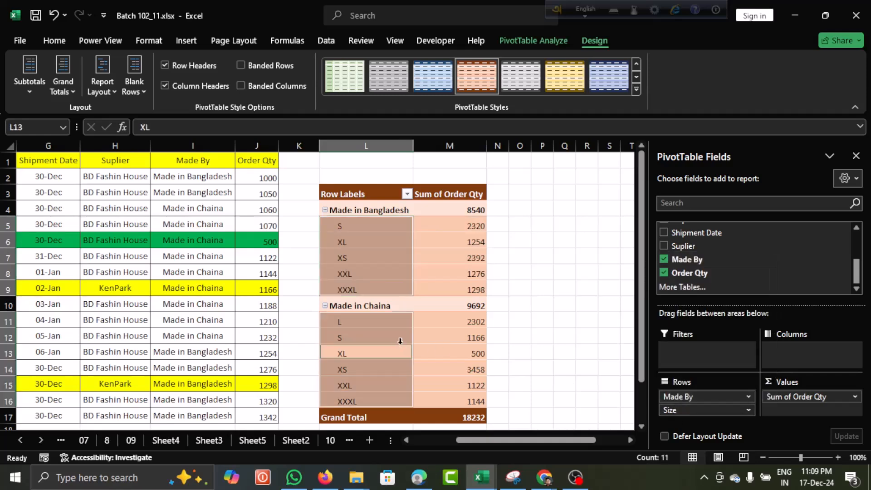
click(415, 264)
scroll(414, 265, left, 3)
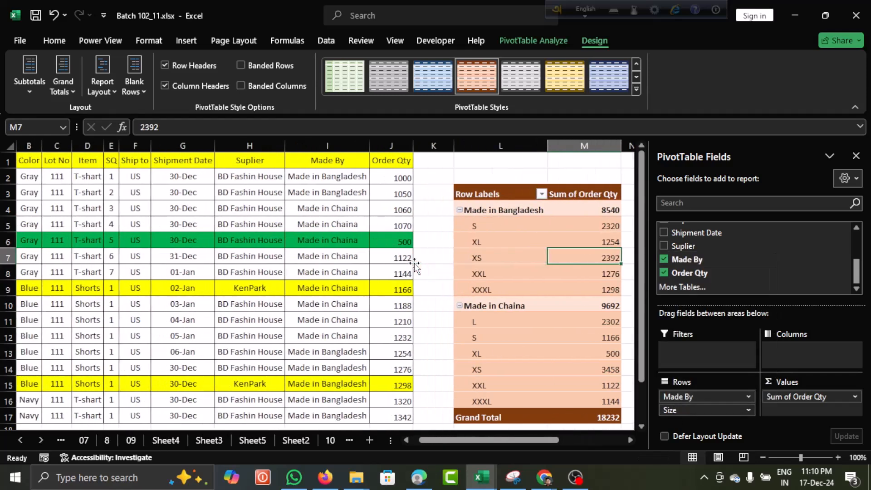
click(525, 229)
drag(510, 222, 538, 225)
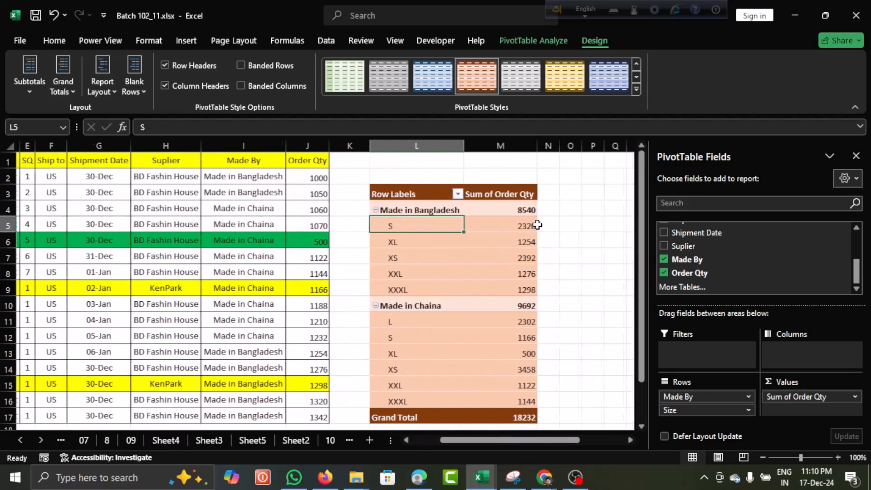
click(527, 225)
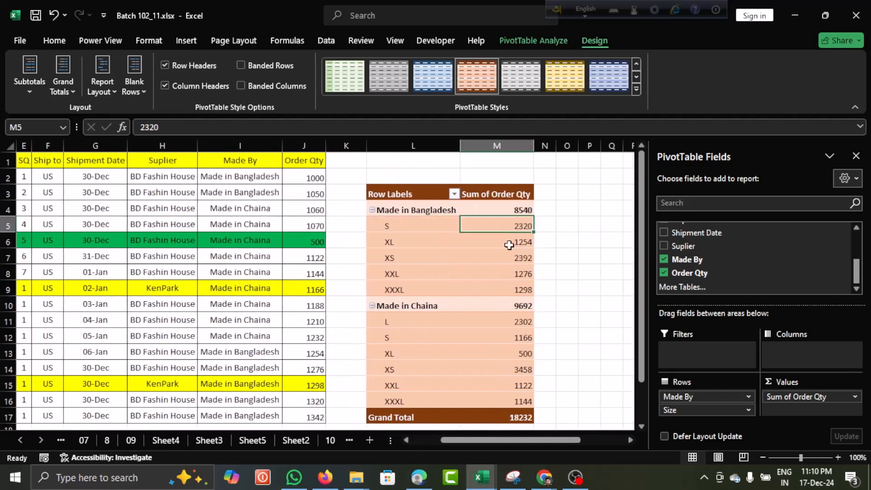
- Set the Order Qty of the first source record, cell J2, to 2000
scroll(510, 245, left, 3)
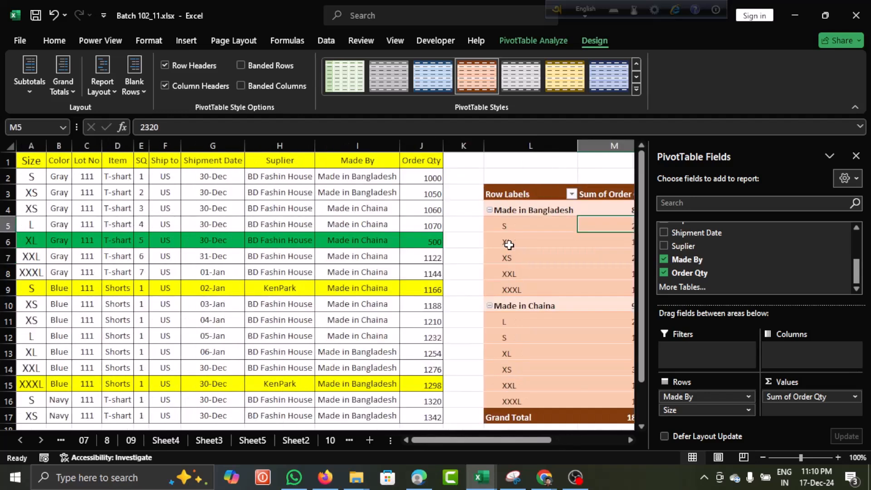
click(32, 176)
key(Right)
key(Right)
key(Right)
key(Right)
key(Right)
key(Right)
key(Right)
key(Right)
key(Right)
key(Right)
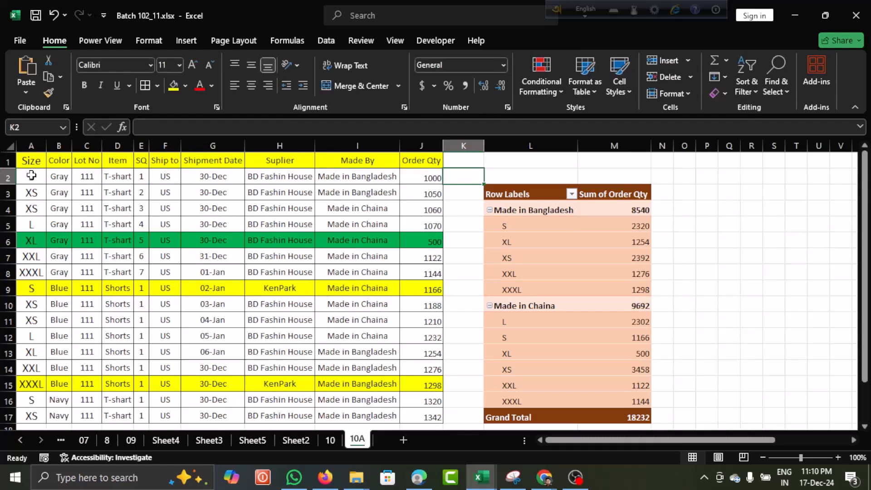
key(Left)
text(200)
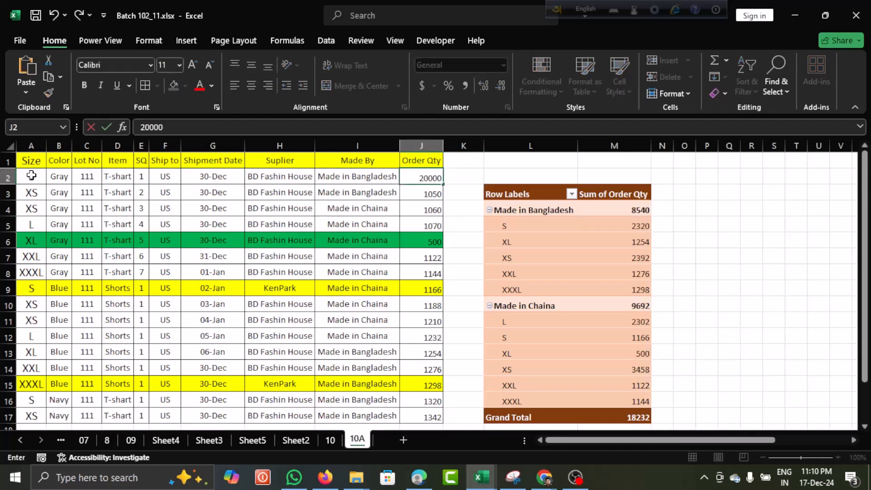
key(Return)
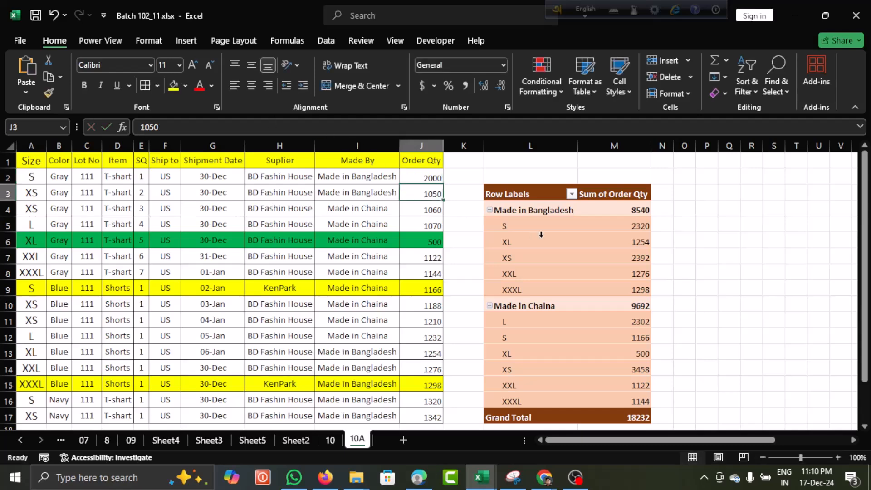
- Refresh the PivotTable so it picks up the changed Order Qty, and check the S quantity under Made in Bangladesh
click(604, 238)
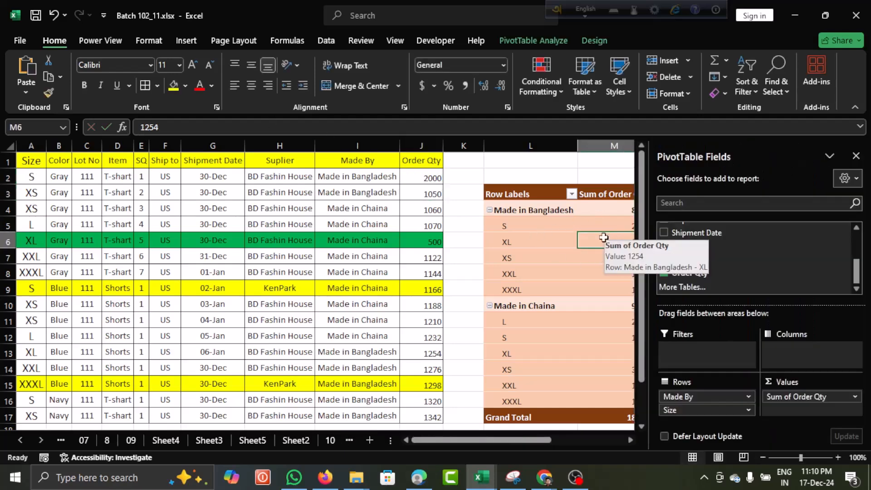
click(536, 242)
scroll(539, 245, right, 3)
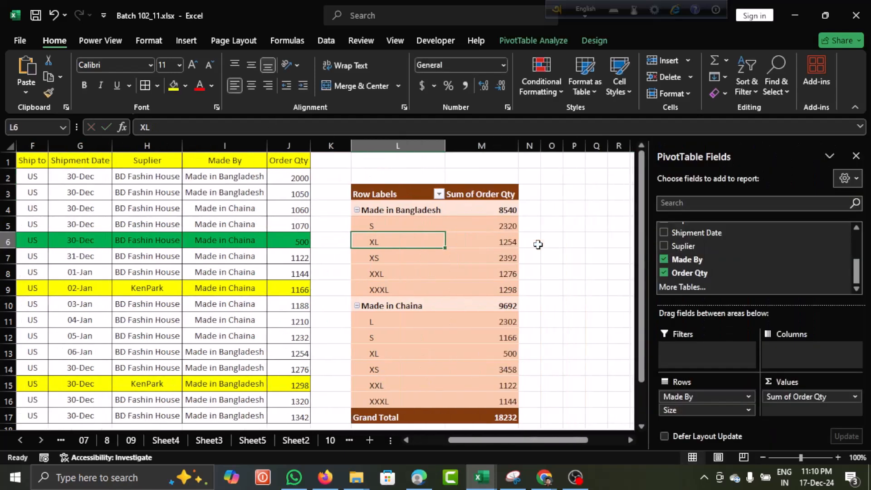
right_click(438, 262)
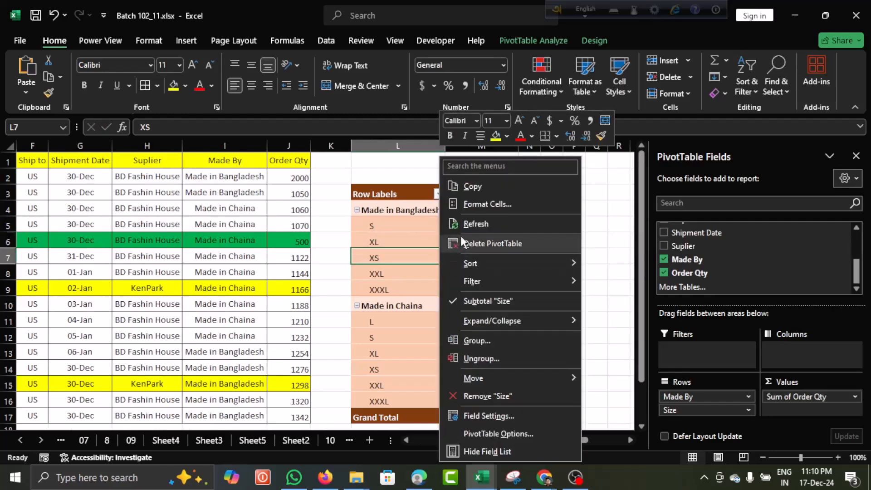
click(473, 224)
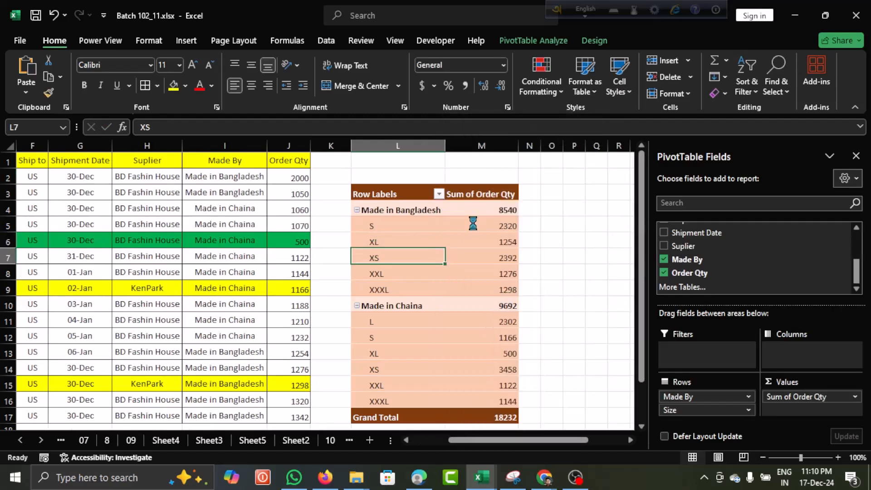
click(502, 227)
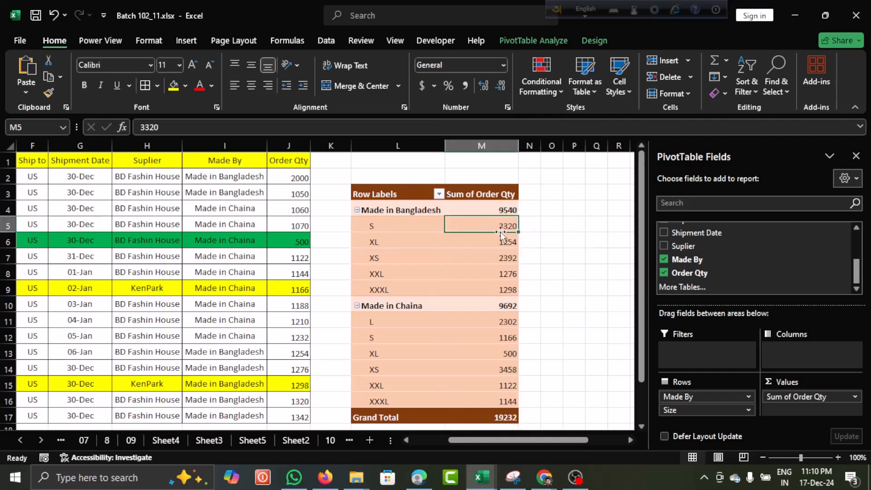
click(437, 260)
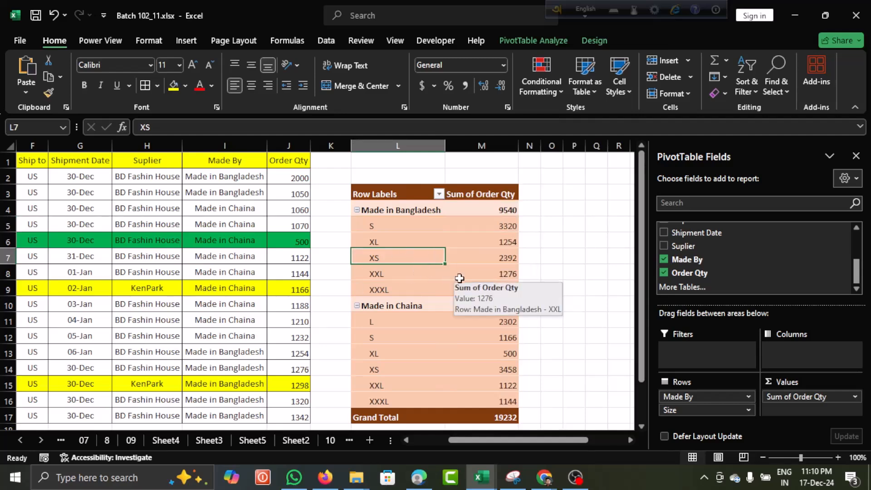
- Copy the source record in row 16, columns A to J, into the empty row 18 below the data
scroll(171, 323, left, 5)
scroll(167, 325, down, 3)
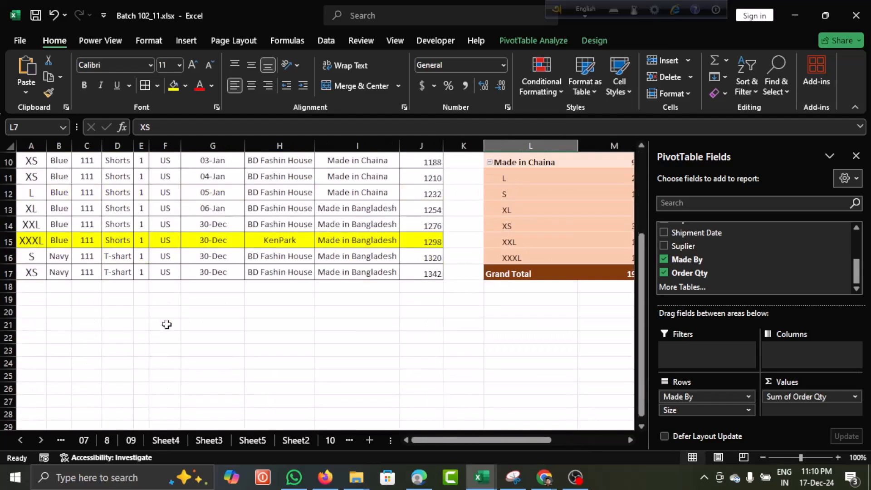
click(37, 287)
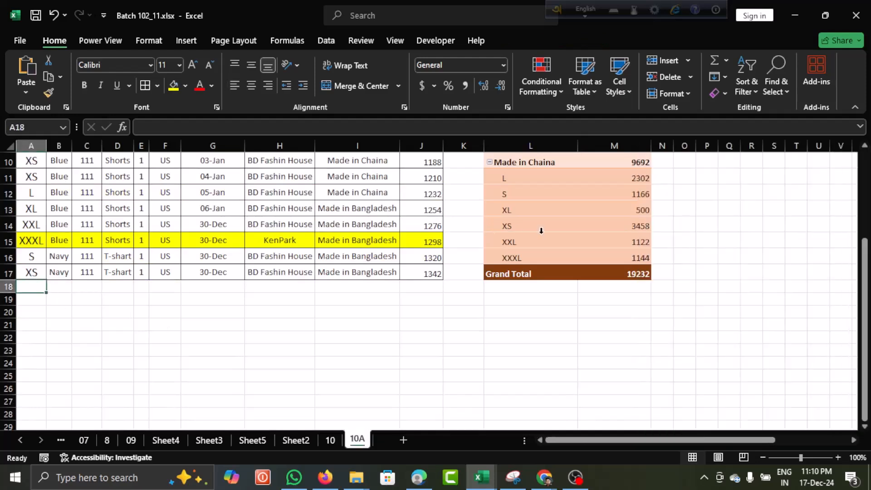
click(541, 231)
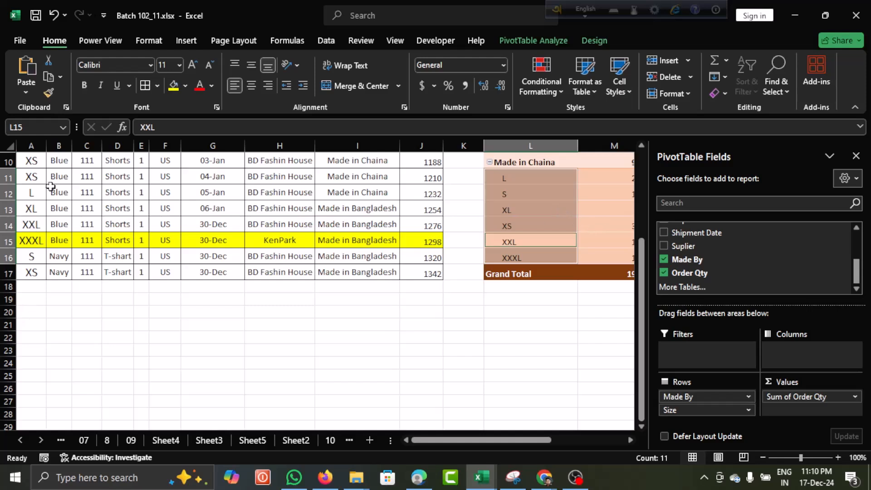
drag(24, 258, 415, 253)
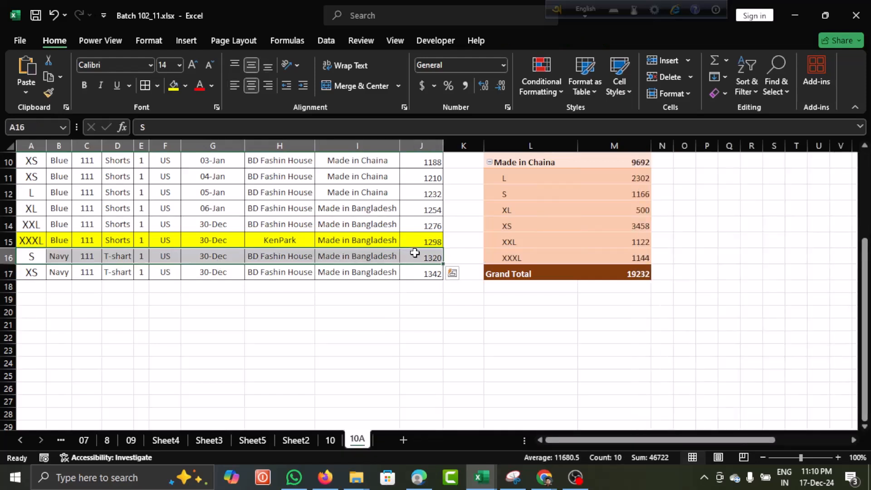
key(ctrl+c)
click(37, 290)
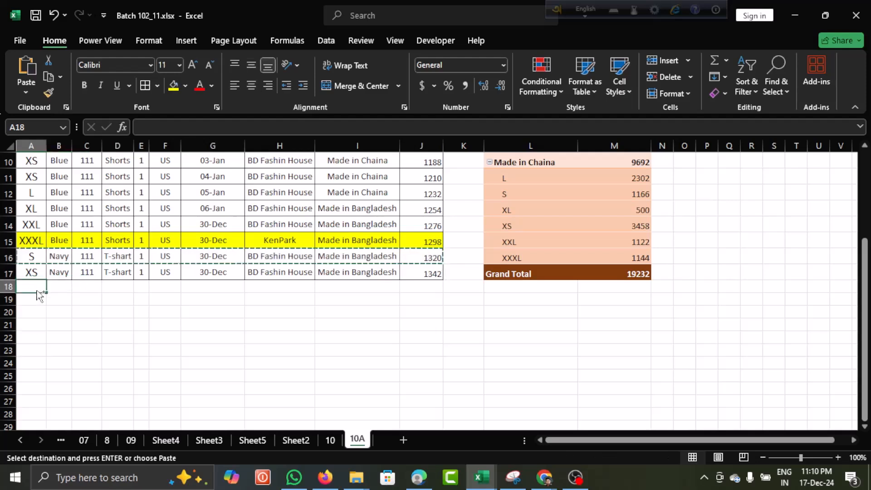
key(ctrl+v)
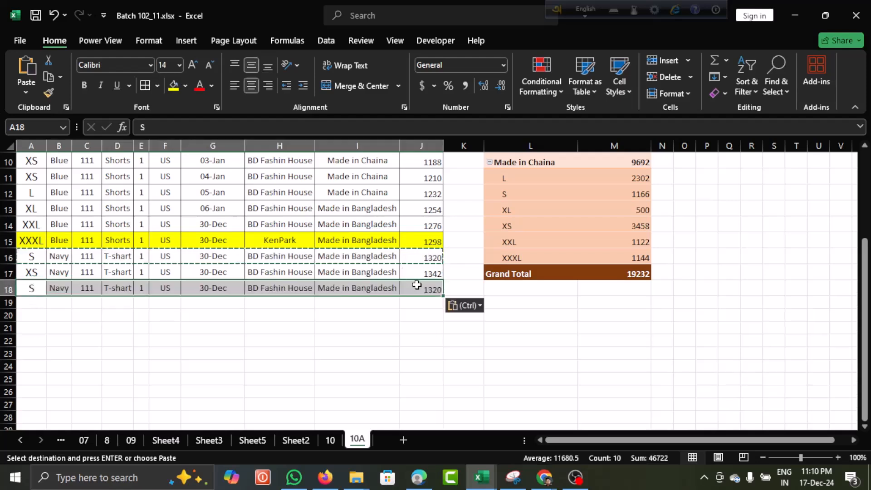
- Set the Order Qty of the added record, cell J18, to 5000
click(417, 285)
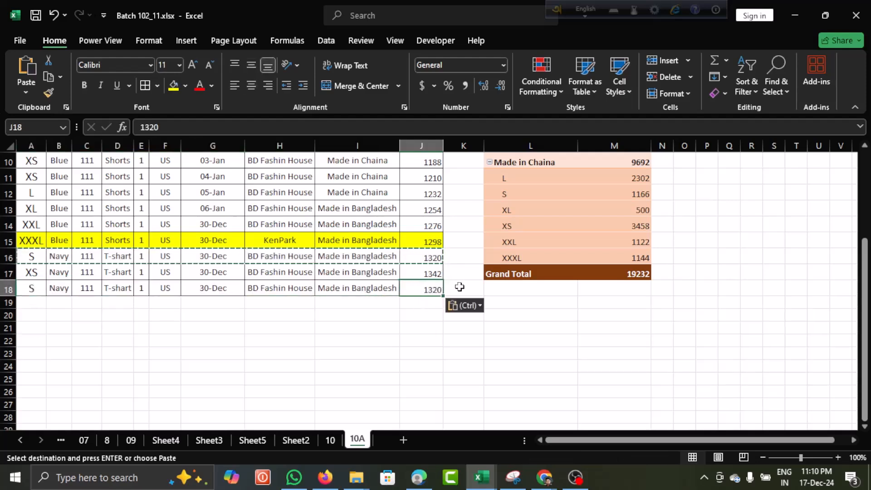
text(5000)
key(Return)
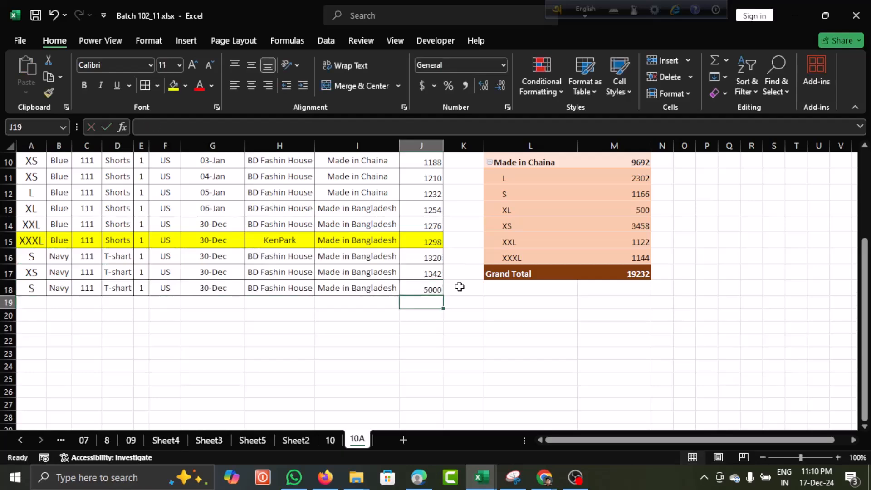
- Refresh the PivotTable again and compare its totals with the source records down to row 18
scroll(561, 241, up, 3)
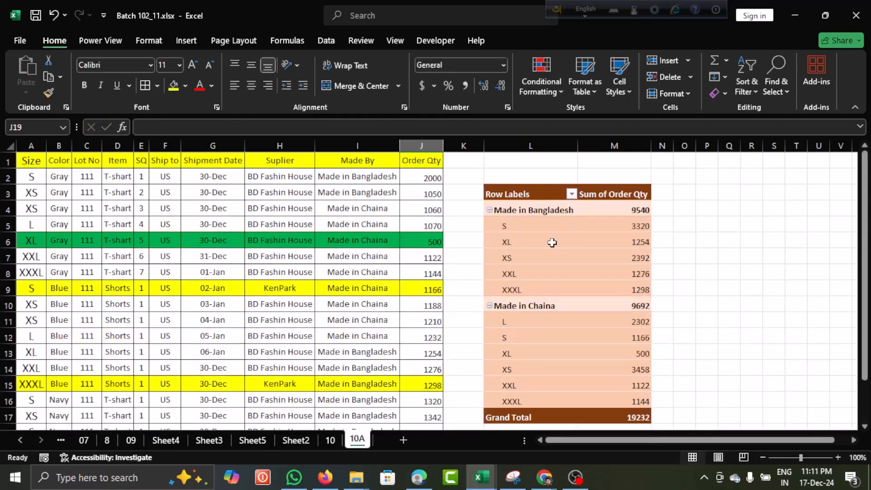
right_click(552, 243)
click(595, 224)
click(595, 224)
key(Right)
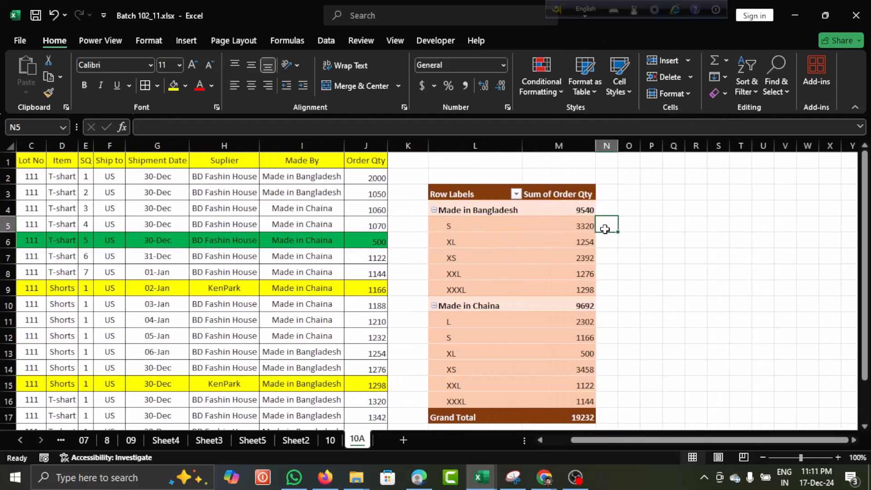
scroll(98, 413, down, 2)
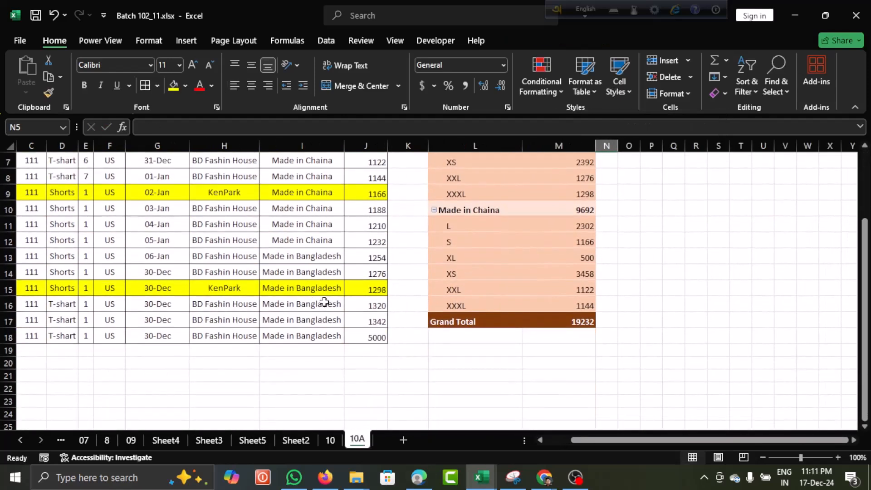
click(373, 323)
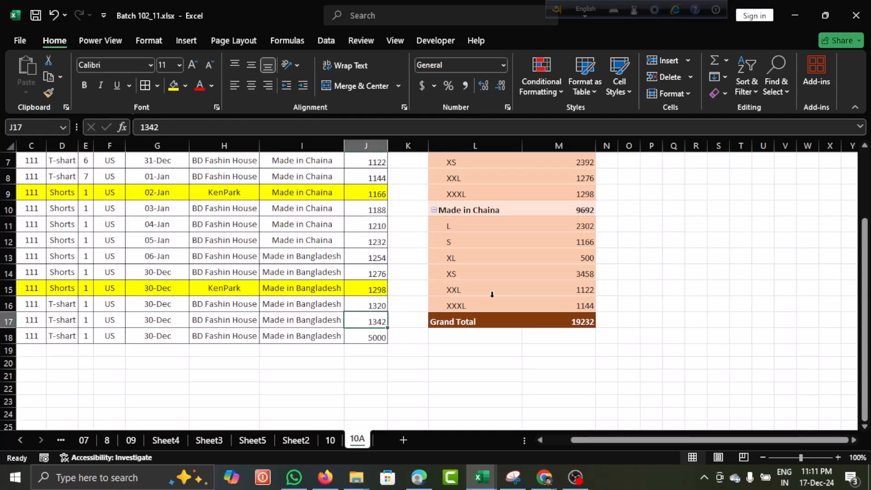
scroll(492, 294, up, 2)
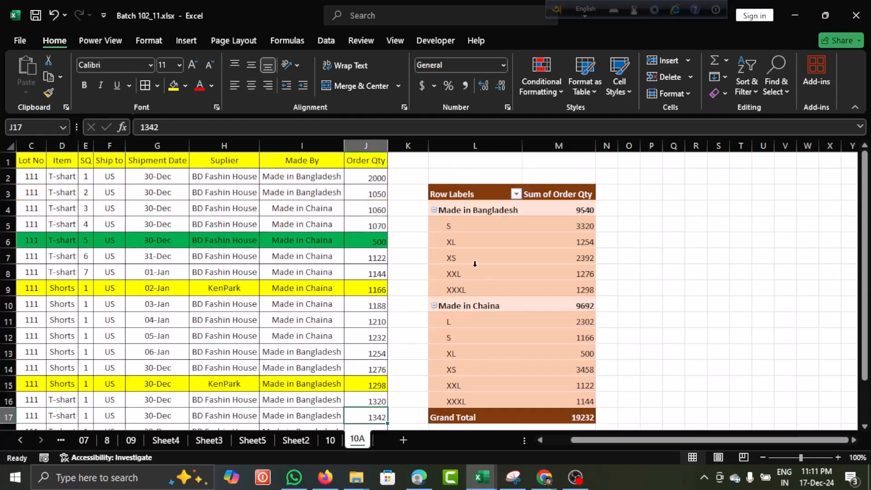
scroll(475, 264, down, 2)
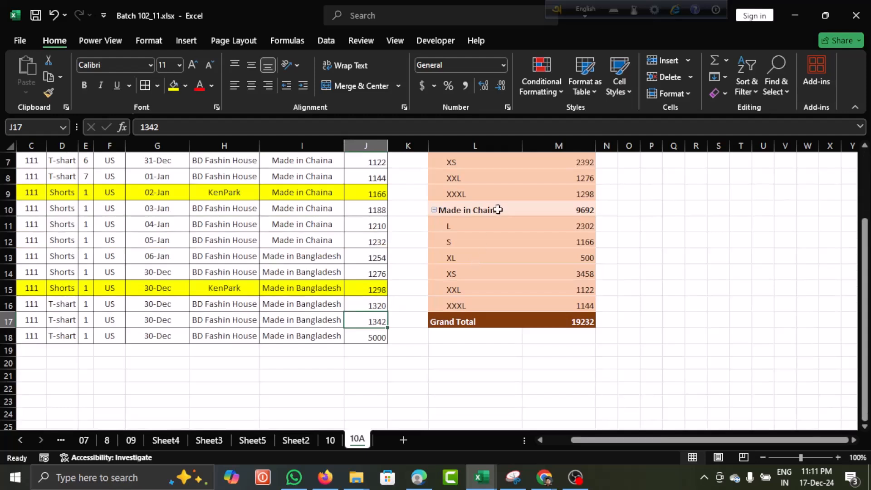
- Change the PivotTable's data source to the entire columns A to J of sheet 10A
click(500, 229)
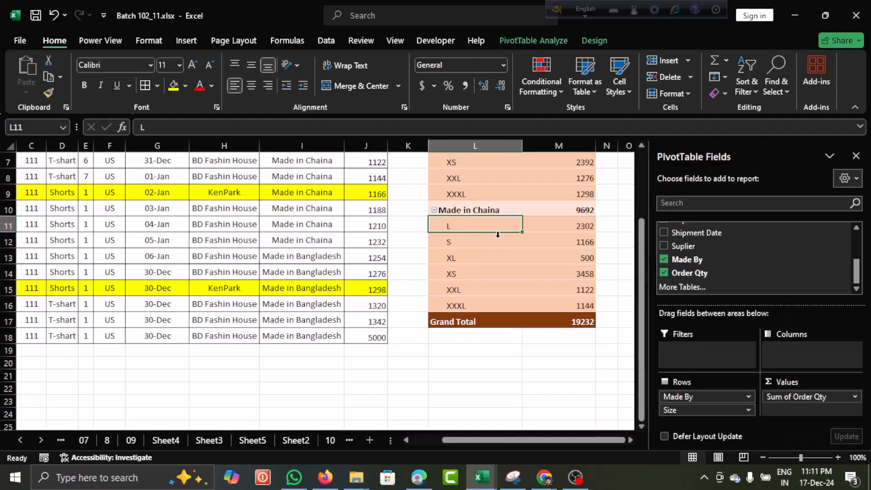
click(553, 43)
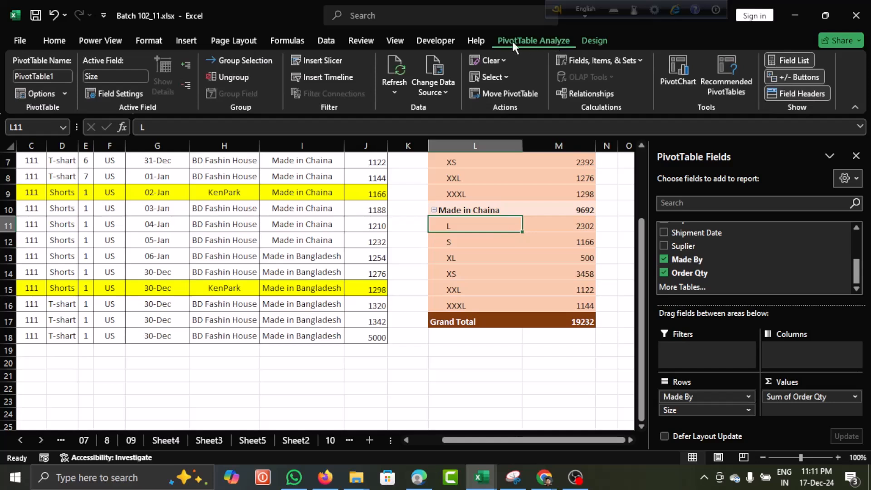
click(441, 88)
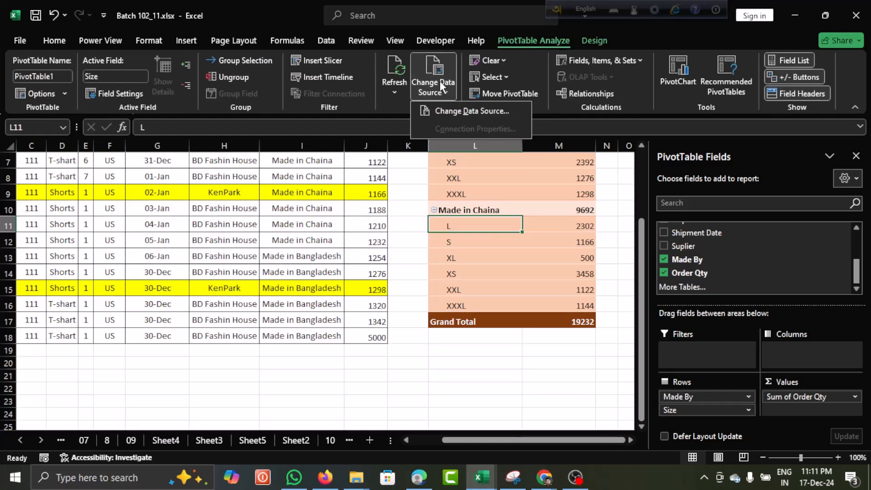
click(443, 109)
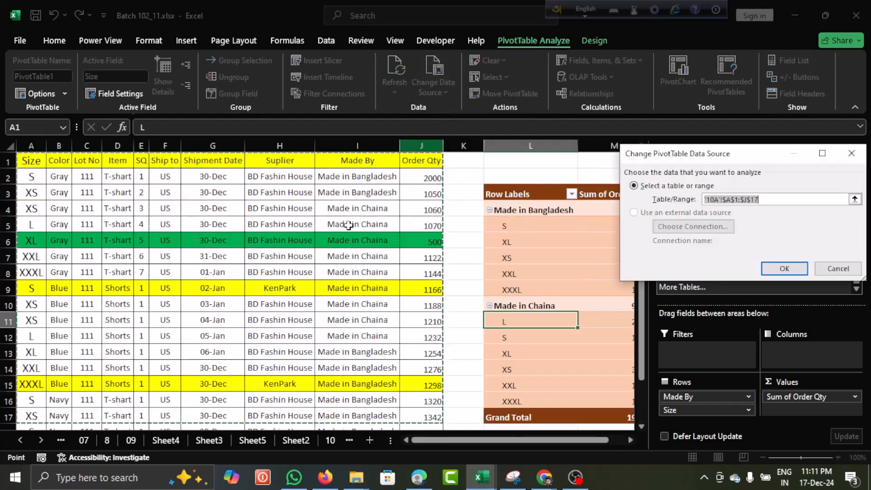
drag(721, 155, 498, 153)
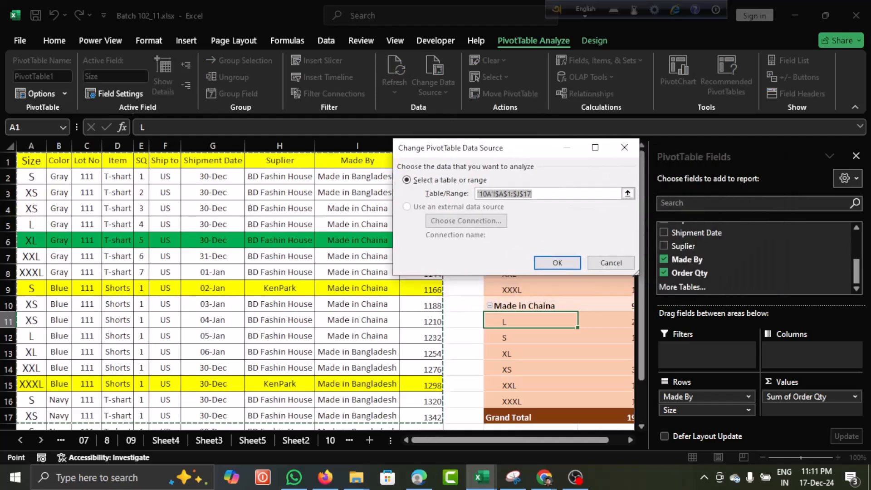
click(856, 155)
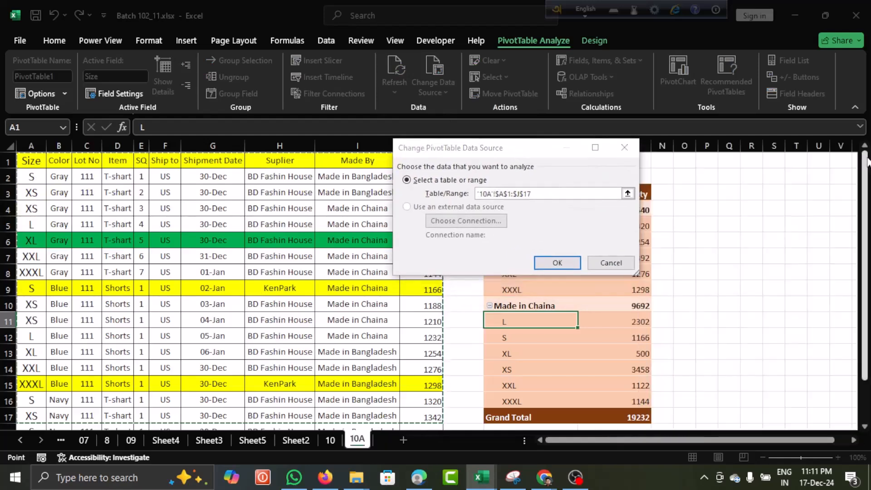
drag(867, 170, 867, 207)
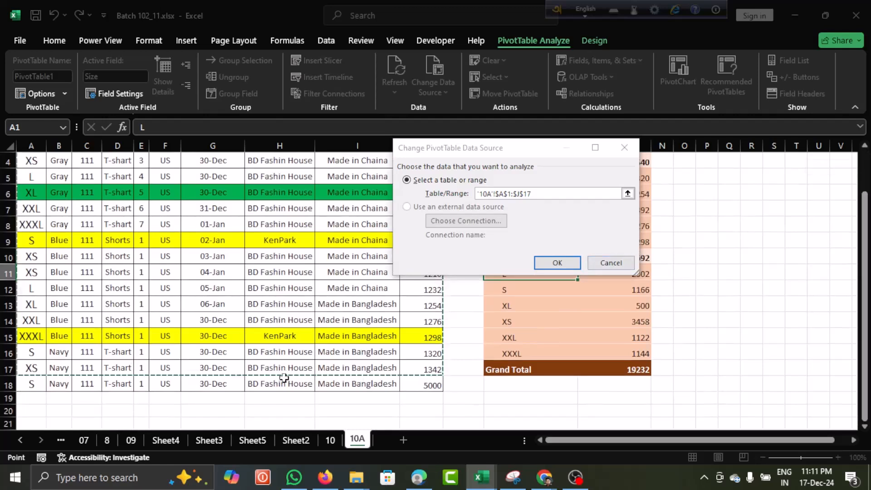
click(540, 194)
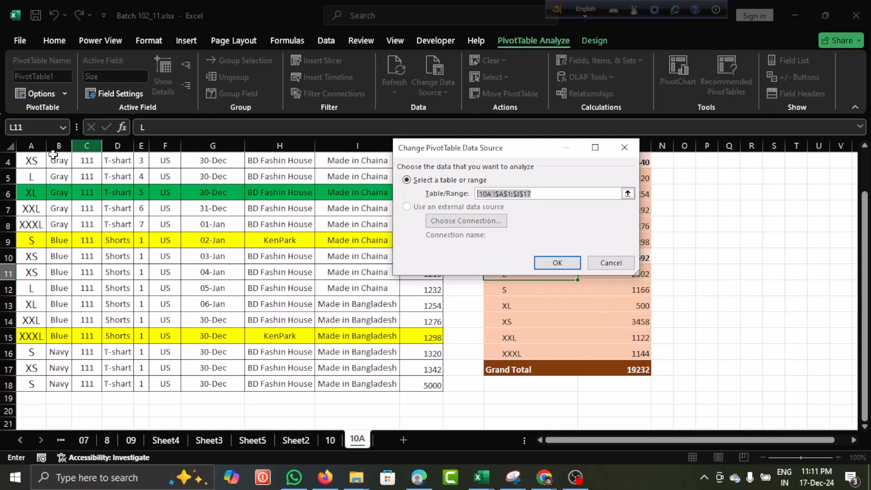
drag(24, 145, 416, 199)
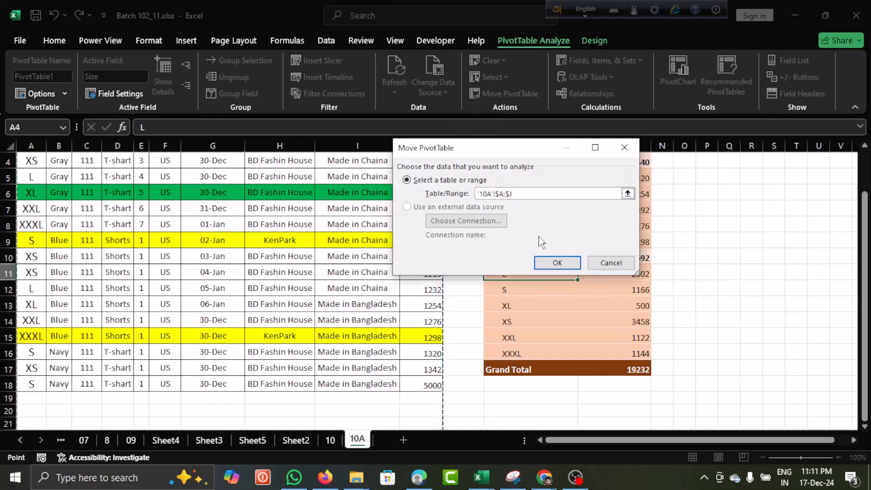
click(557, 267)
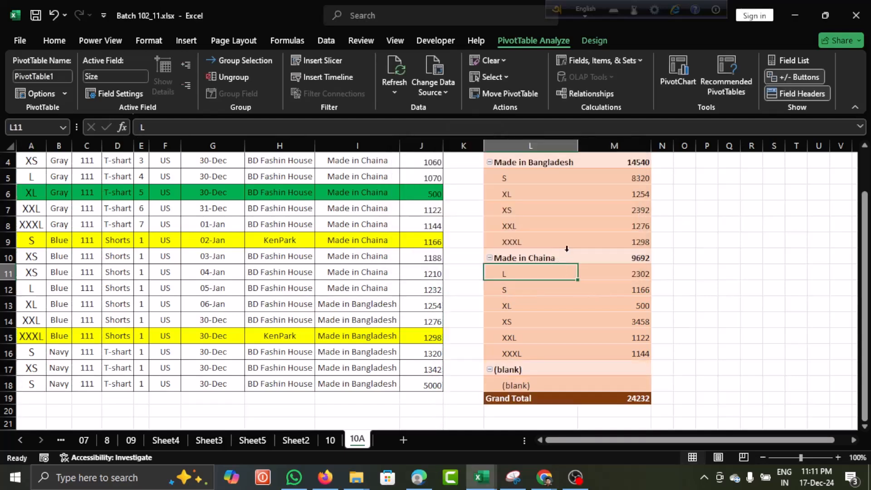
- Examine the PivotTable's updated totals and its (blank) group against the empty source rows below row 18
click(626, 180)
click(579, 257)
scroll(579, 258, up, 1)
scroll(579, 257, down, 6)
scroll(560, 259, up, 6)
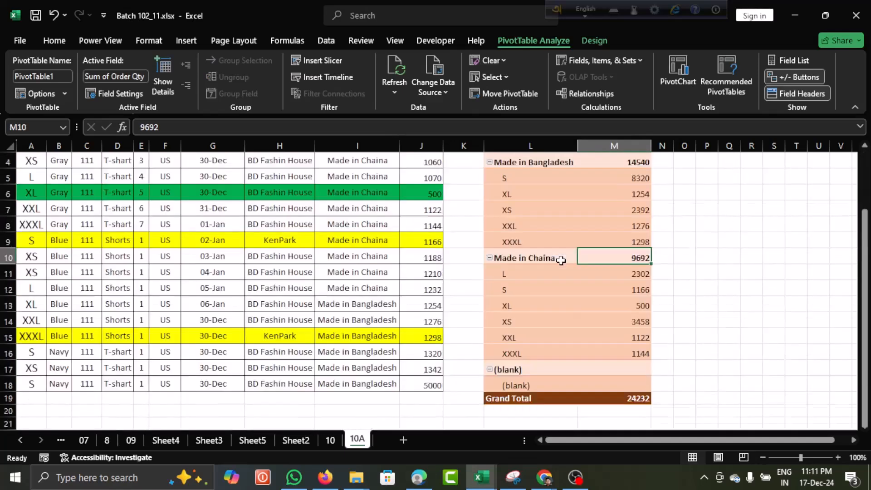
scroll(561, 260, down, 2)
click(510, 320)
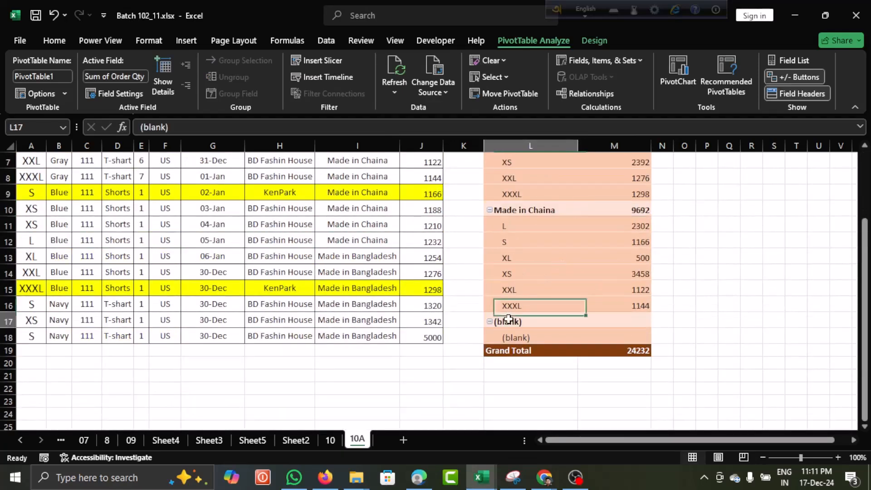
drag(38, 352, 347, 405)
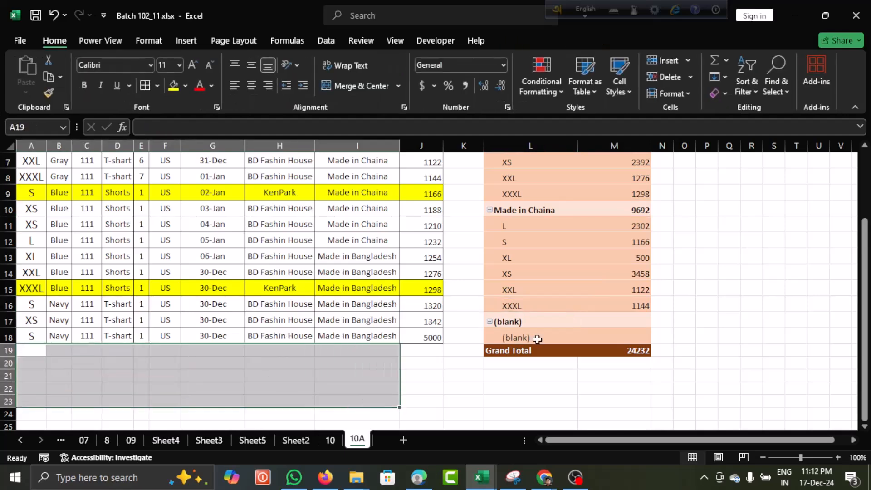
- Exclude the (blank) item from the PivotTable with the row labels' Size filter
click(538, 339)
scroll(537, 340, up, 2)
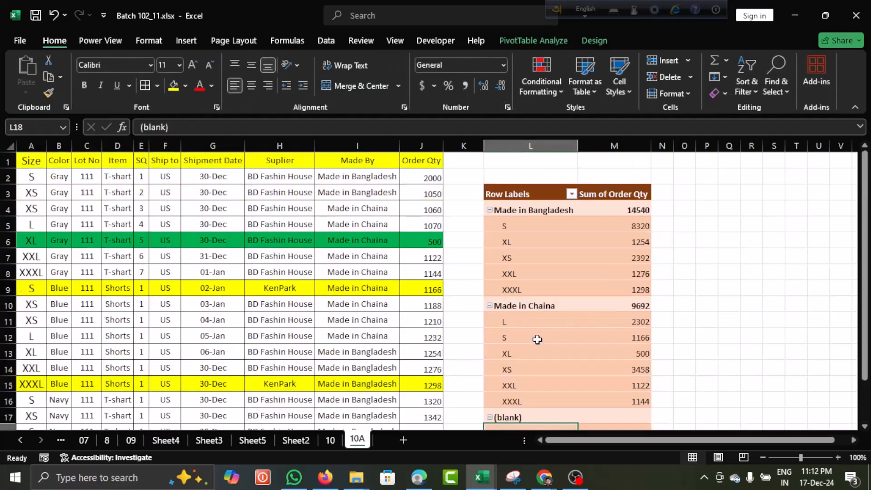
click(572, 194)
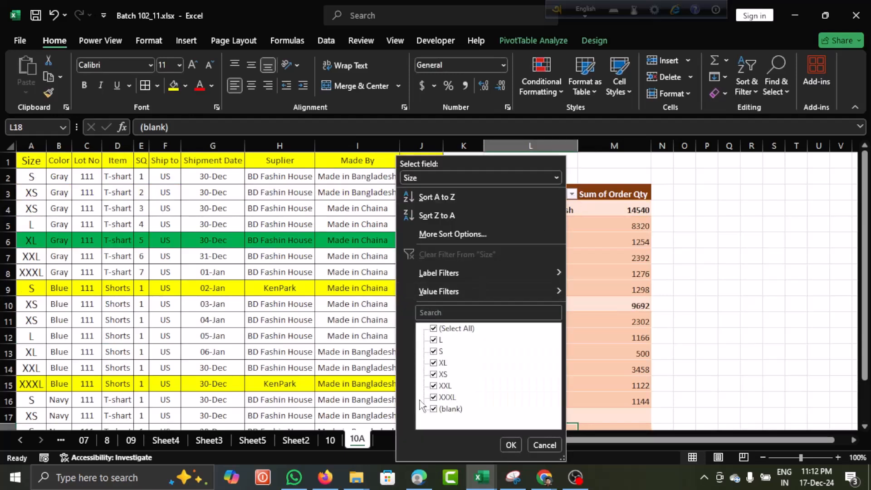
click(435, 409)
click(511, 444)
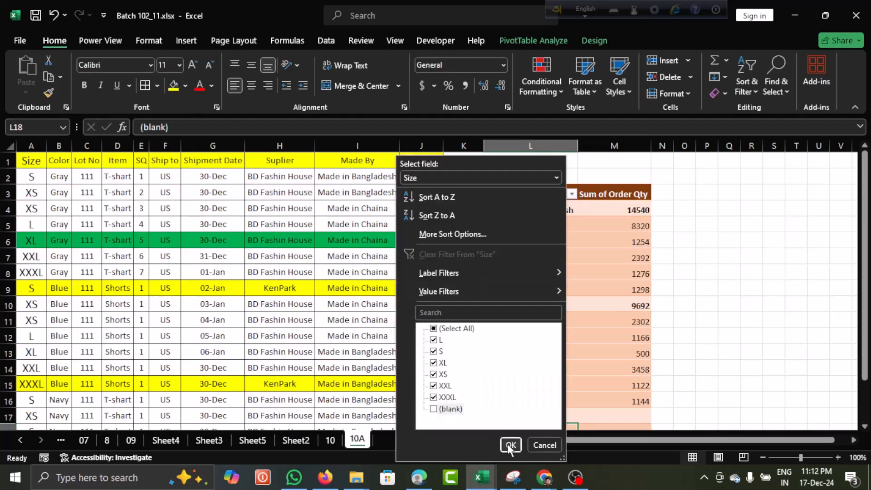
scroll(570, 368, down, 4)
scroll(570, 367, up, 2)
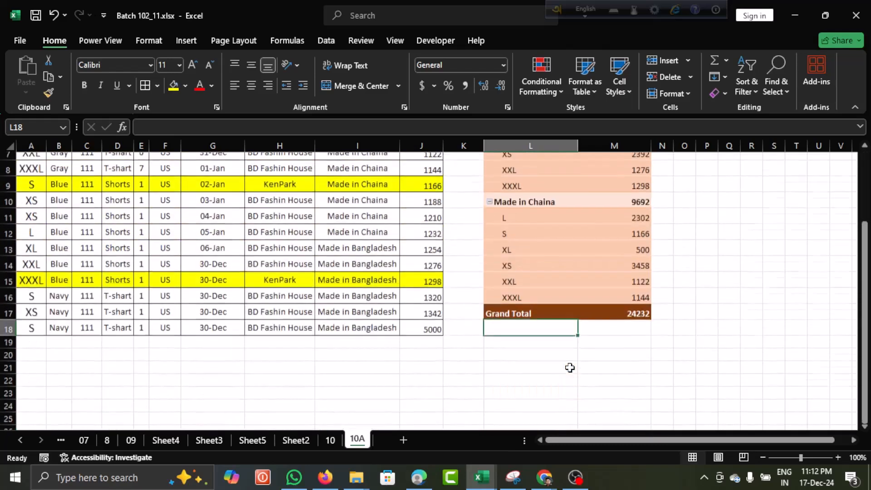
- Compare the PivotTable's size L total under Made in Chaina with the matching source record in row 12
click(568, 298)
click(568, 246)
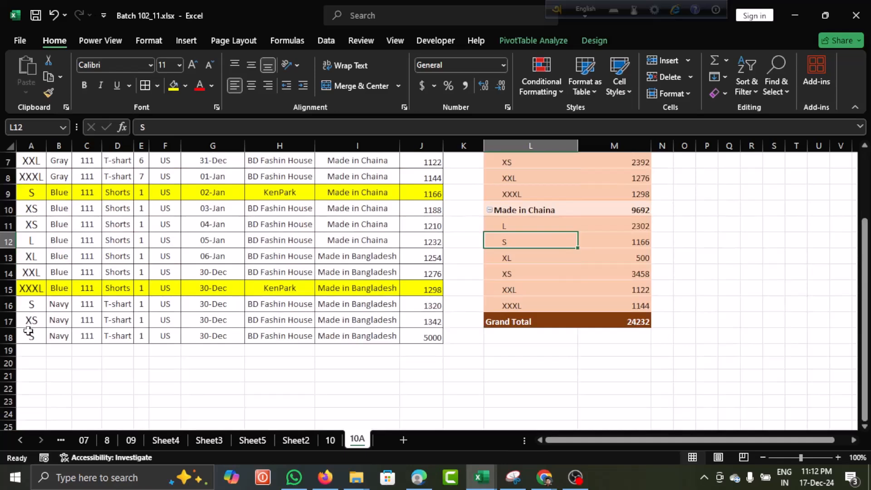
scroll(173, 251, up, 2)
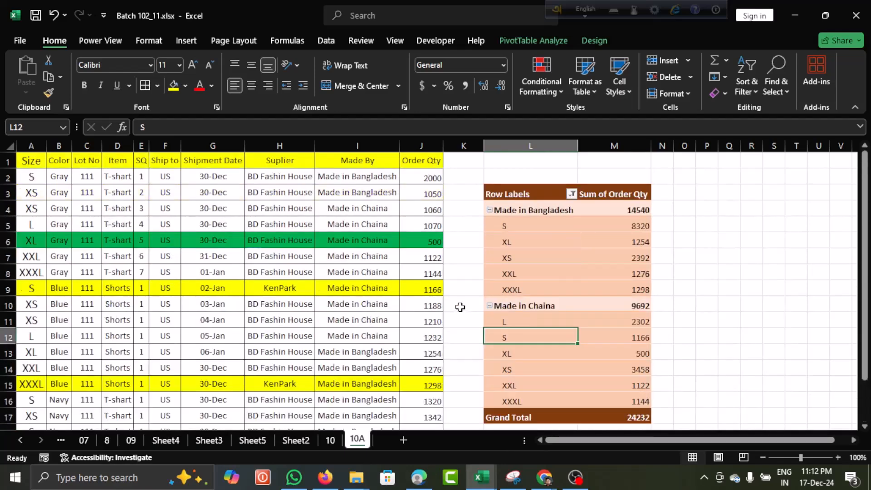
click(645, 335)
click(645, 319)
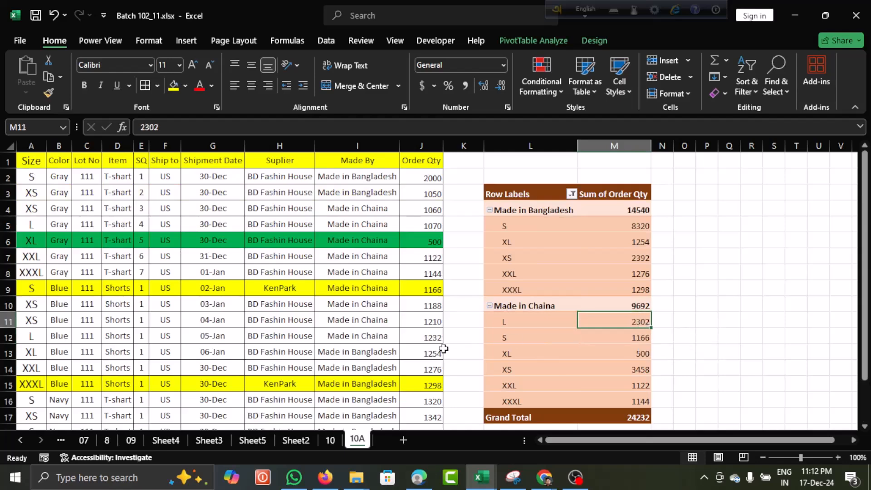
scroll(444, 348, down, 2)
drag(22, 241, 404, 232)
scroll(308, 215, up, 2)
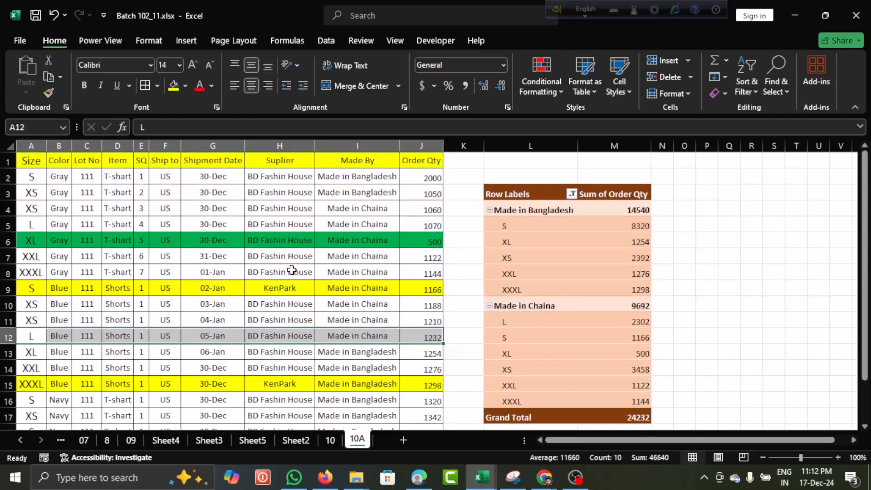
click(363, 309)
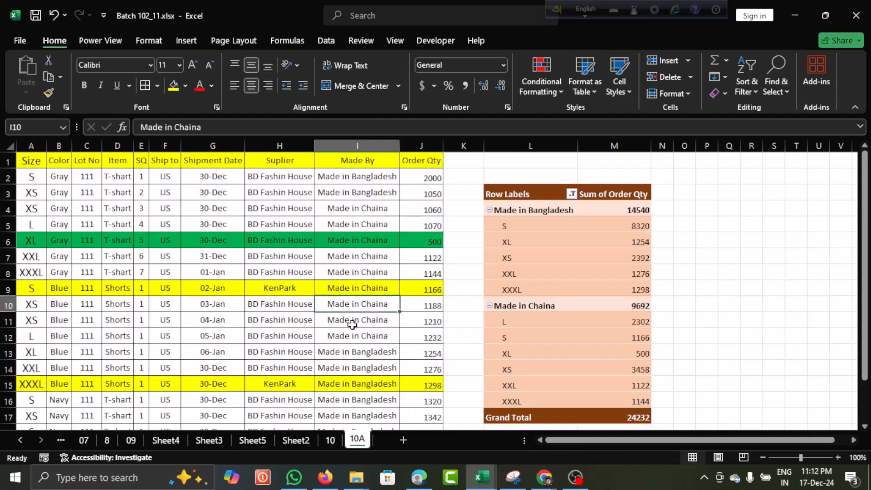
click(354, 323)
- Copy the size L record in A12:J12 to row 19 as a new source record
drag(43, 335, 411, 335)
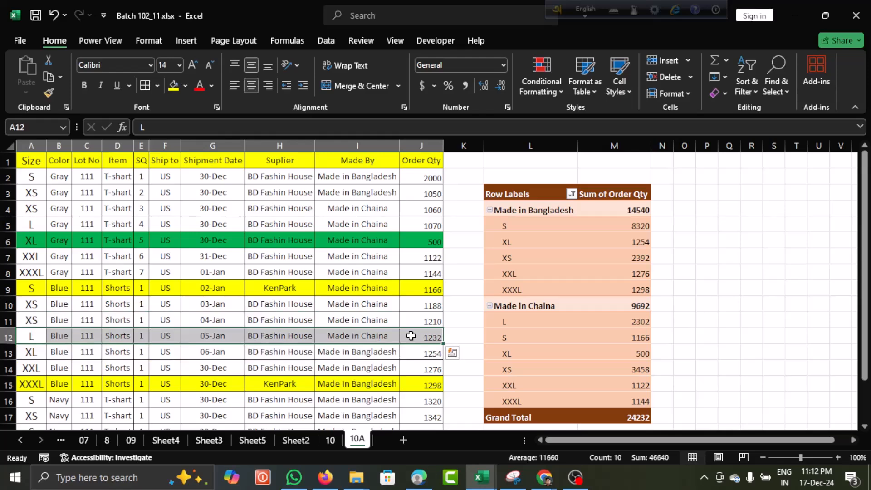
key(ctrl+c)
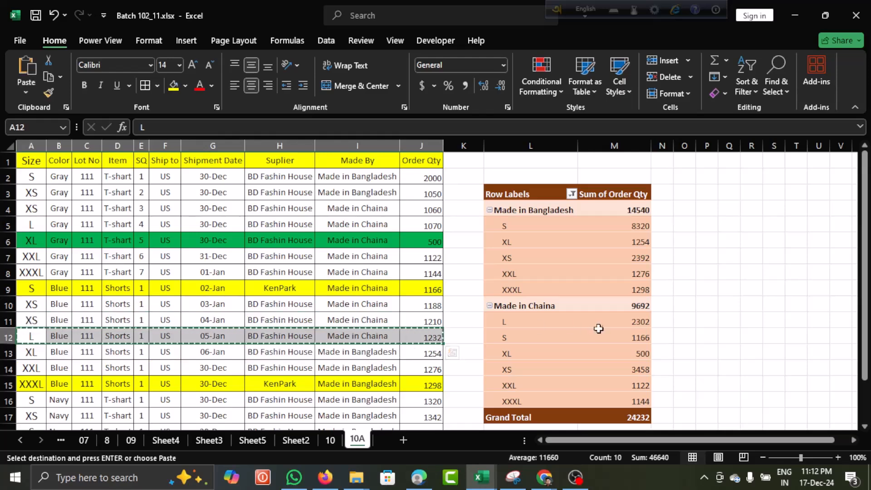
scroll(397, 333, down, 4)
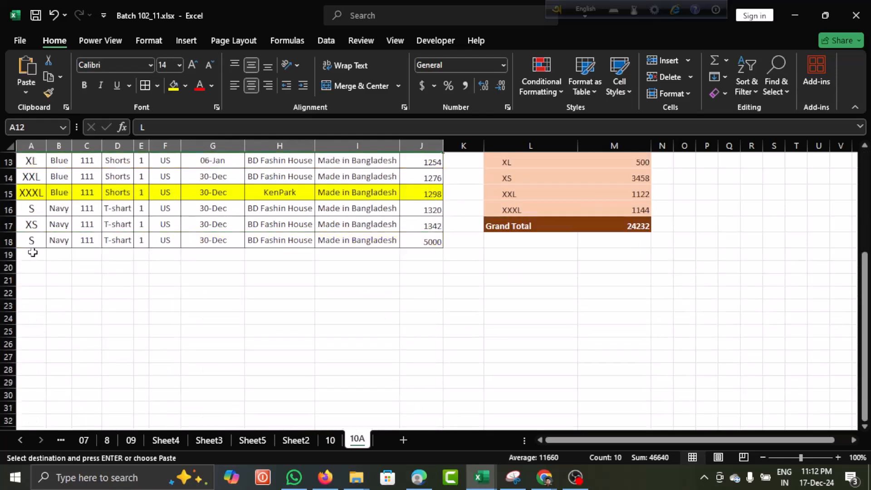
click(28, 252)
key(ctrl+v)
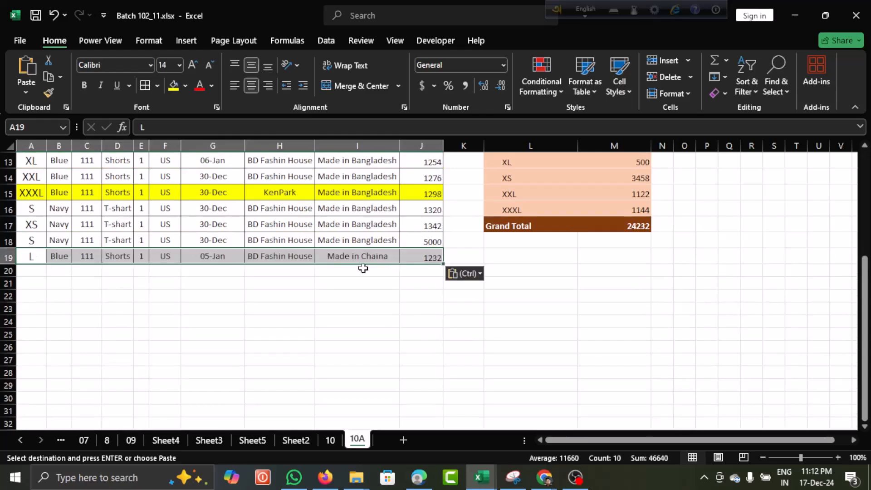
- Set the Order Qty of the new record, cell J19, to 5000
click(426, 257)
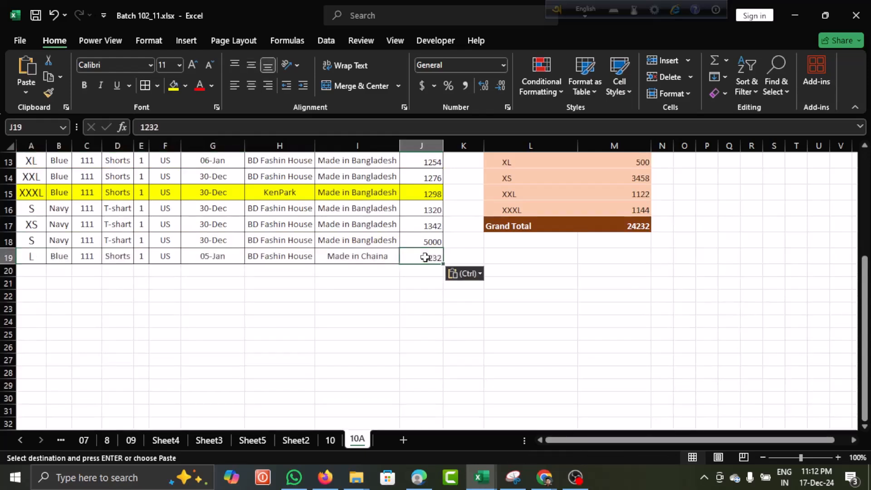
text(5000)
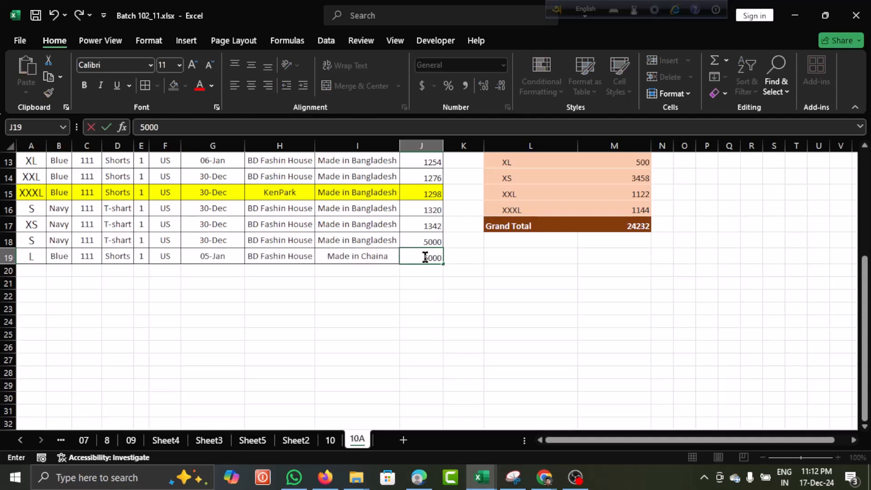
key(Return)
- Refresh the PivotTable and check its Made in Chaina size L total against the added source record
scroll(512, 259, up, 4)
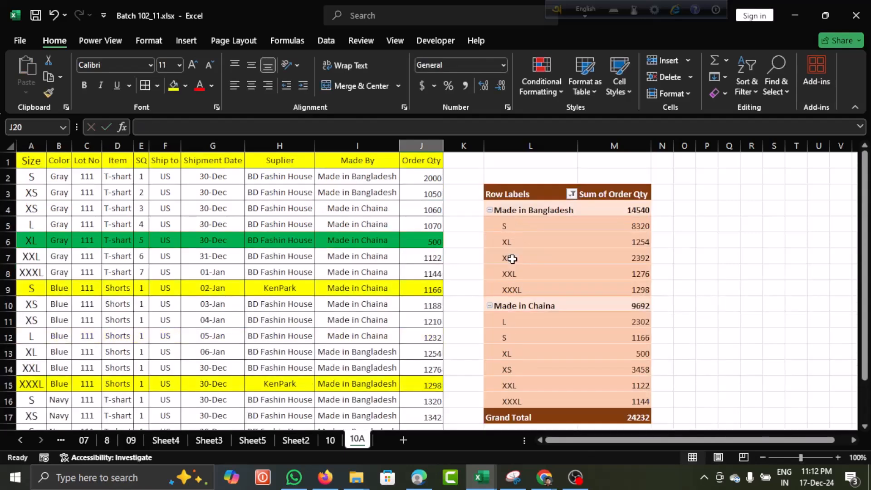
click(574, 262)
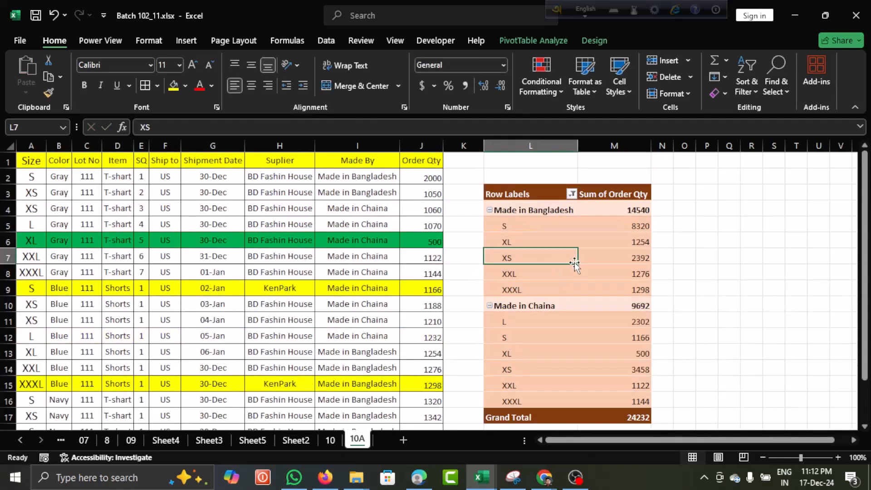
right_click(603, 249)
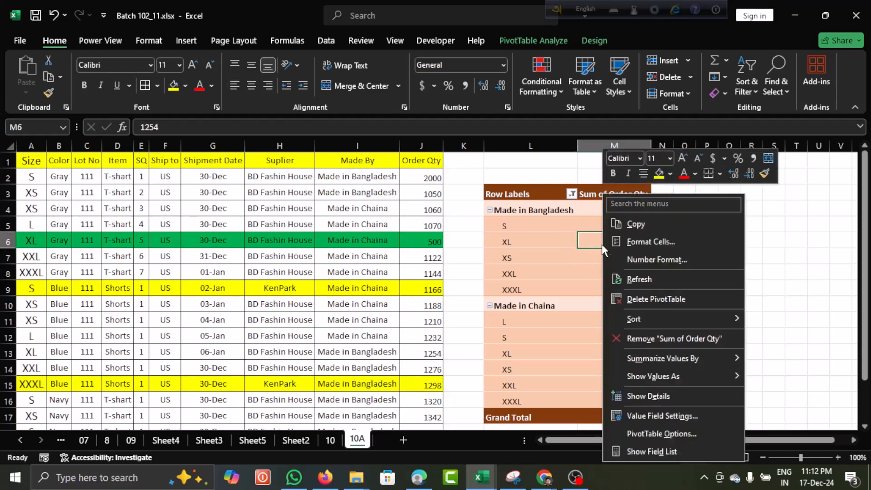
click(635, 280)
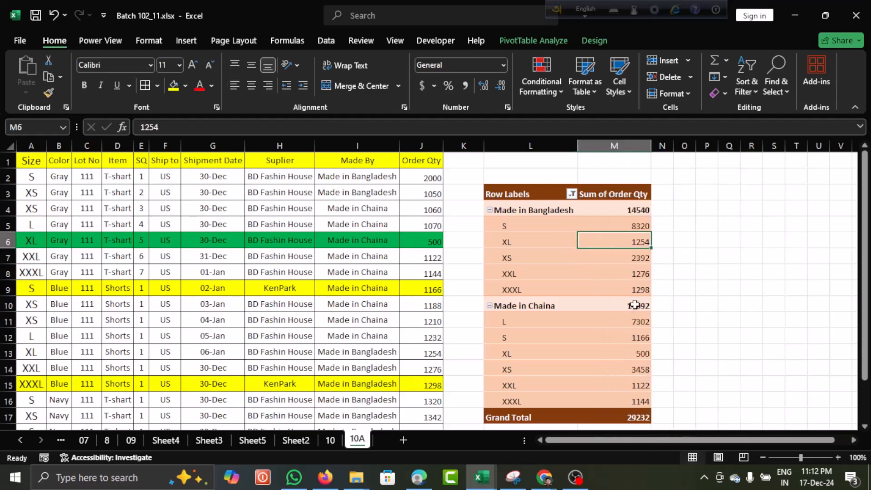
click(640, 322)
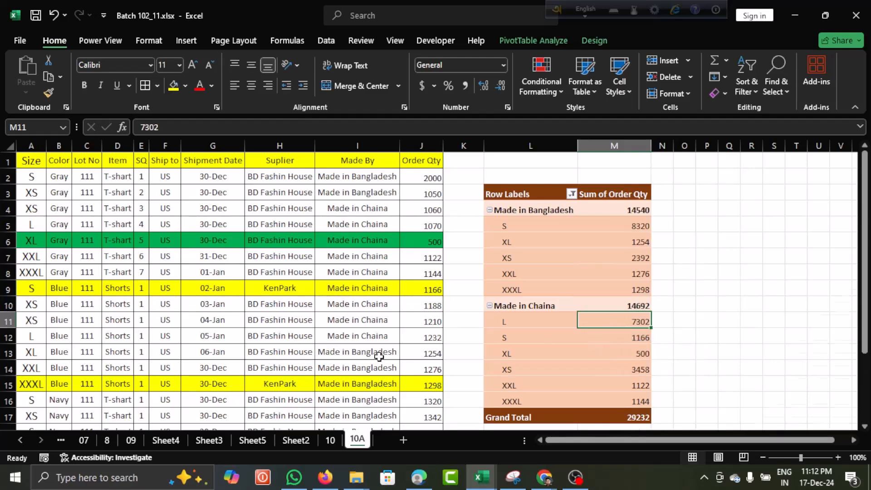
scroll(380, 354, down, 4)
click(266, 303)
scroll(272, 300, up, 4)
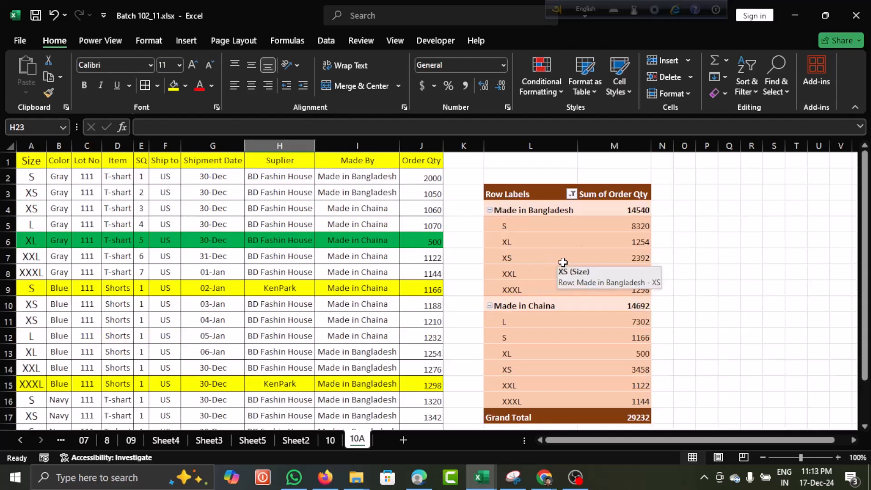
- Duplicate the size L record in A19:J19 into row 20
scroll(315, 317, down, 3)
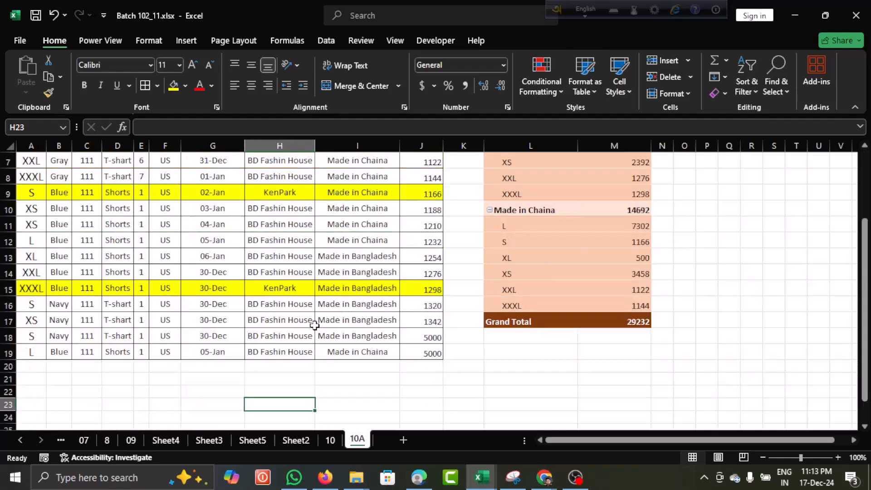
click(27, 319)
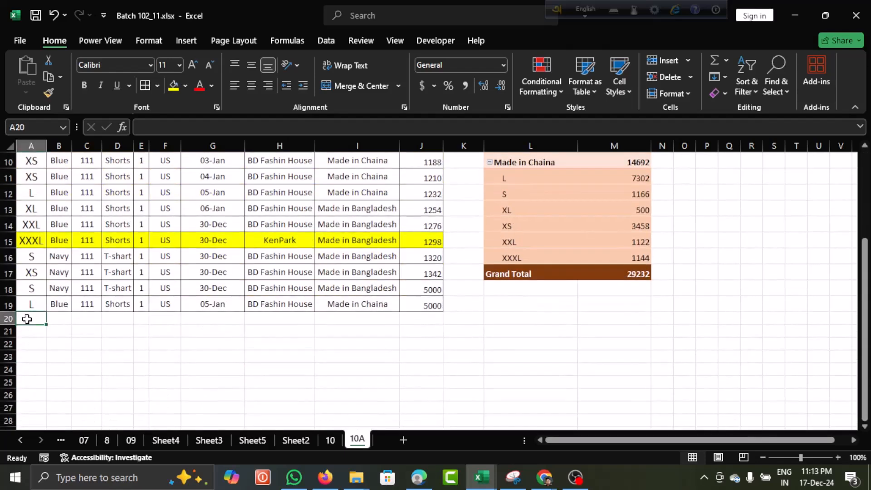
drag(31, 304, 413, 305)
key(ctrl+c)
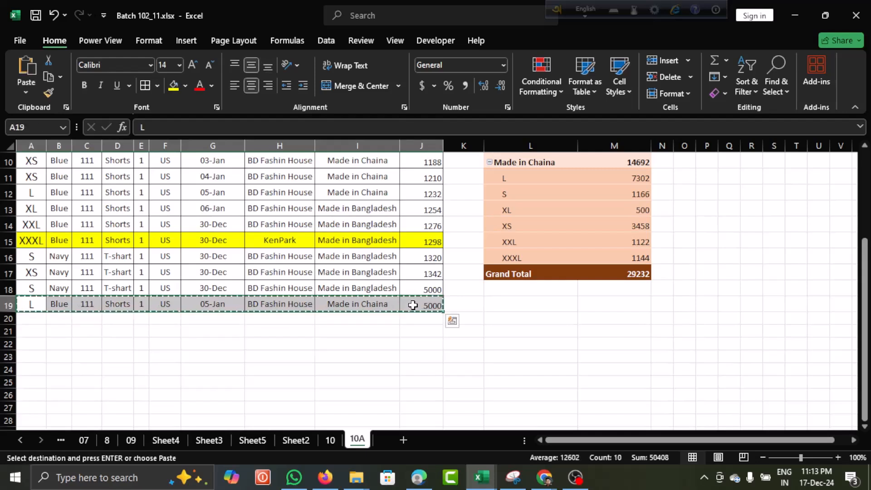
click(38, 321)
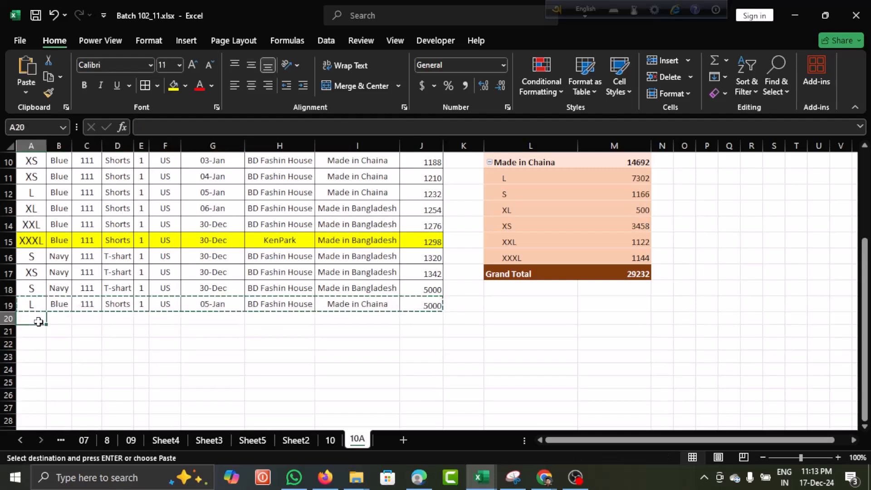
key(ctrl+v)
- Change the Made By value of the duplicated record, cell I20, to UK
click(339, 316)
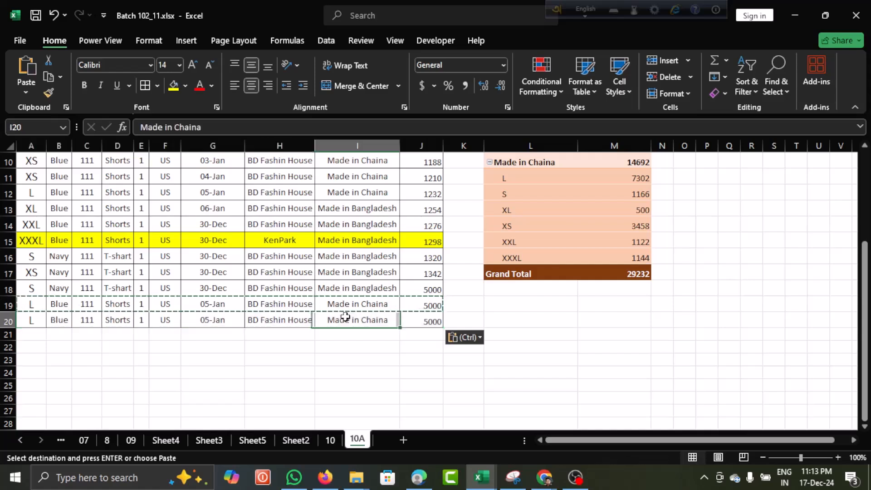
text(UK)
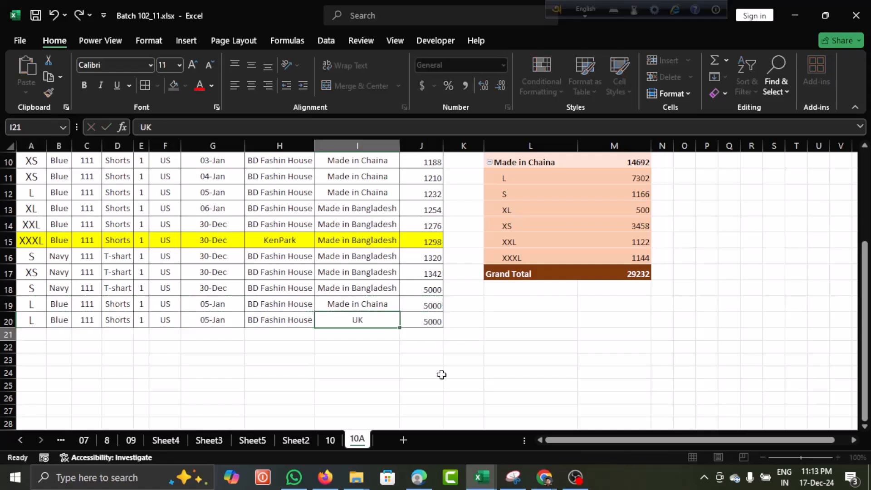
key(Return)
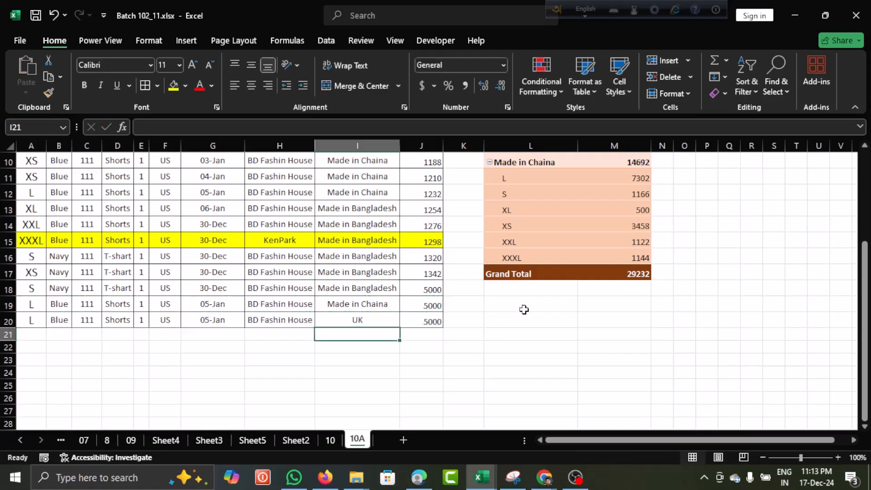
- Exclude the (blank) item in the PivotTable's Made By filter and refresh the PivotTable
scroll(527, 290, up, 3)
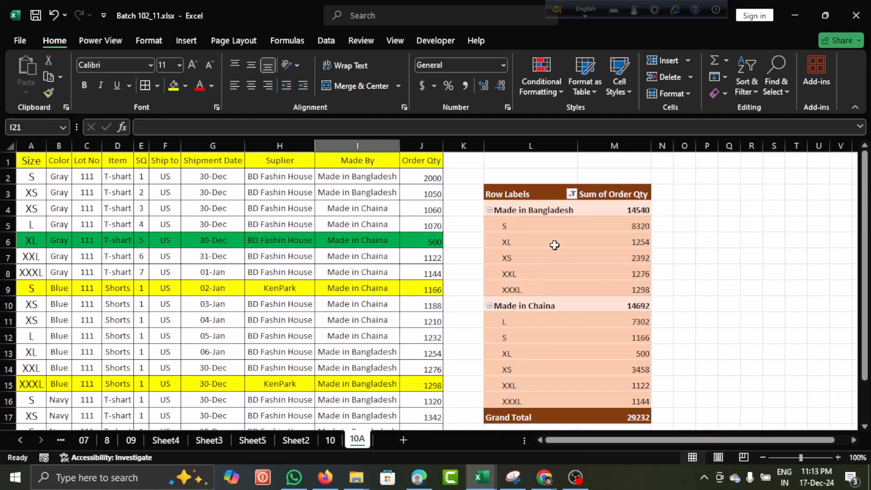
click(572, 194)
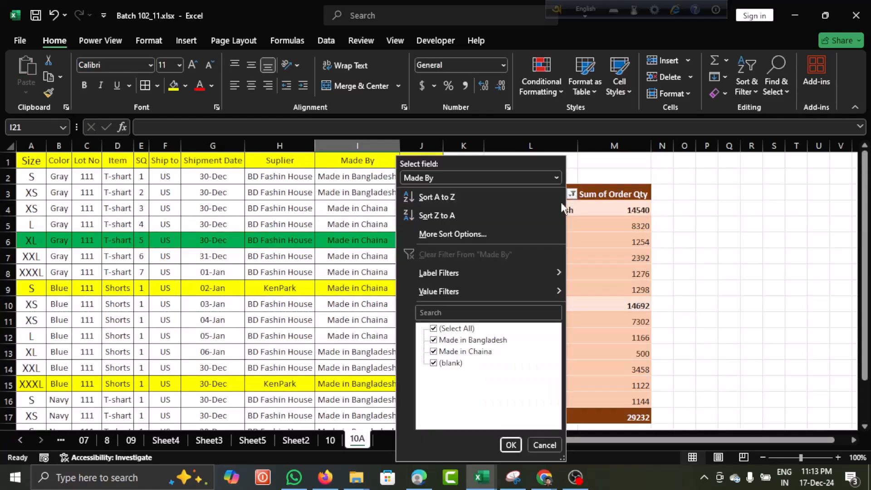
click(437, 365)
click(511, 445)
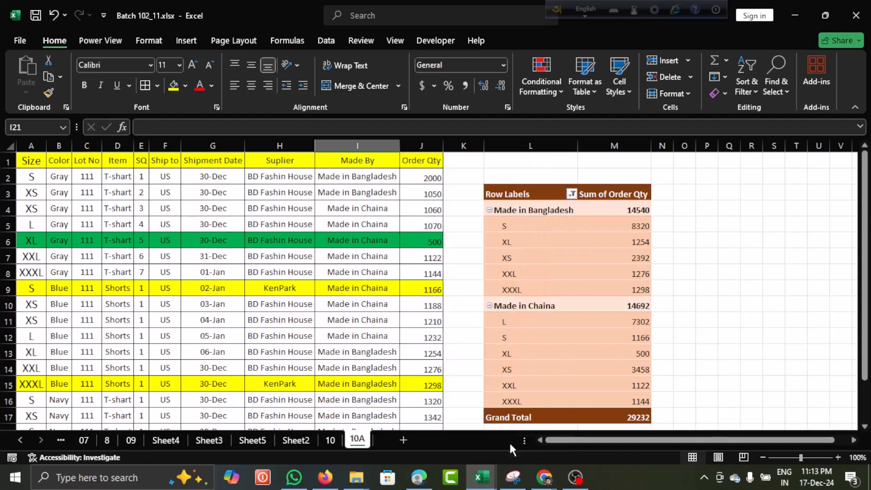
right_click(549, 268)
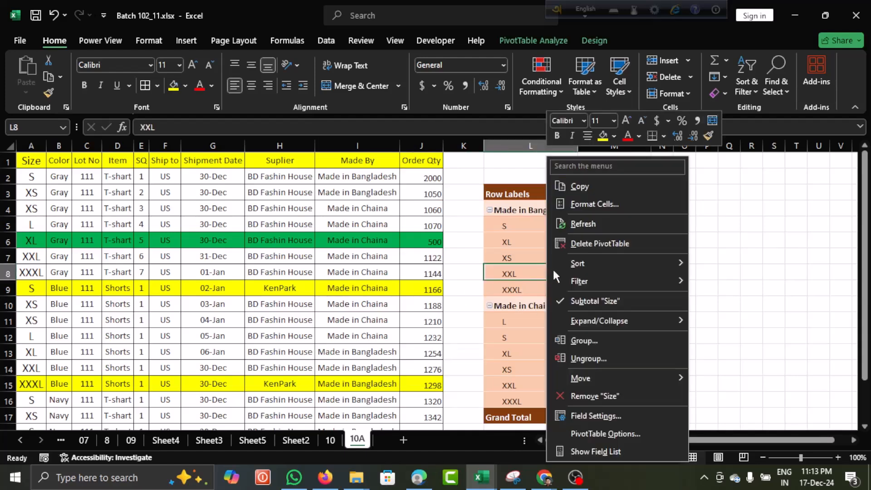
click(581, 225)
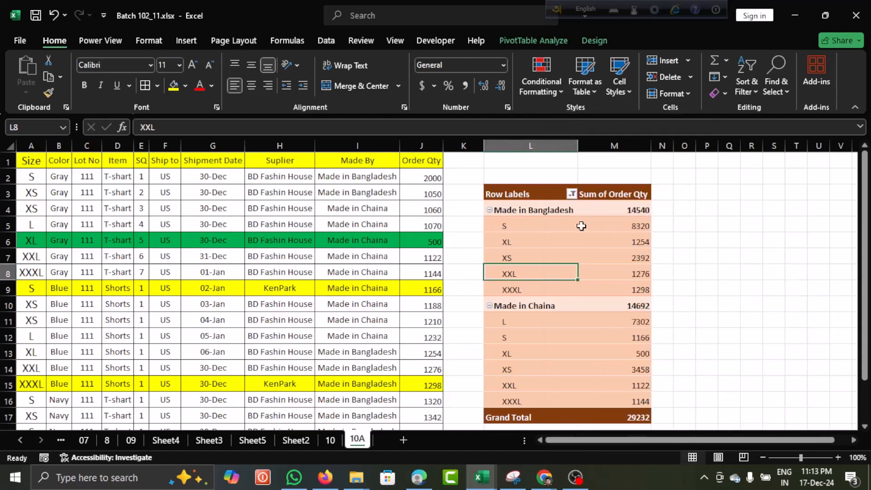
- Include all items, including (blank), in the PivotTable's Size filter and refresh the PivotTable
click(572, 195)
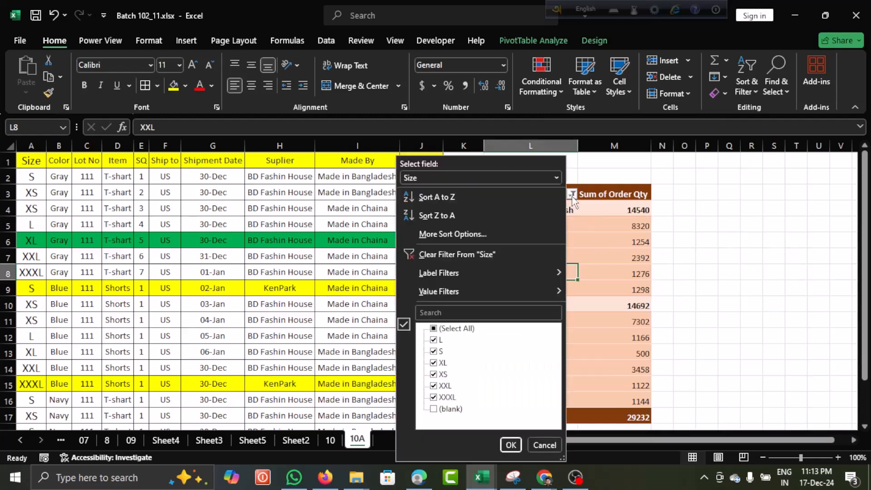
click(434, 329)
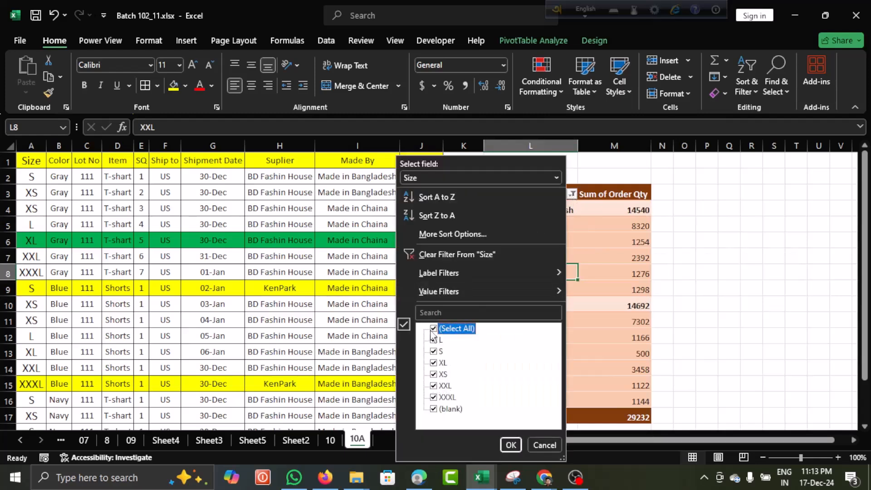
click(510, 445)
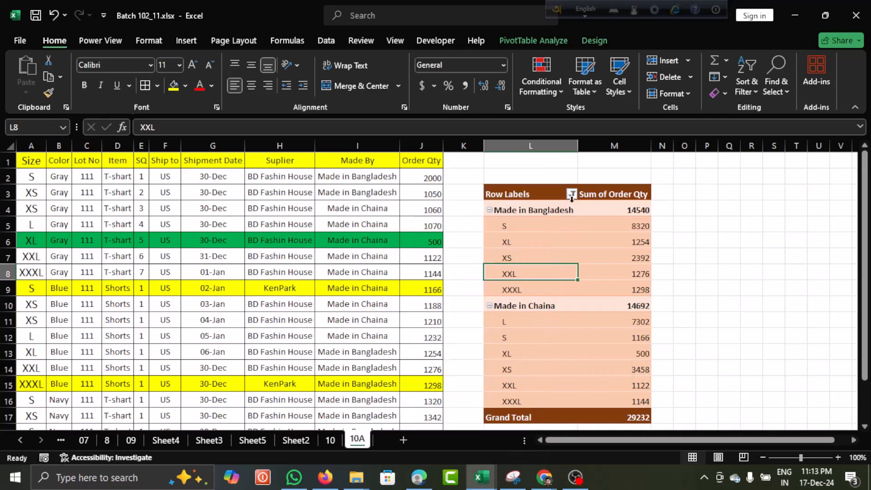
right_click(551, 225)
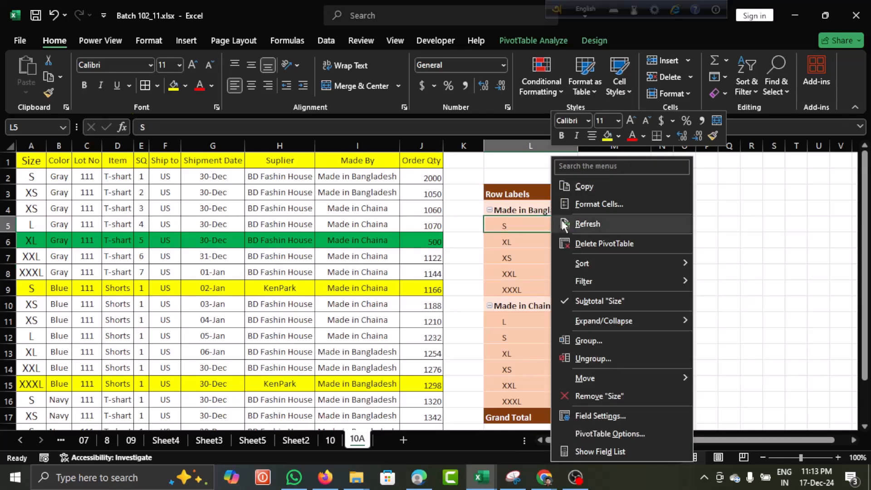
click(570, 222)
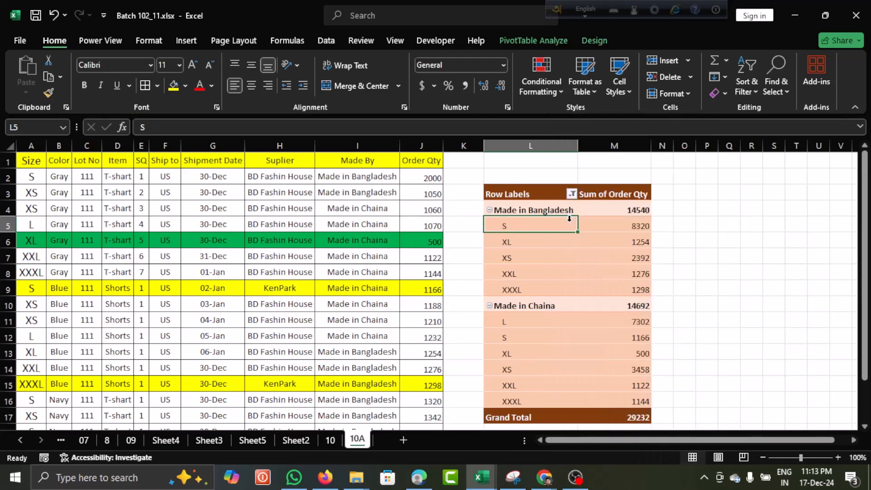
- Inspect the item list of the PivotTable's Size filter without changing it
click(571, 200)
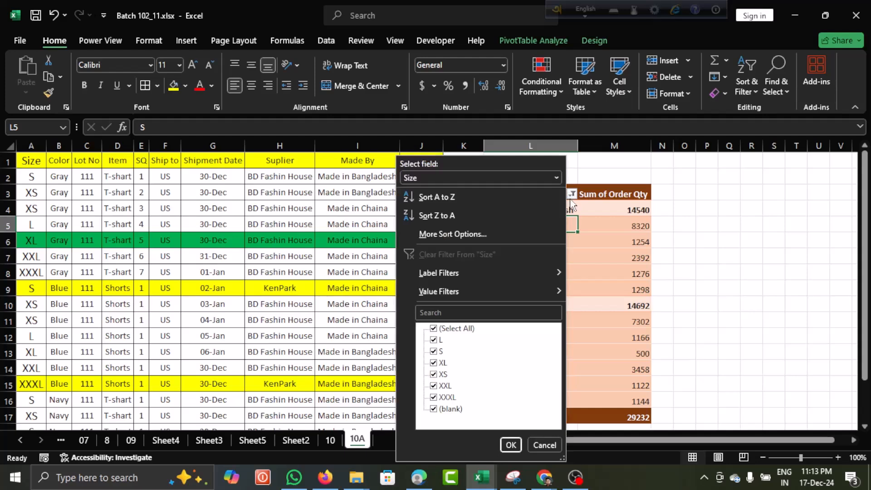
click(573, 205)
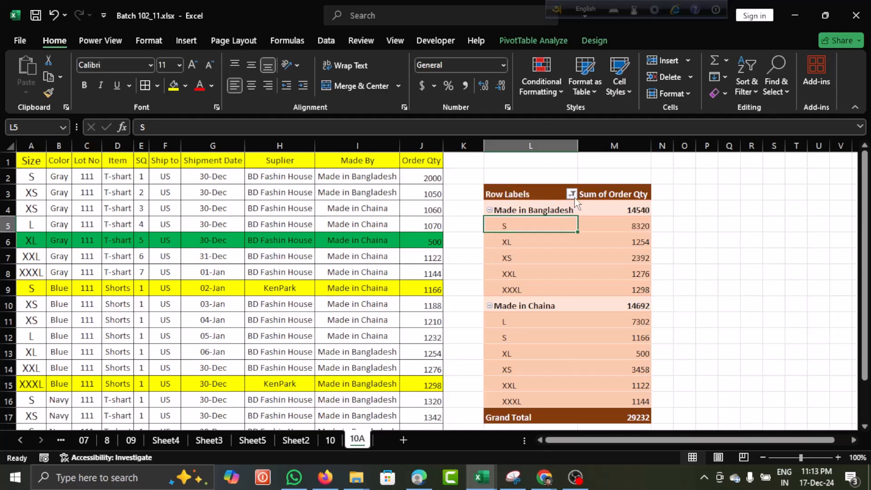
click(572, 194)
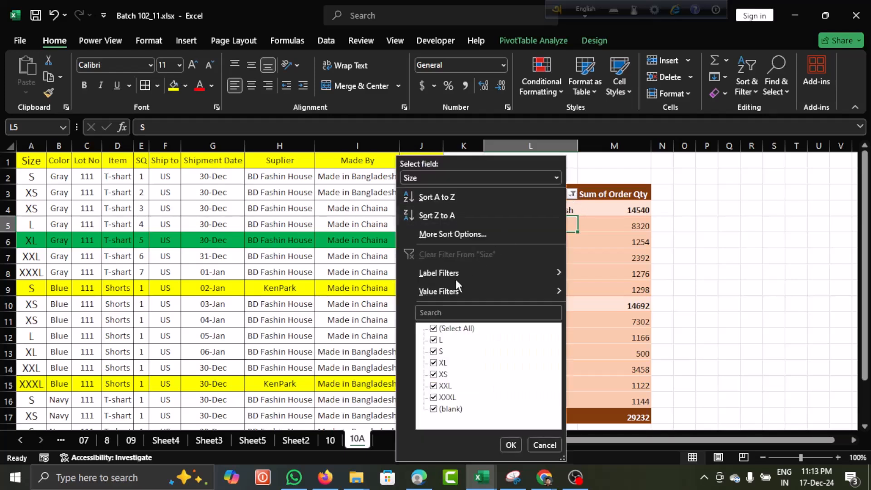
click(668, 277)
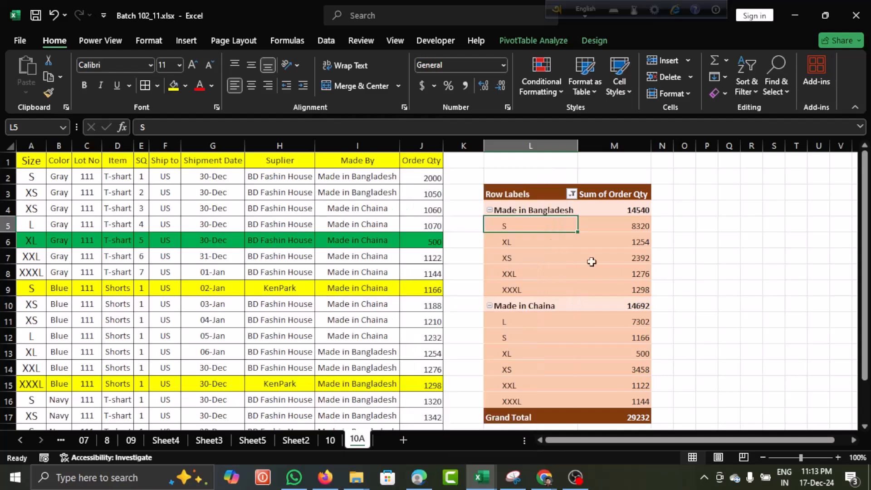
- Refresh the PivotTable from the Made in Bangladesh group and check the source records for the added UK row
right_click(512, 212)
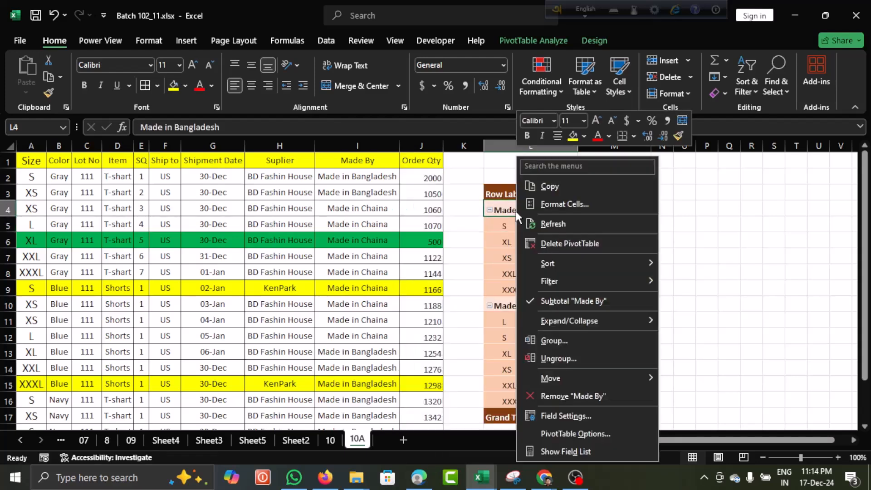
click(544, 224)
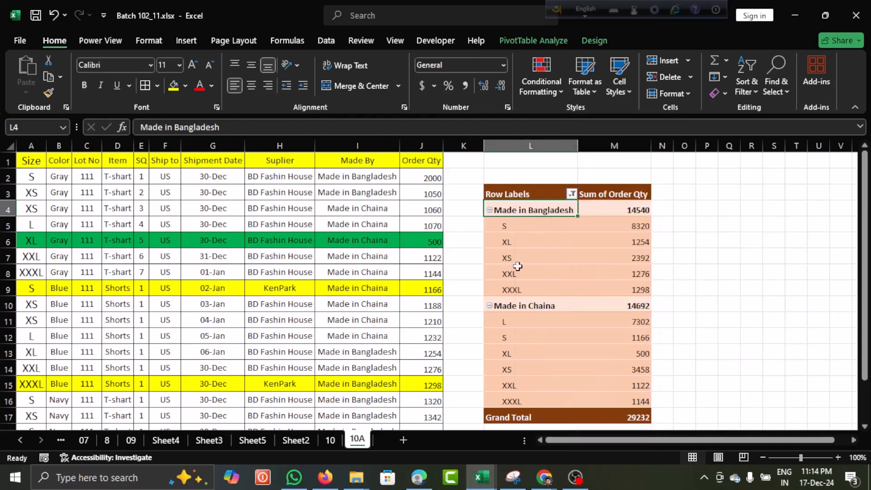
scroll(322, 319, down, 4)
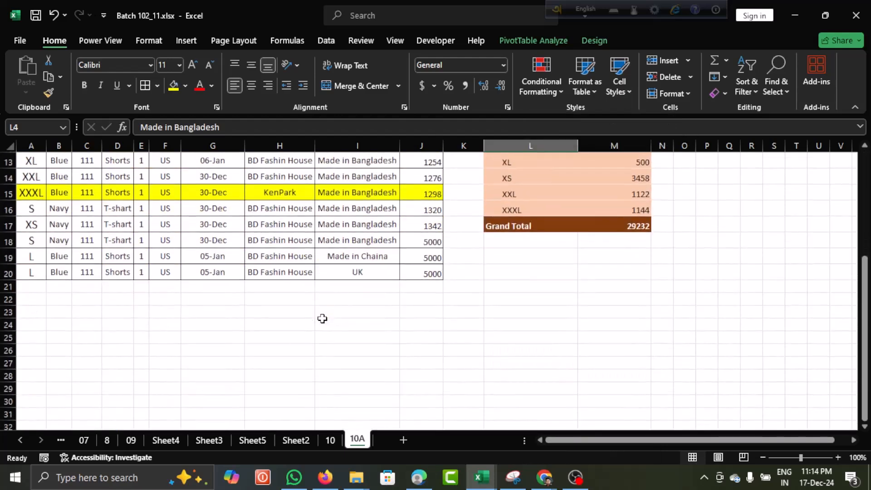
scroll(322, 319, up, 4)
click(543, 276)
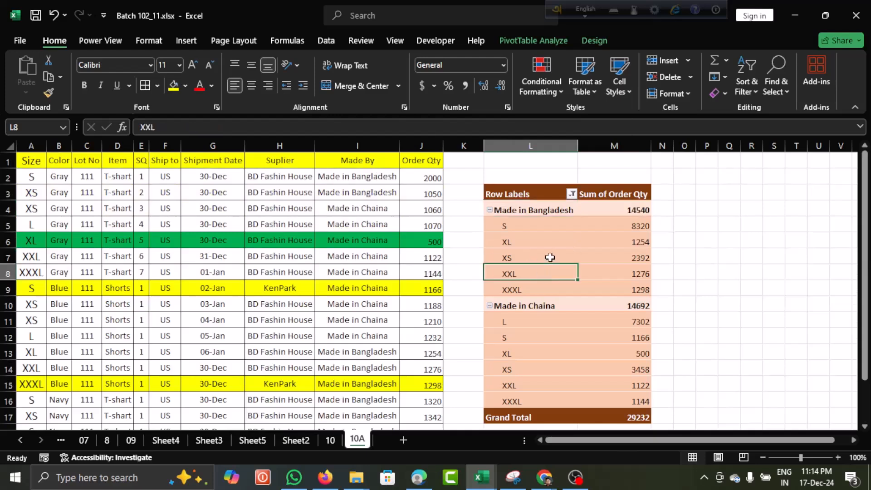
click(551, 250)
click(602, 271)
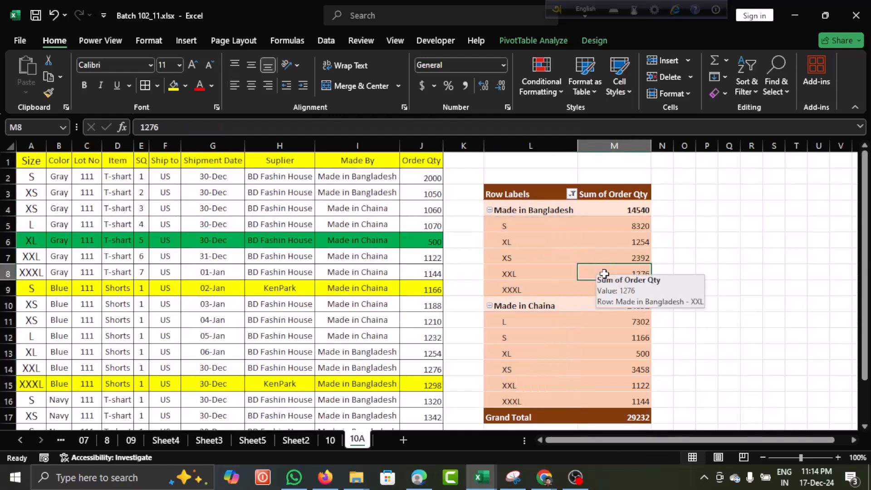
- Show the PivotTable field list and examine which fields are placed in its Rows and Values areas
right_click(585, 275)
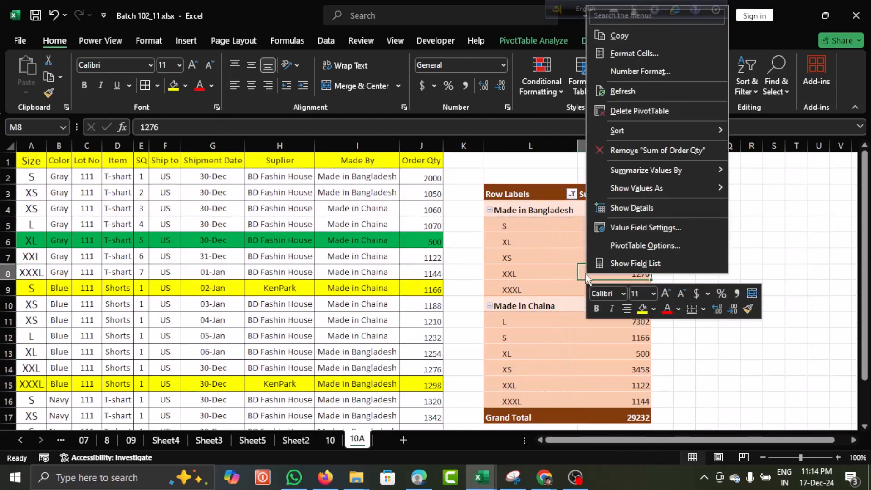
click(617, 262)
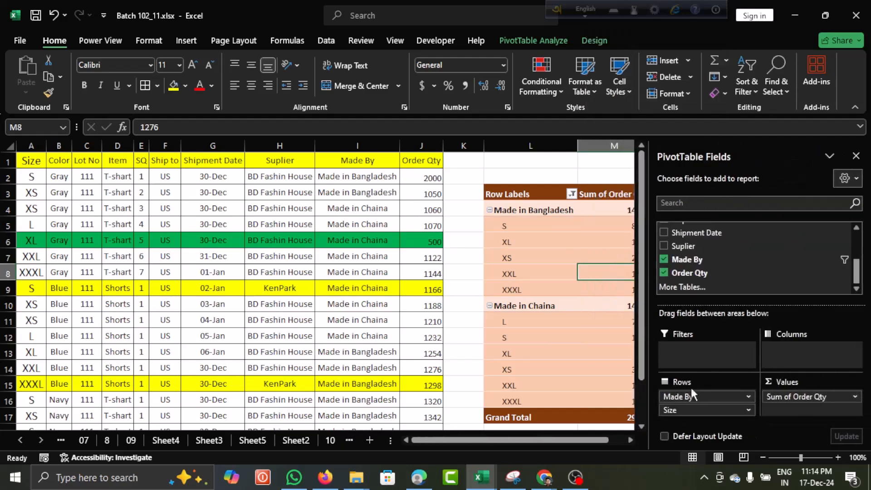
mouse_move(694, 397)
mouse_down()
mouse_move(725, 279)
mouse_move(703, 272)
mouse_move(694, 402)
mouse_move(693, 393)
mouse_up()
scroll(602, 371, right, 3)
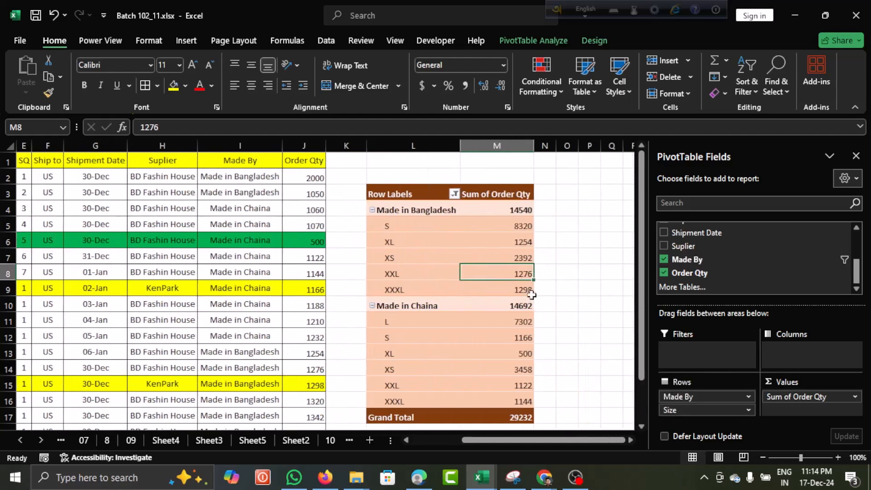
- Include UK in the PivotTable's Made By filter and close the PivotTable field list
click(455, 194)
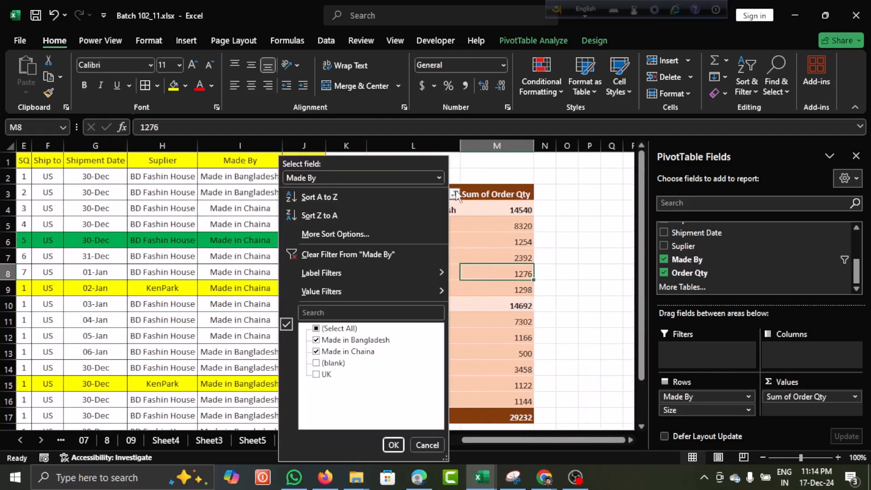
click(316, 376)
click(393, 445)
scroll(422, 353, down, 4)
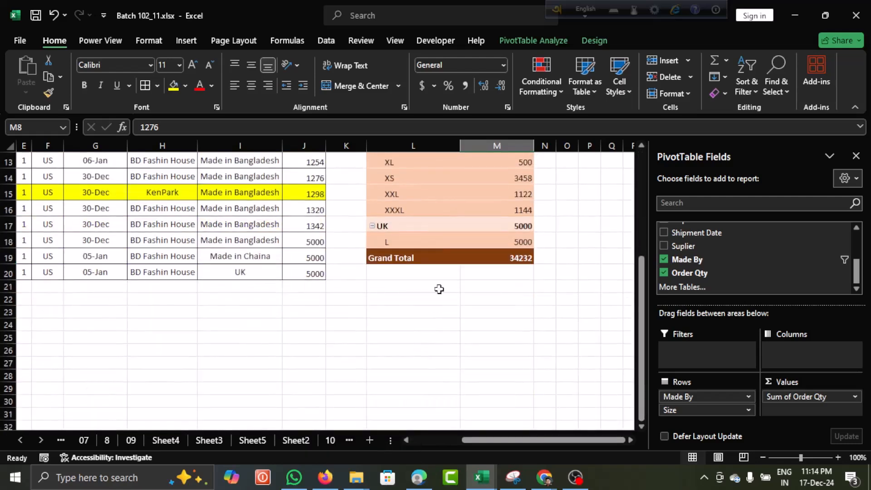
click(439, 245)
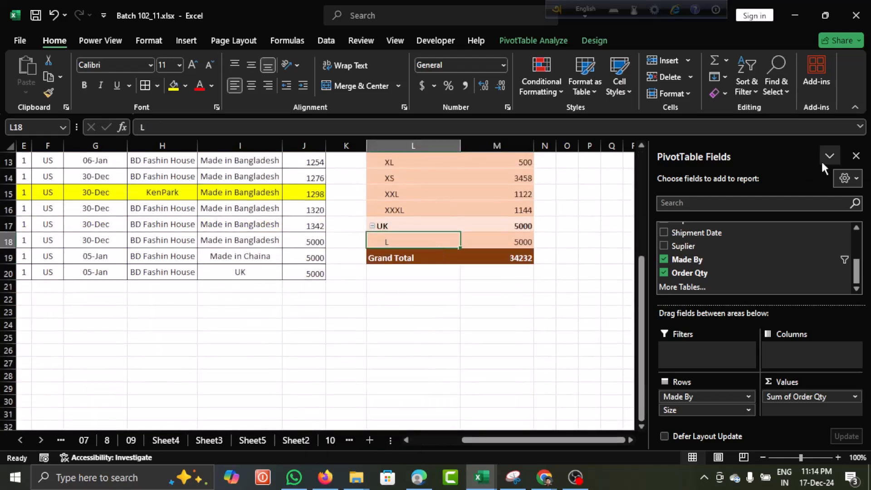
click(857, 156)
scroll(516, 293, up, 4)
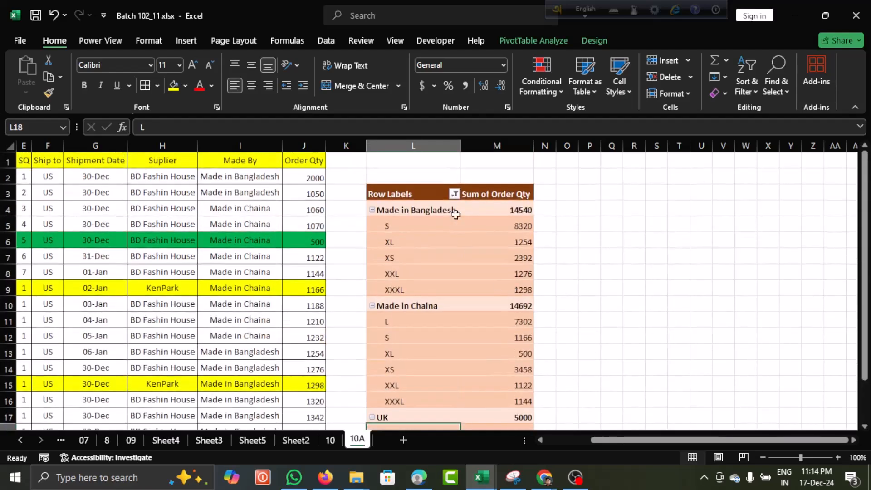
- Compare the filter items offered for a selected size label with those for the Made in Bangladesh label, leaving both filters unchanged
click(455, 194)
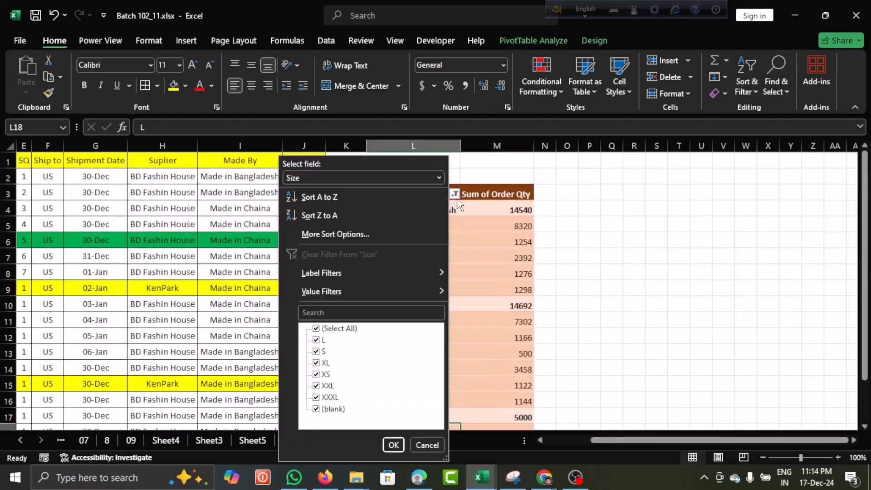
click(454, 194)
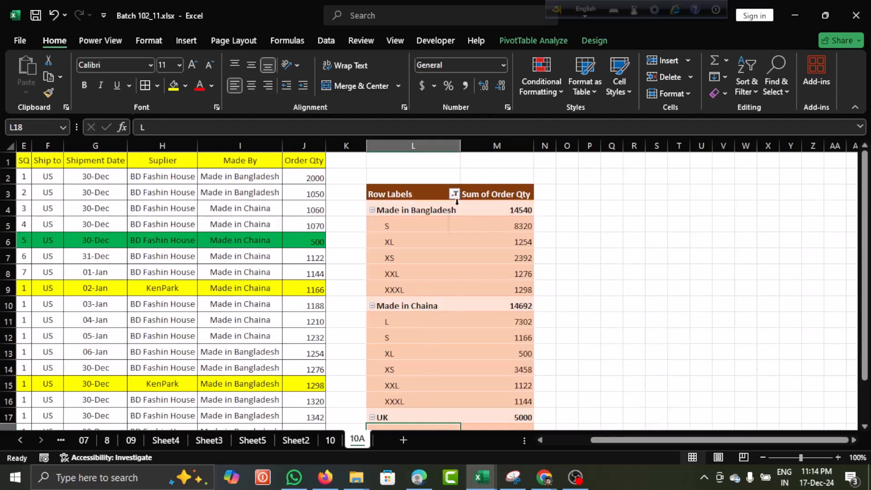
click(426, 208)
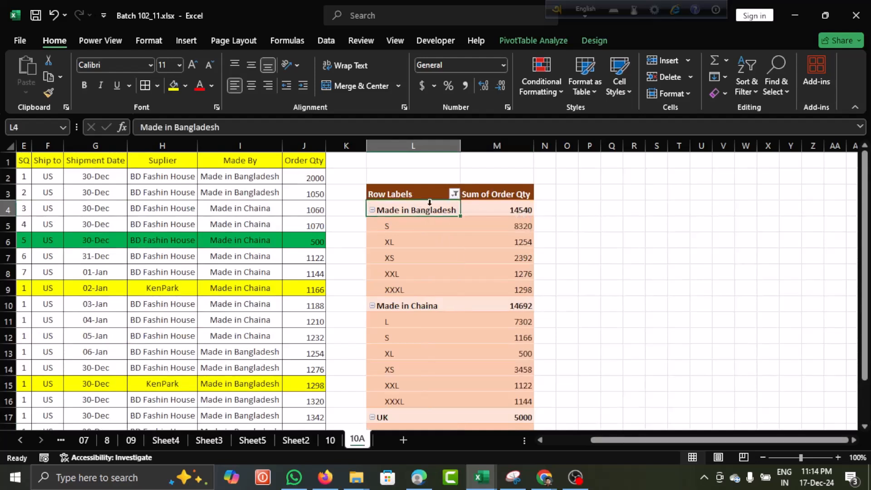
click(454, 194)
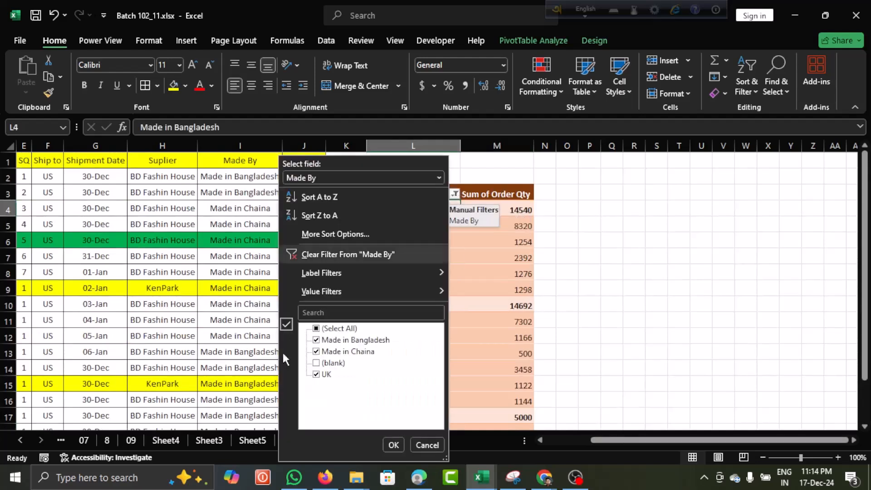
click(393, 445)
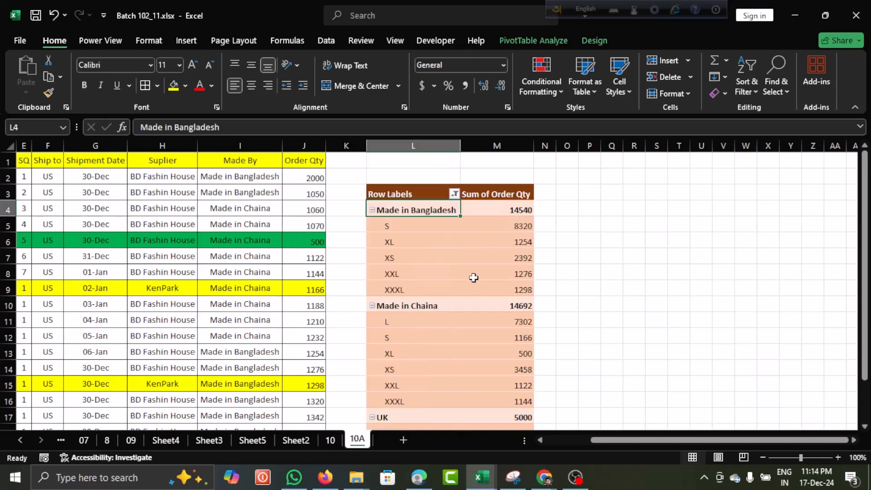
click(381, 256)
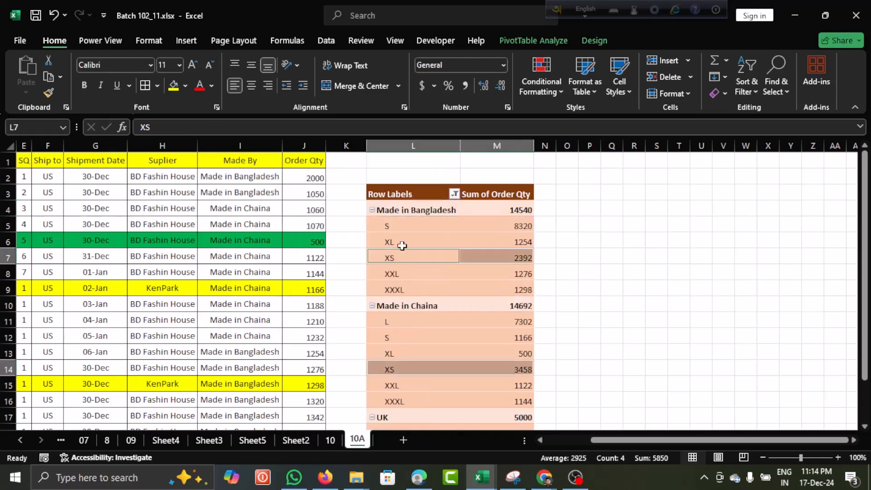
click(454, 194)
click(393, 444)
click(440, 211)
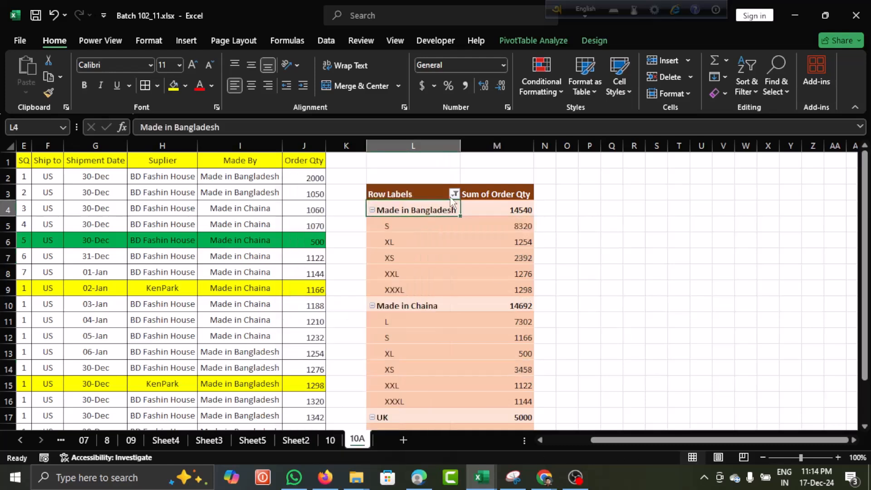
click(455, 195)
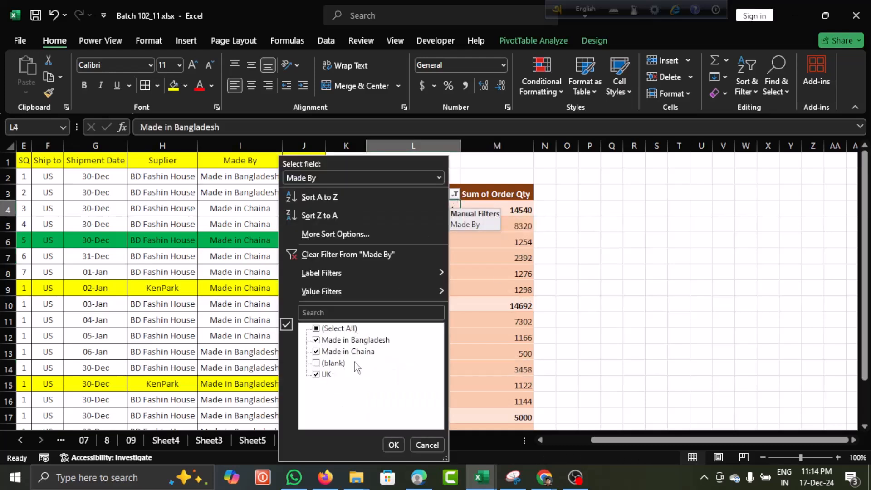
click(564, 249)
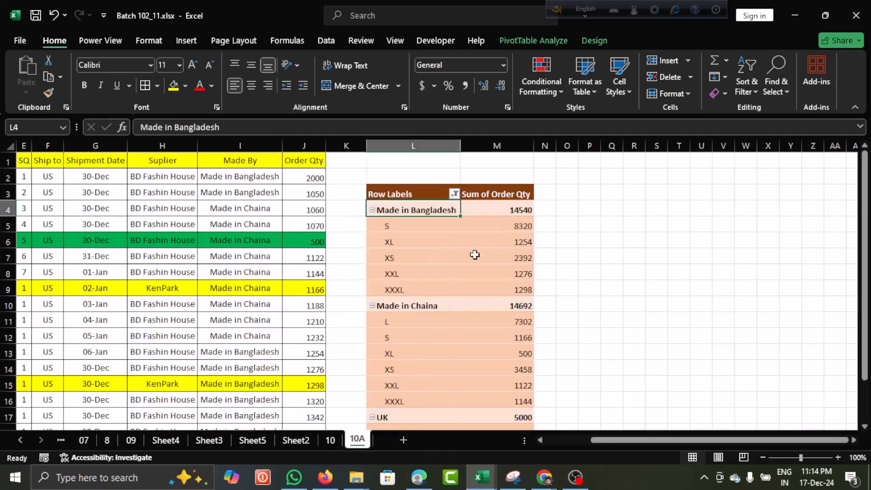
- Examine the PivotTable's UK group and Grand Total against the source records down to row 20
scroll(475, 255, down, 3)
scroll(475, 255, down, 2)
scroll(474, 255, up, 4)
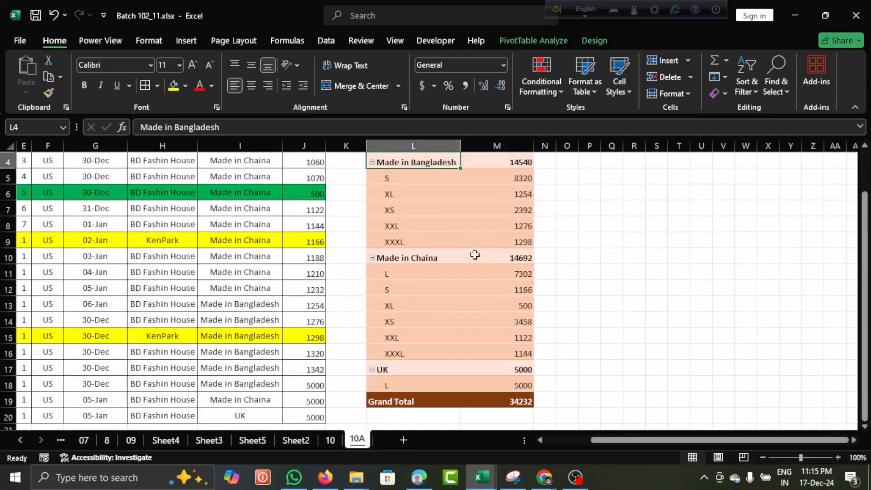
scroll(475, 255, up, 1)
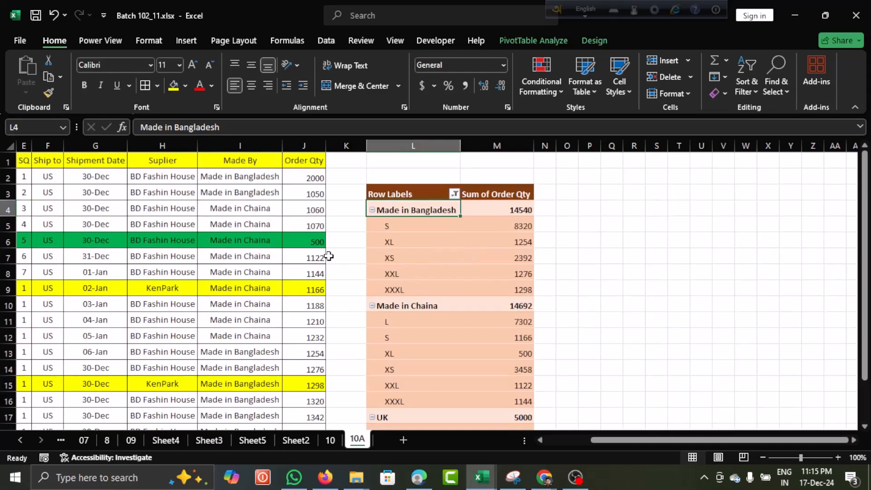
scroll(329, 256, left, 2)
scroll(329, 256, left, 1)
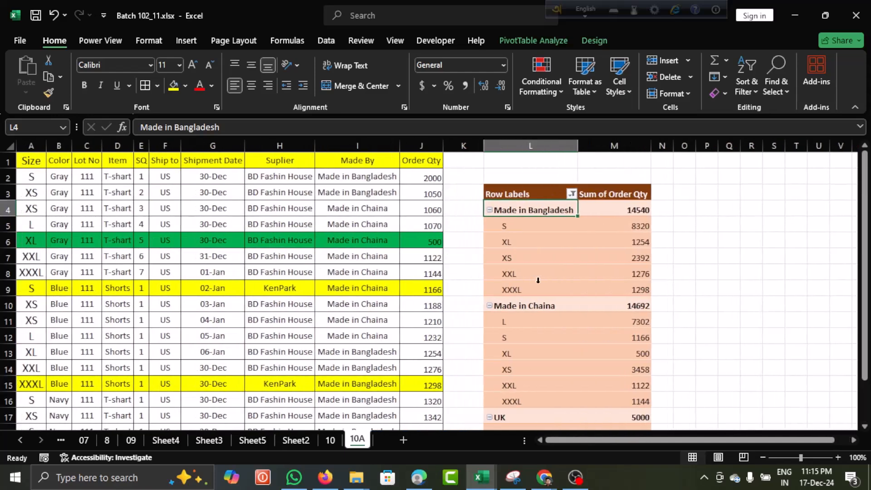
scroll(534, 280, down, 2)
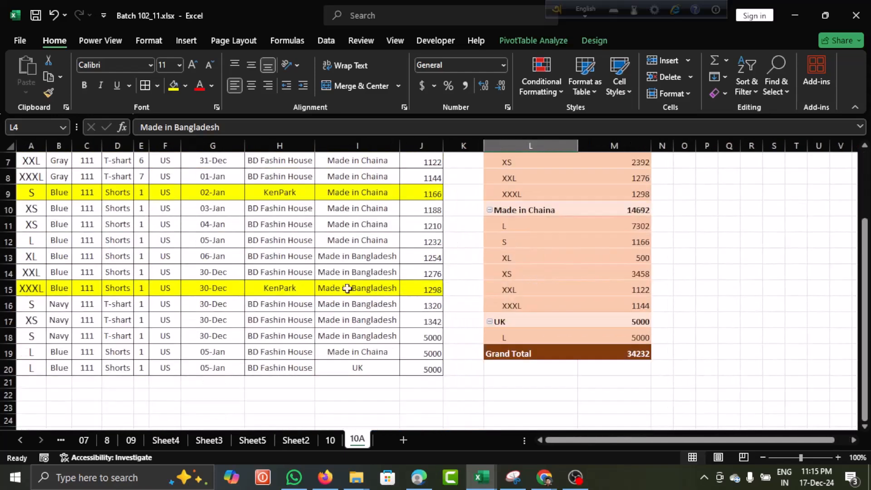
scroll(552, 279, up, 2)
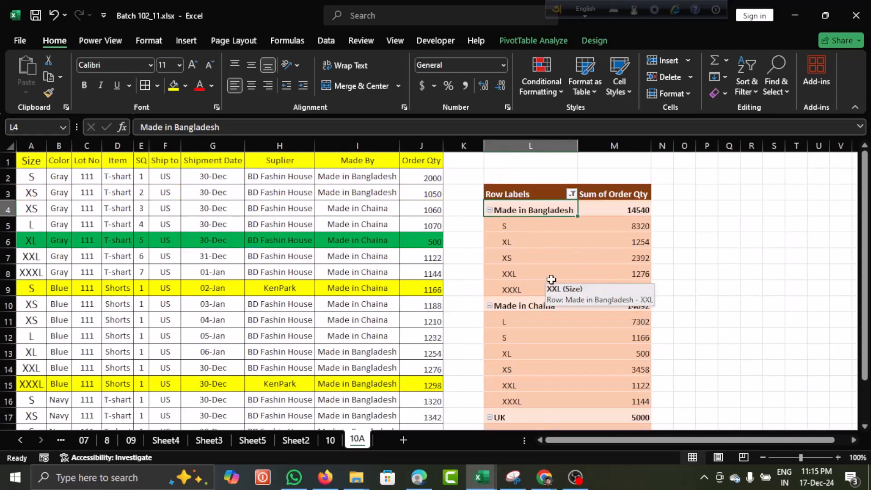
click(551, 257)
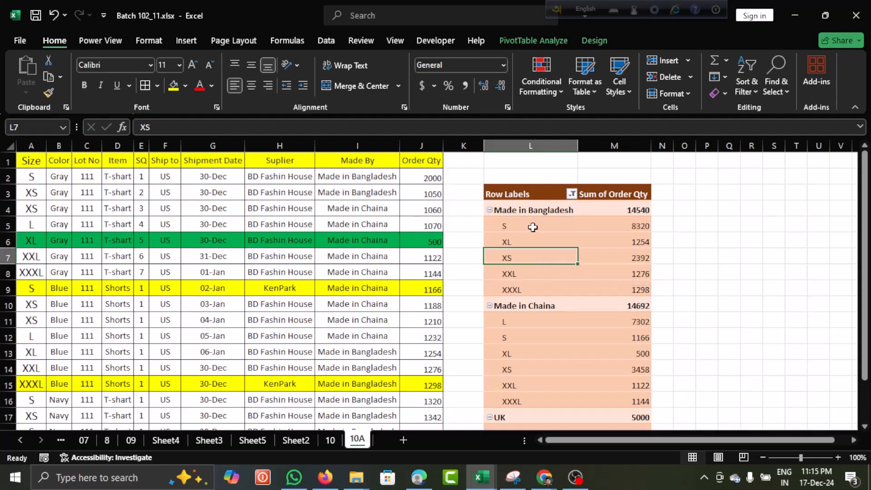
click(568, 227)
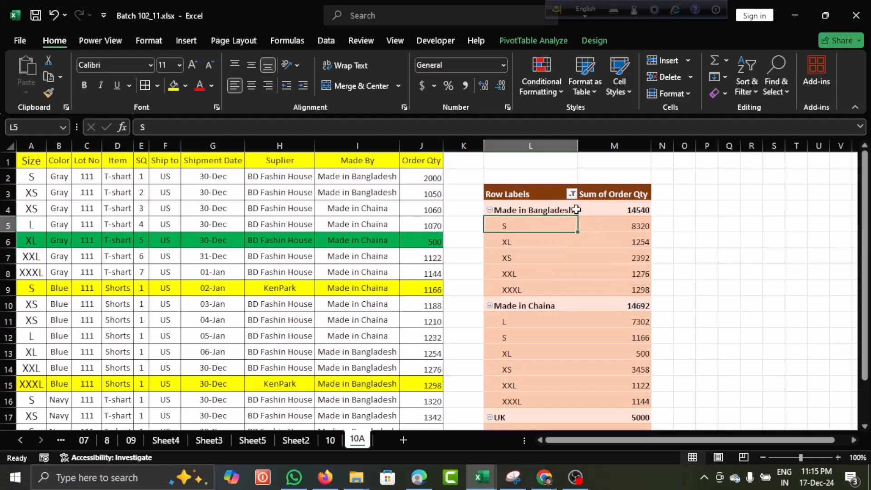
click(576, 210)
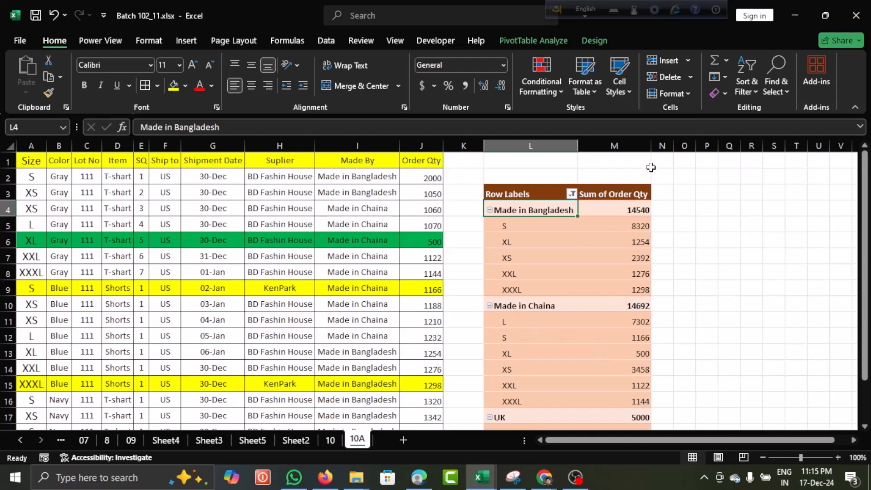
click(661, 190)
drag(661, 190, 762, 188)
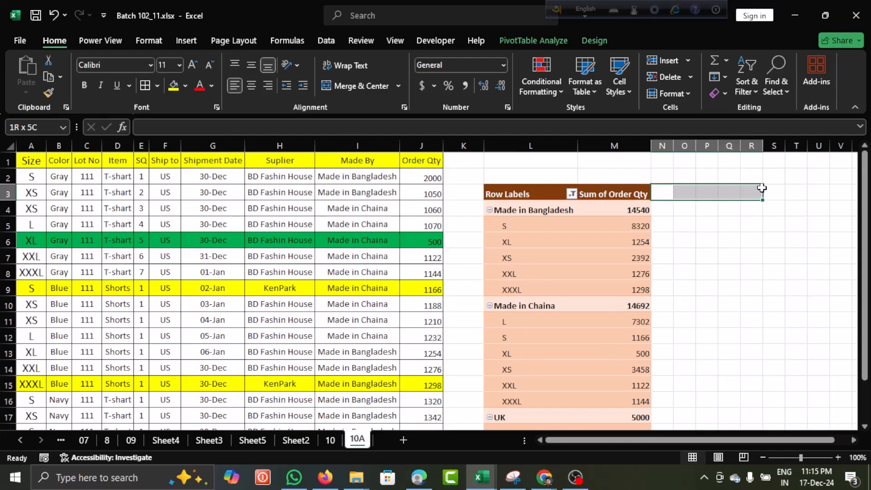
click(574, 254)
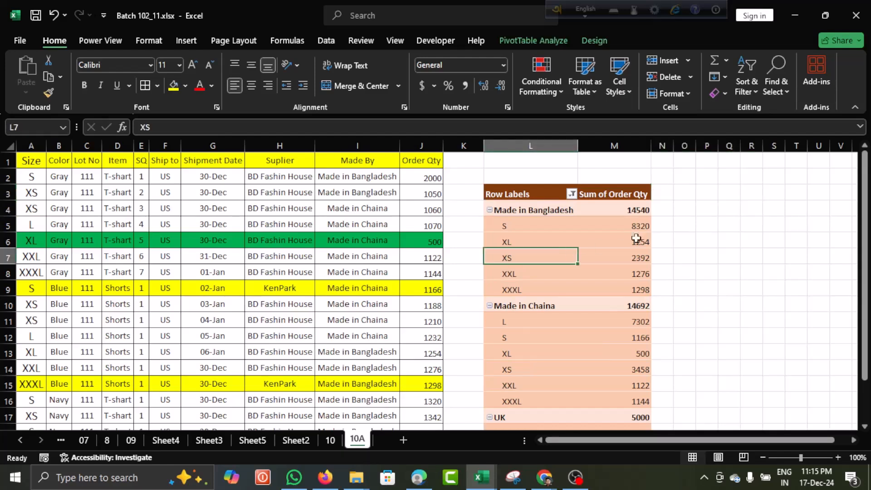
- Show the PivotTable field list and move the Made By field from Rows to the Columns area
right_click(557, 272)
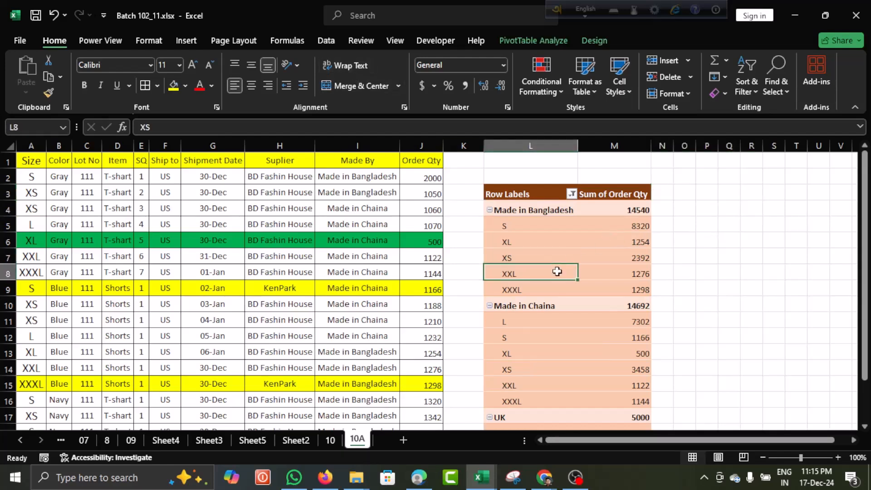
click(585, 451)
scroll(459, 346, right, 4)
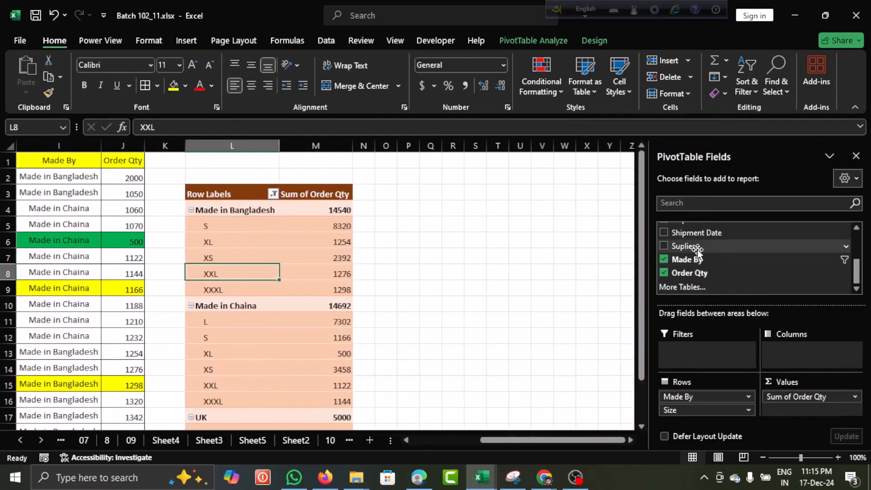
drag(686, 259, 800, 353)
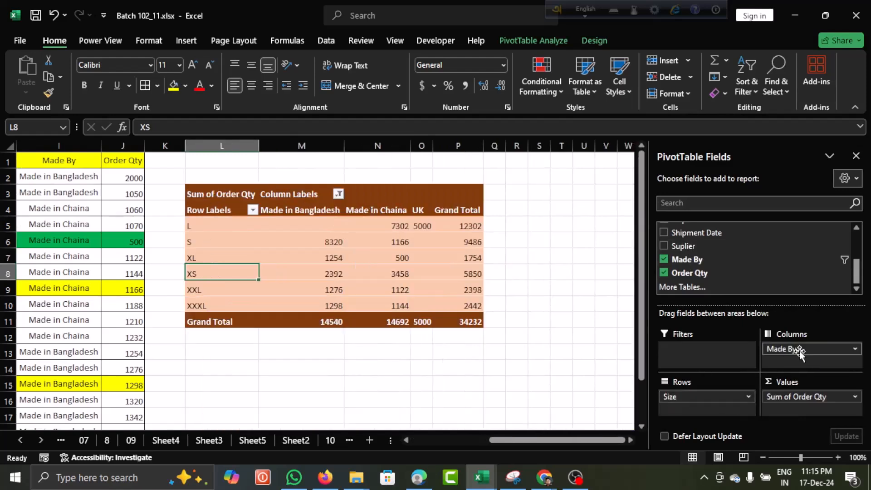
- Examine the PivotTable's order quantities by size under each place of manufacture and in the Grand Total column
click(299, 211)
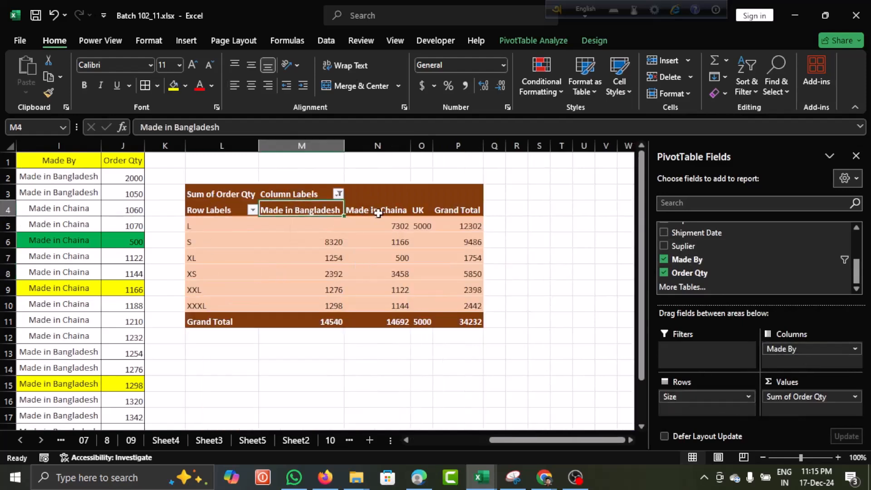
click(378, 210)
click(199, 228)
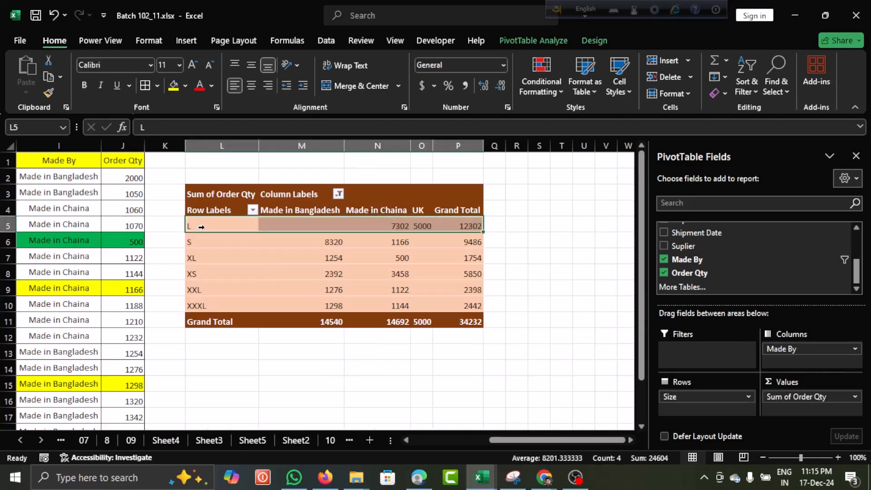
click(205, 254)
drag(325, 226, 329, 304)
drag(399, 226, 399, 303)
drag(467, 229, 447, 289)
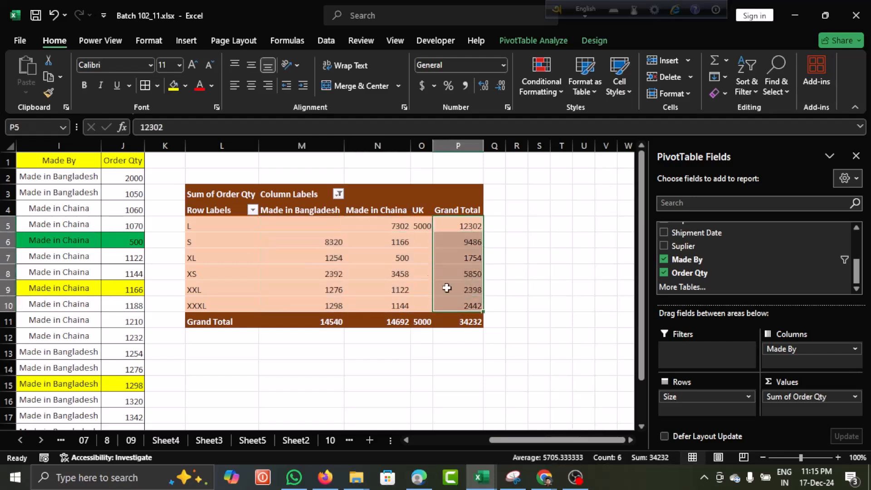
click(428, 278)
click(373, 252)
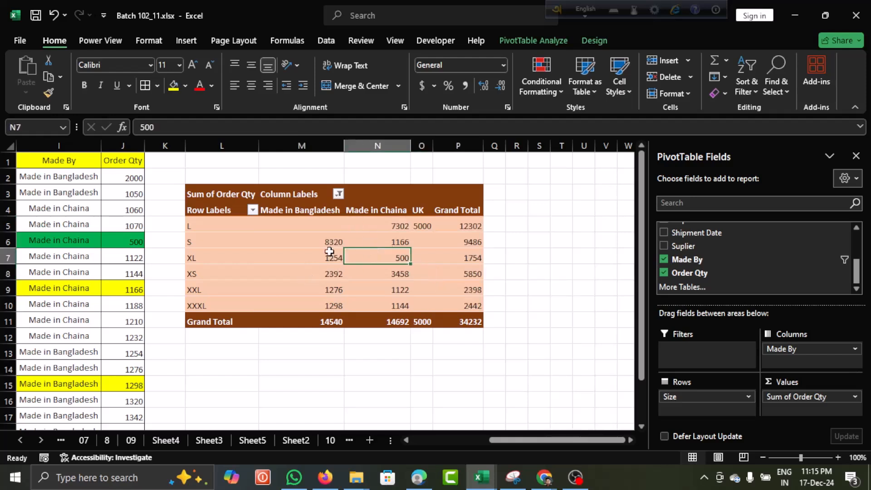
- Replace the Size field with the Color field in the PivotTable's Rows area
drag(691, 394, 725, 270)
scroll(726, 255, up, 2)
drag(699, 241, 701, 410)
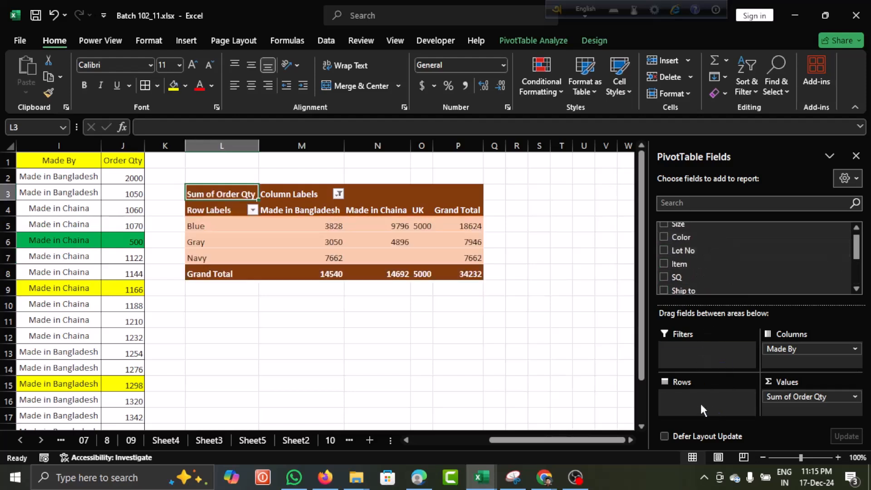
click(320, 239)
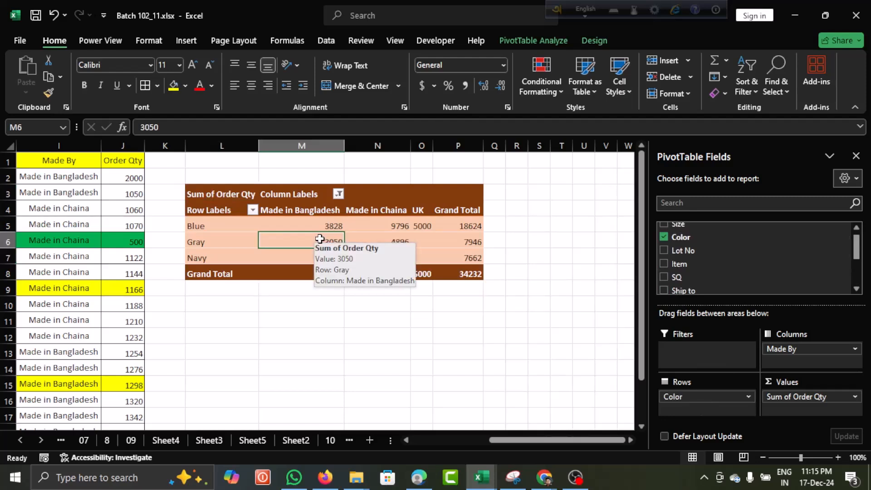
click(289, 225)
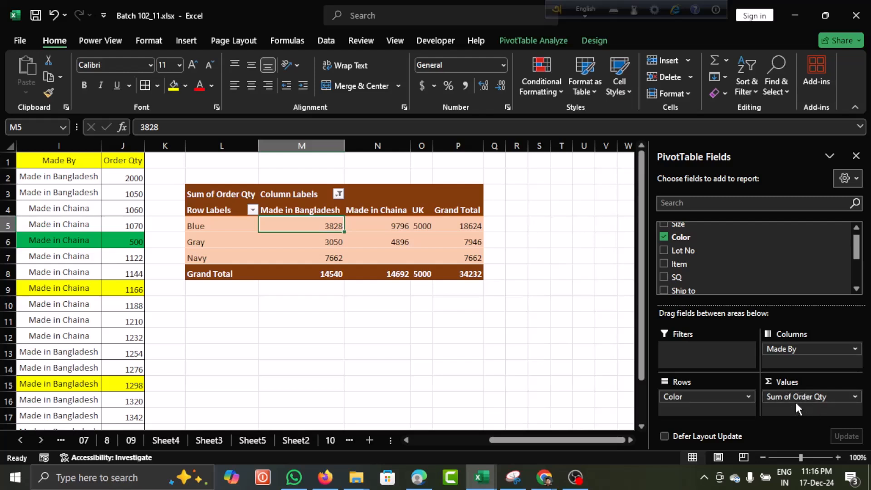
- Add the Shipment Date field to the PivotTable's Filters area
scroll(716, 258, up, 1)
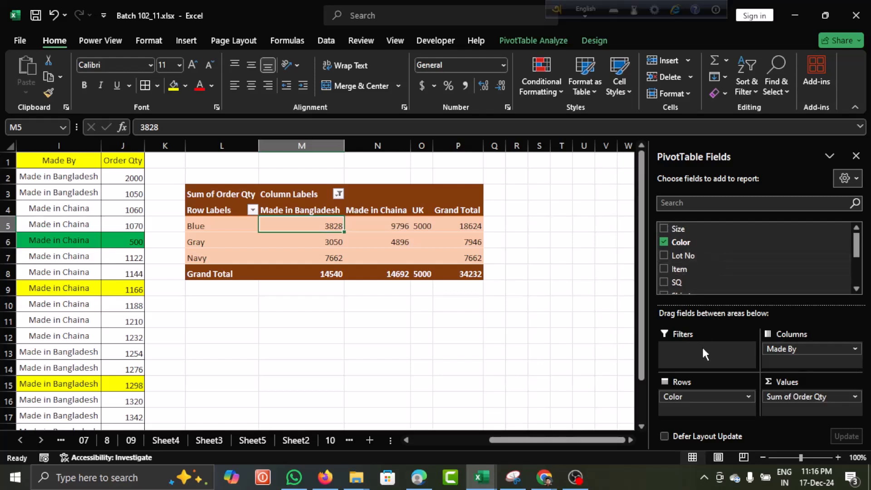
scroll(692, 291, down, 3)
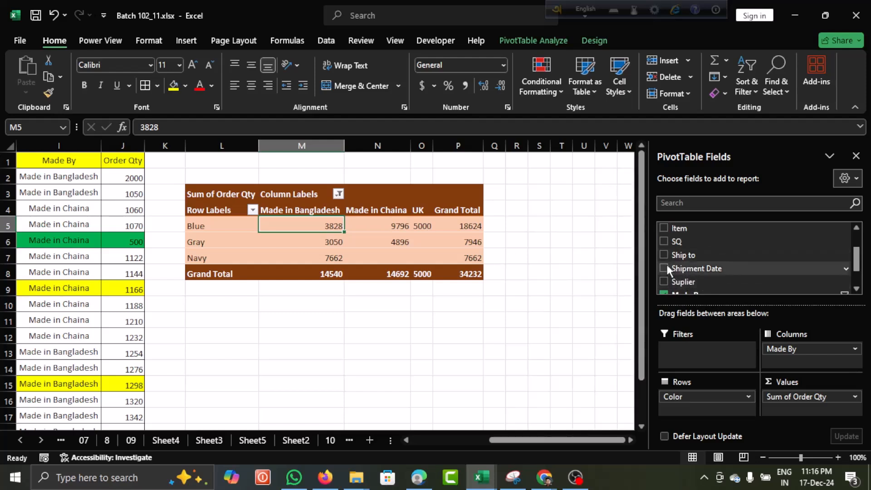
drag(667, 267, 677, 344)
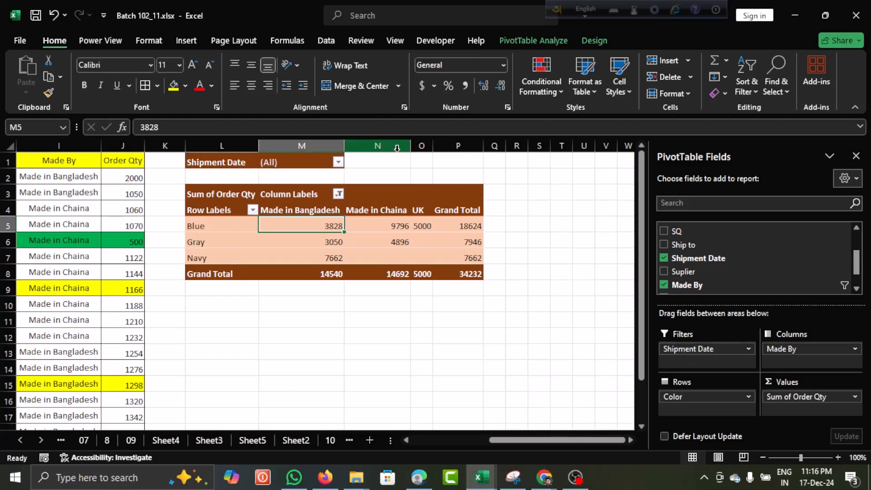
- Allow multiple items in the PivotTable's Shipment Date filter and restrict it to 30-Dec
click(338, 163)
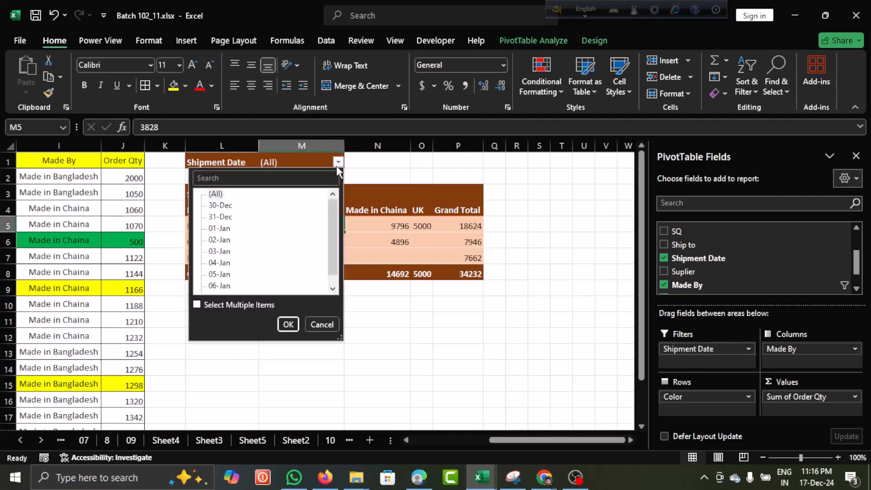
click(216, 209)
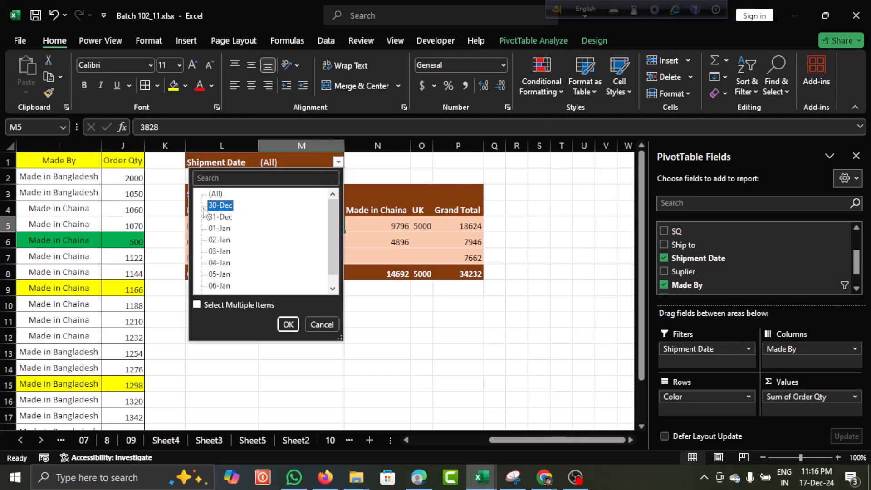
click(198, 305)
click(211, 195)
click(211, 194)
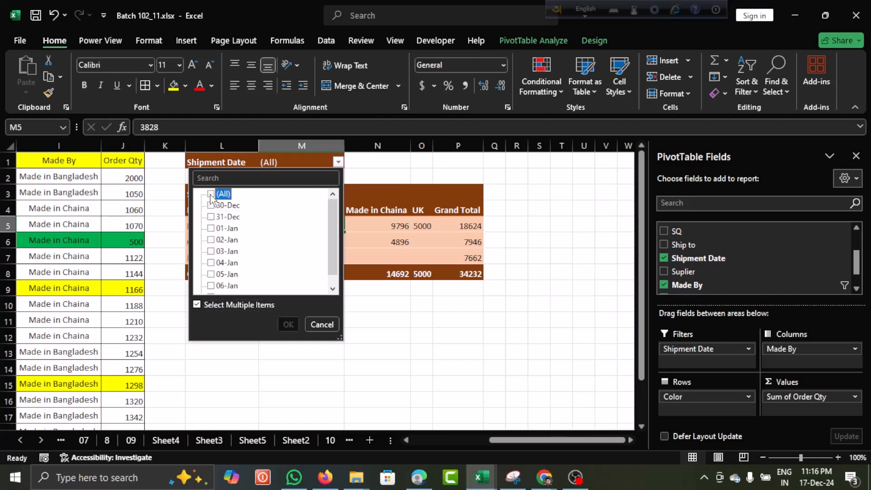
key(Down)
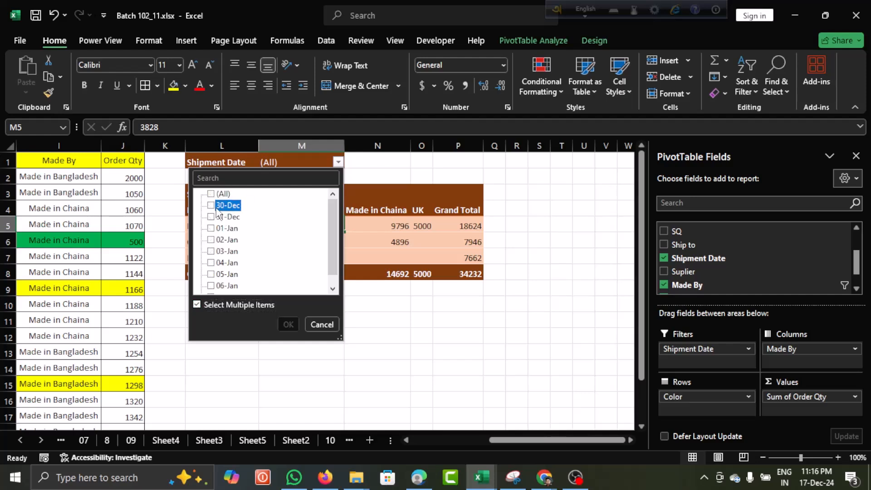
click(210, 207)
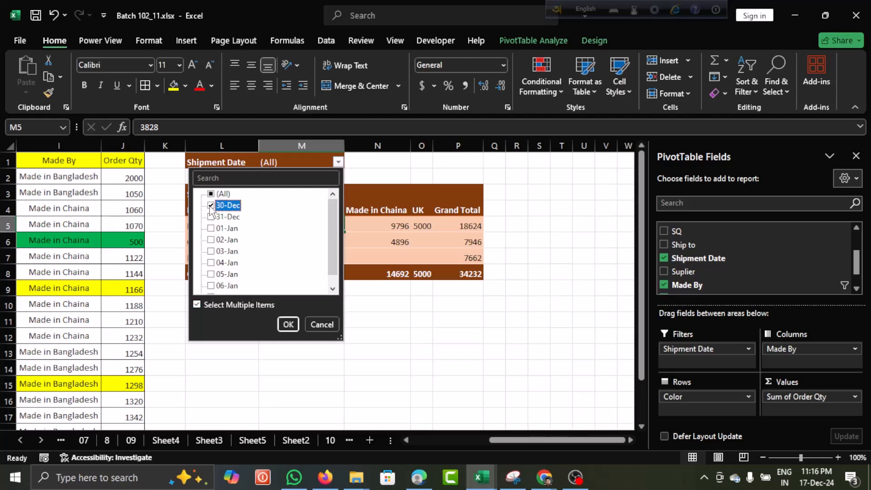
click(290, 324)
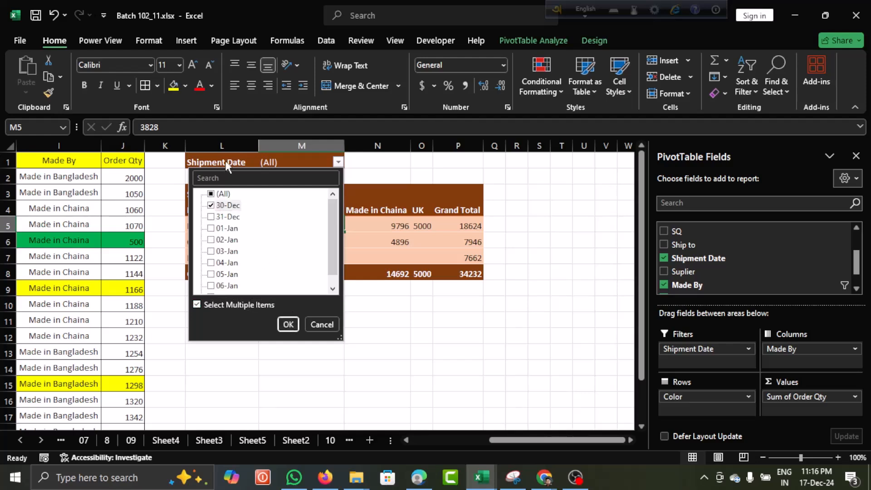
click(288, 325)
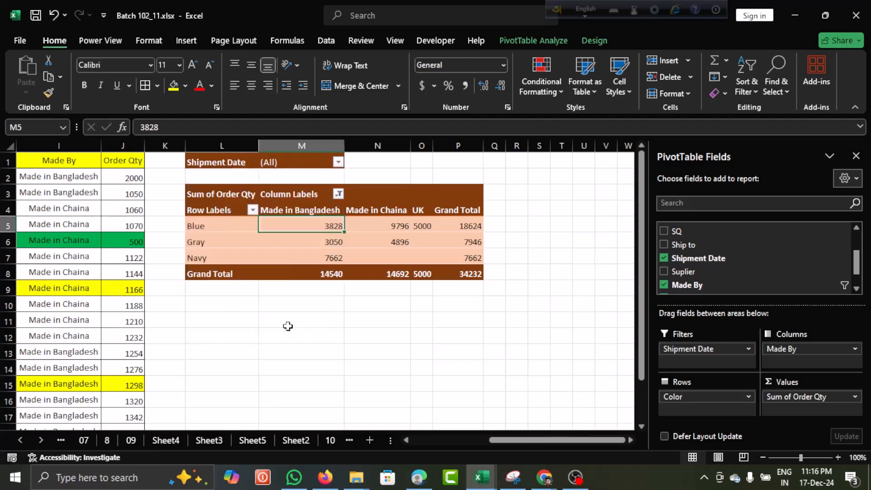
click(203, 227)
click(302, 256)
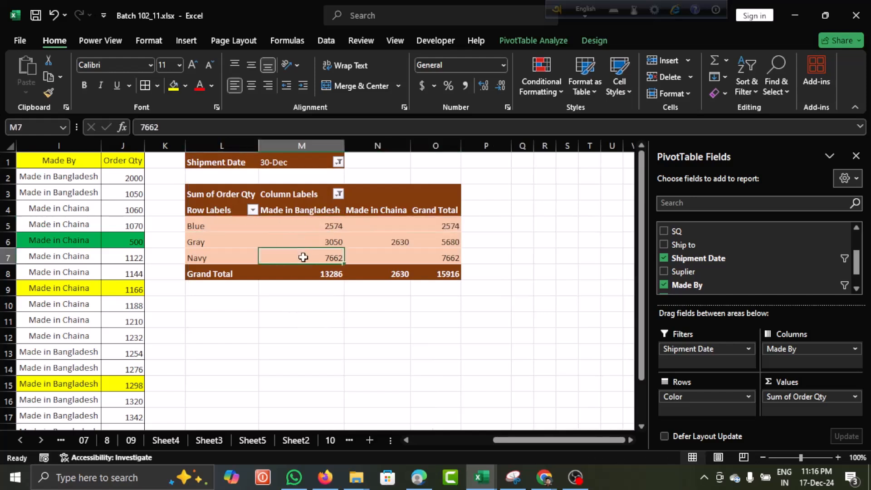
click(270, 223)
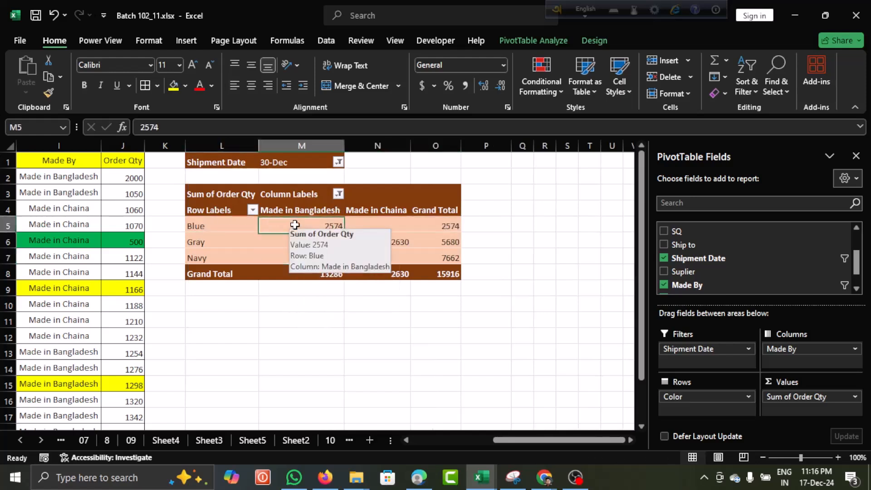
click(379, 223)
- Extend the PivotTable's Shipment Date filter to include 31-Dec and 01-Jan along with 30-Dec
click(338, 162)
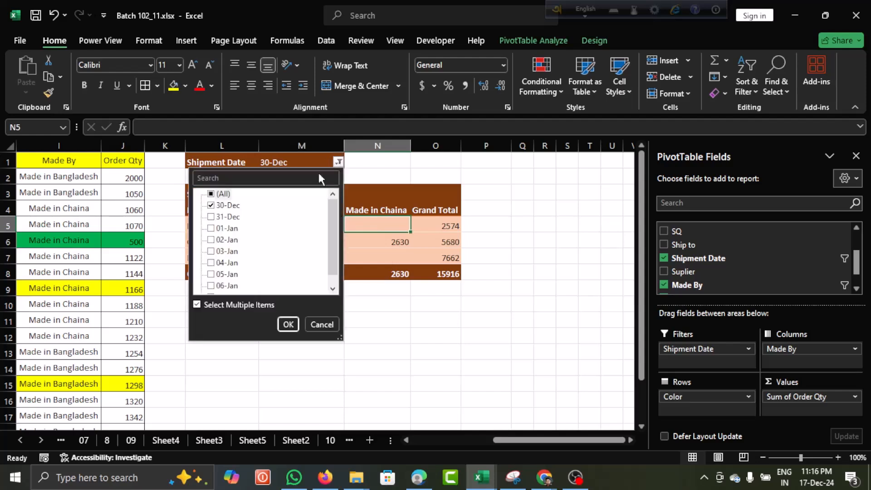
click(217, 207)
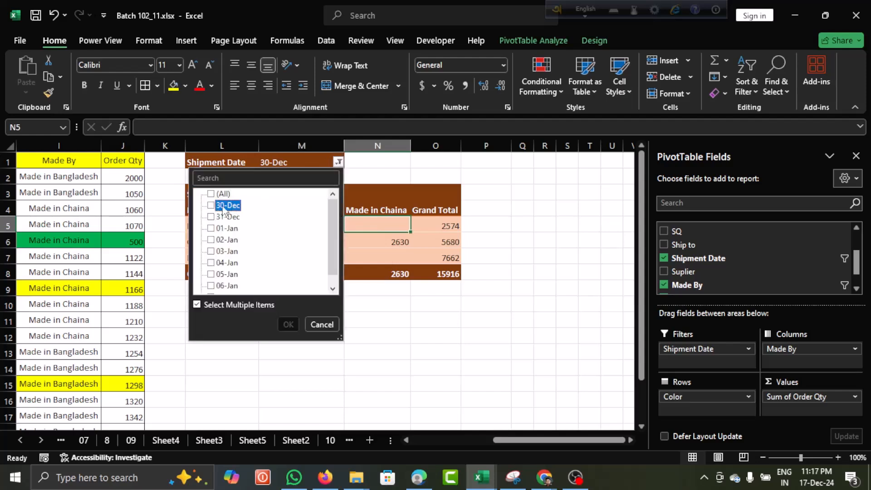
click(216, 207)
click(216, 217)
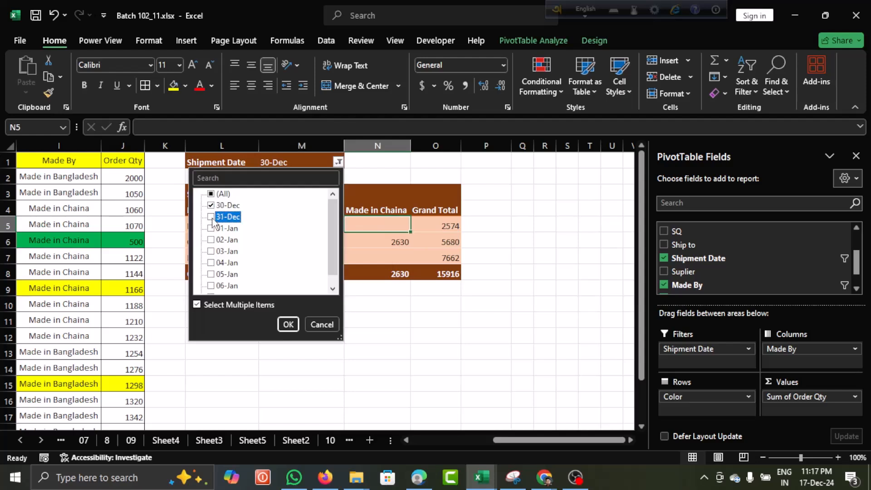
click(215, 229)
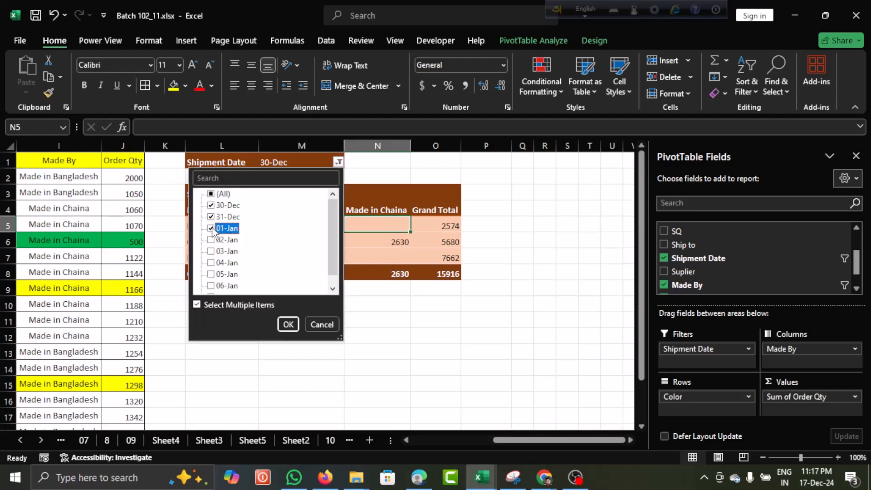
click(288, 324)
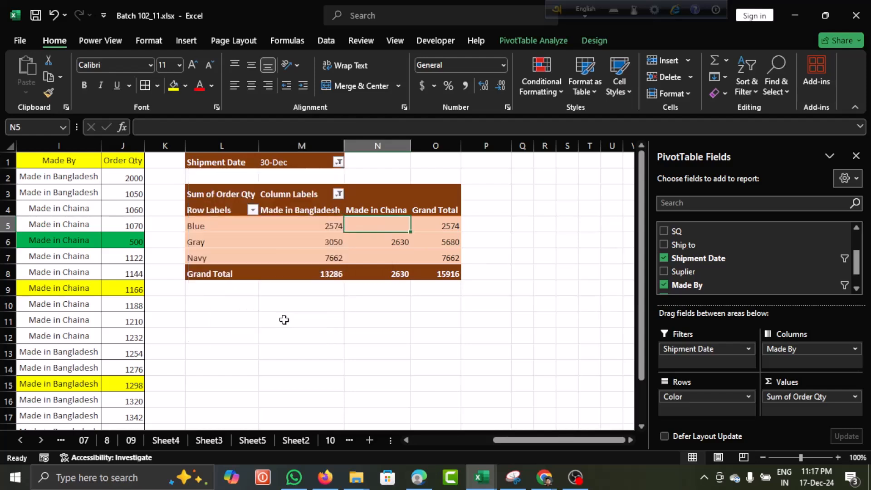
click(298, 237)
mouse_move(388, 249)
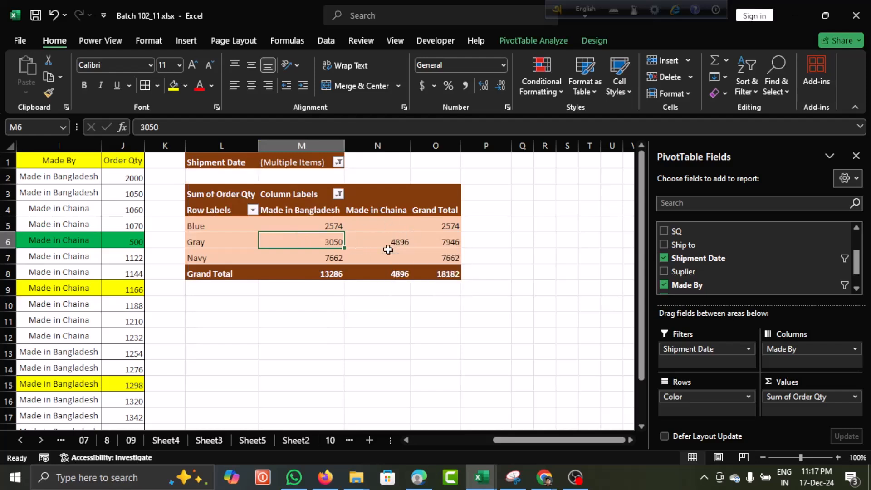
- Examine the date-filtered PivotTable alongside the source records, looking at the Gray row
click(278, 320)
scroll(277, 321, left, 5)
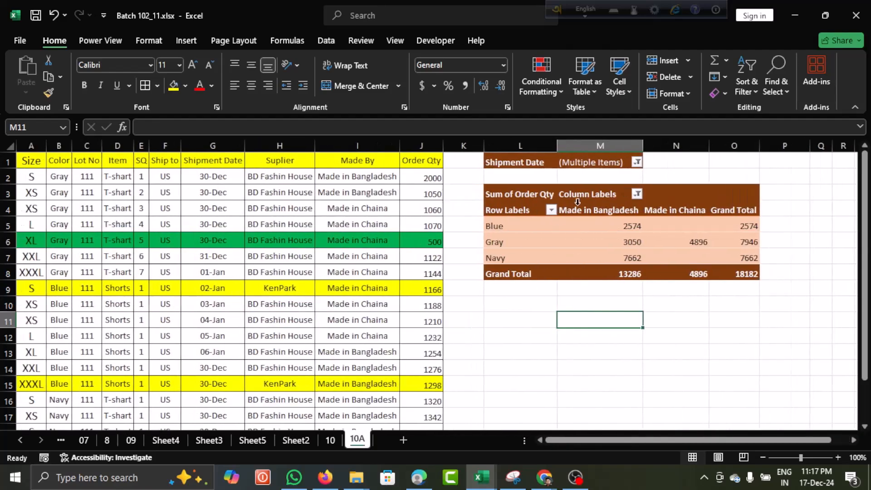
mouse_move(584, 241)
click(588, 240)
click(520, 241)
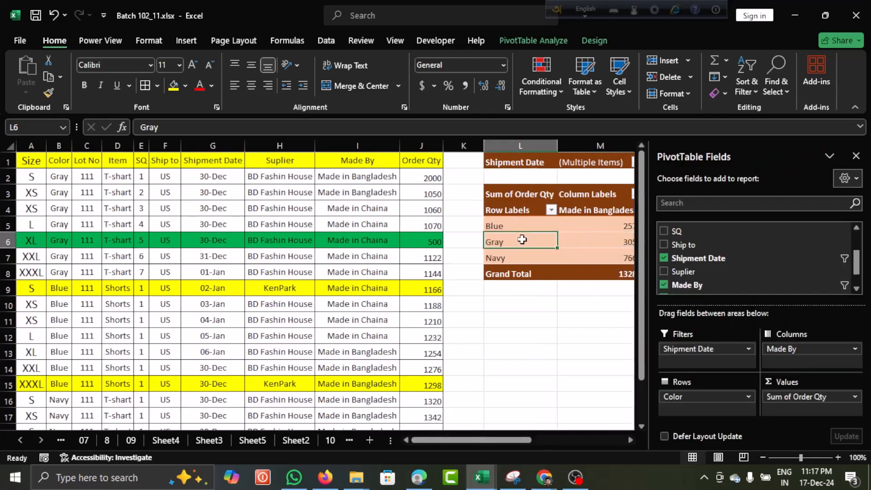
- Include every place of manufacture, also the blank entries, in the PivotTable's Made By column filter
scroll(521, 239, right, 5)
click(460, 242)
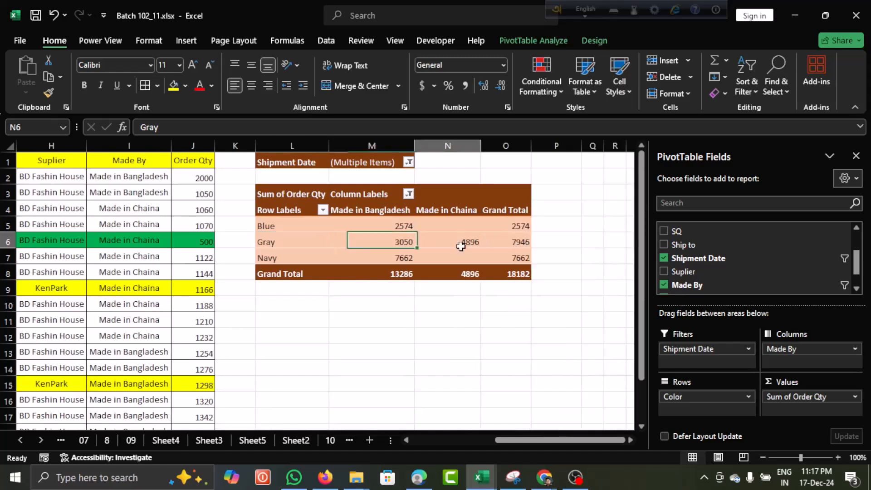
click(359, 237)
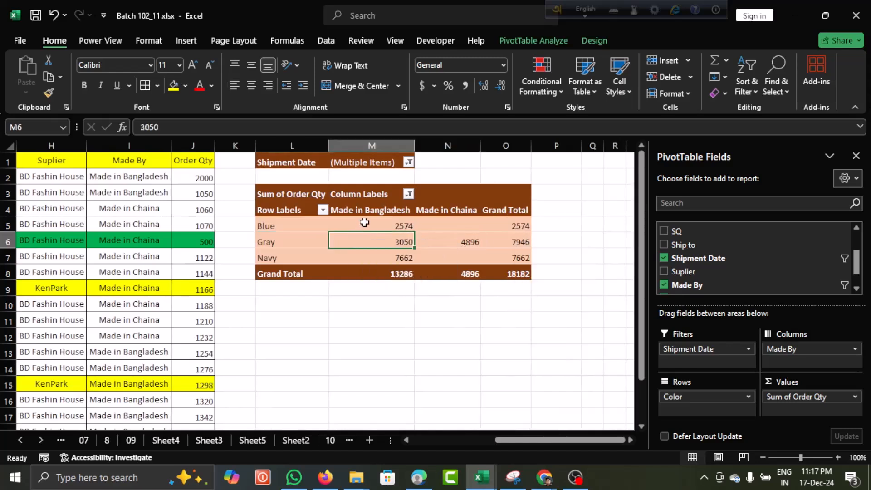
click(323, 210)
click(324, 210)
click(410, 196)
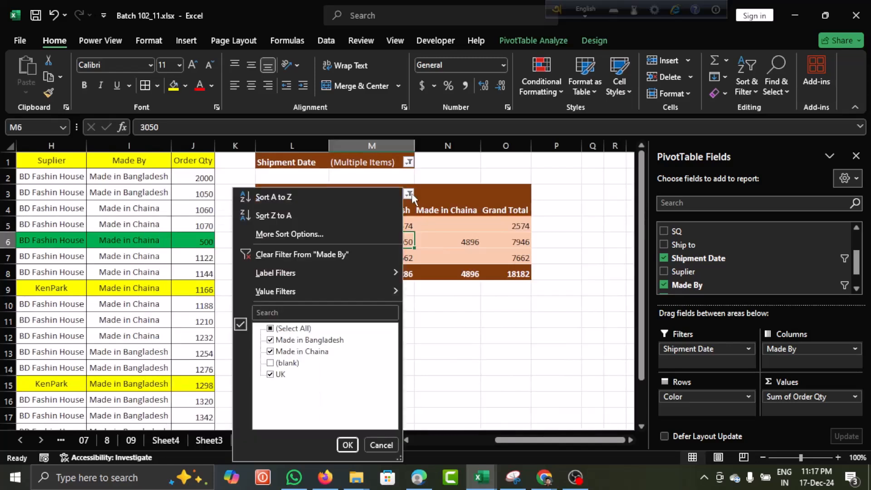
click(270, 364)
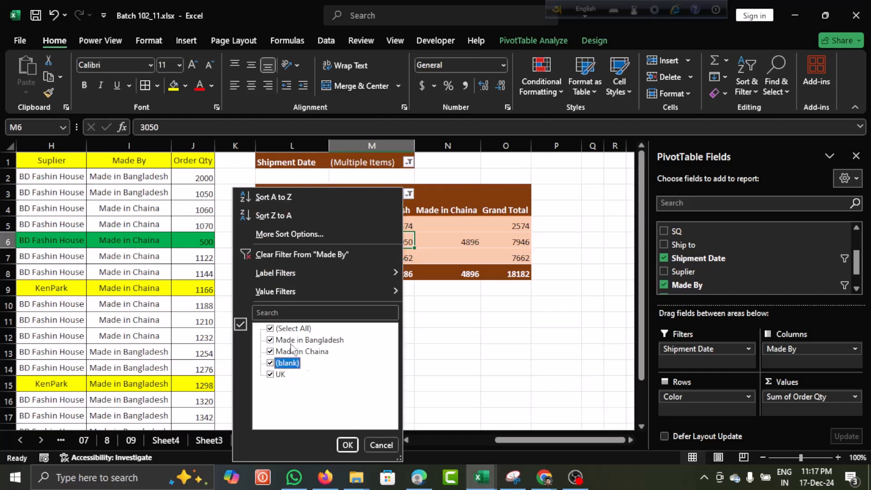
click(277, 332)
click(277, 331)
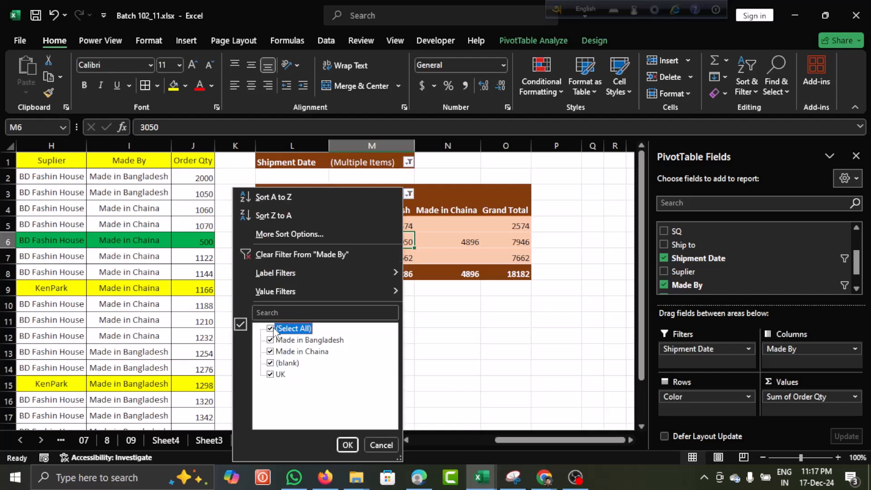
click(348, 443)
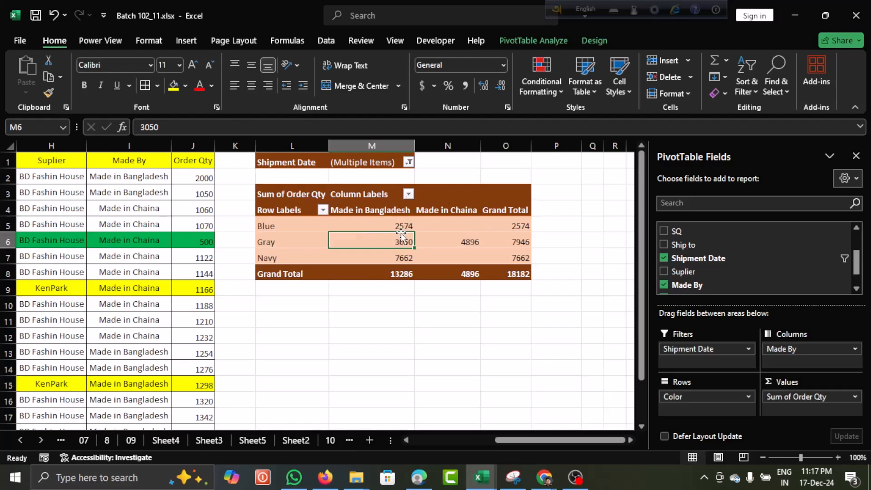
- Select all dates in the PivotTable's Shipment Date filter and apply the selection
click(409, 162)
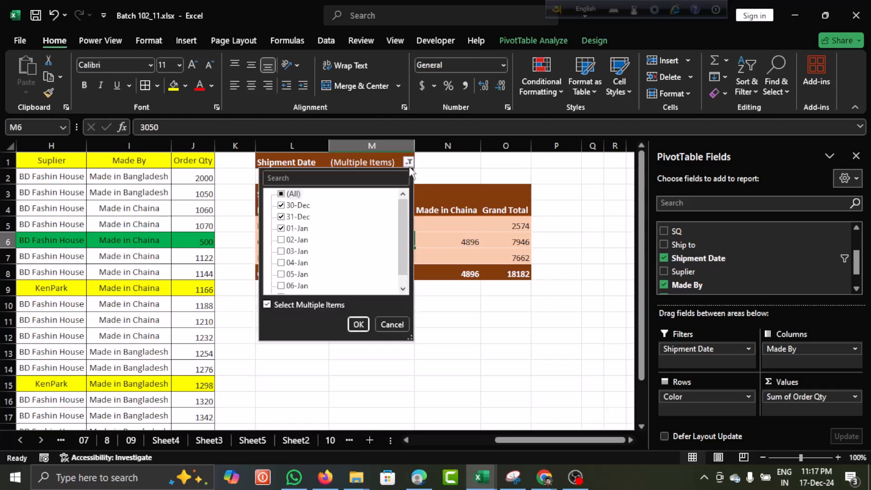
click(281, 195)
click(359, 324)
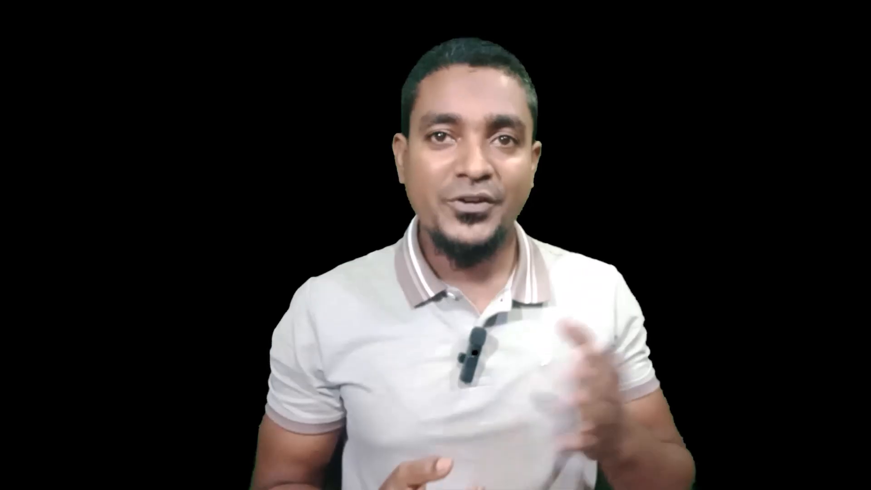